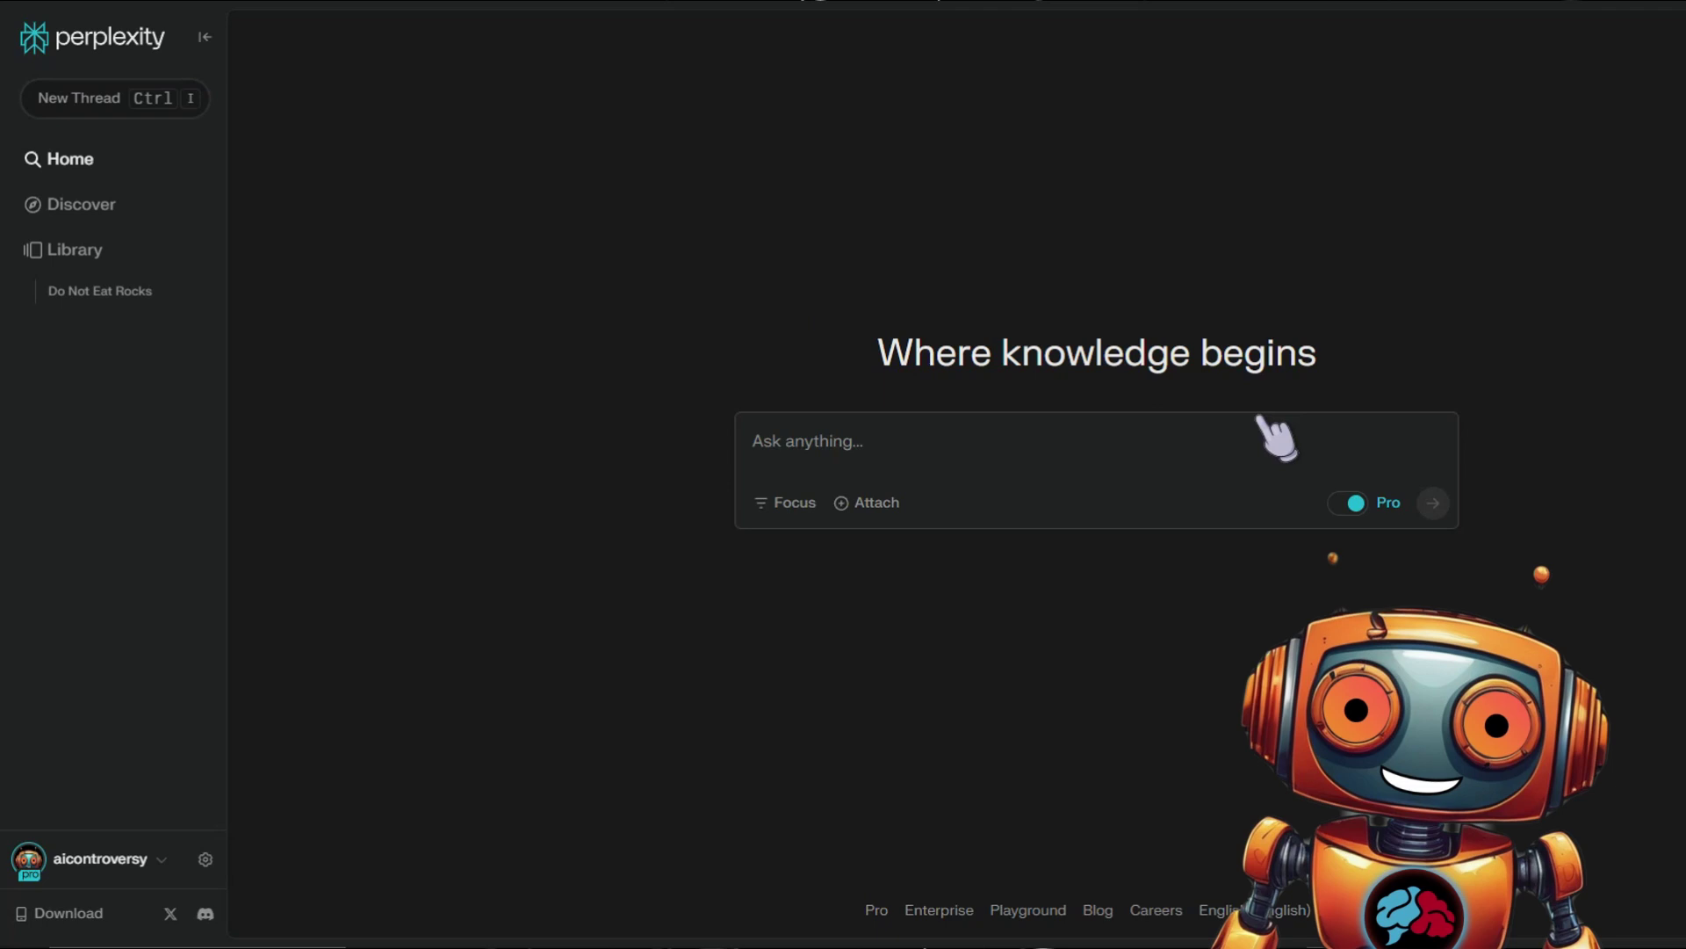
# Open the Focus dropdown under the Ask anything box to see search source options.
pyautogui.click(800, 508)
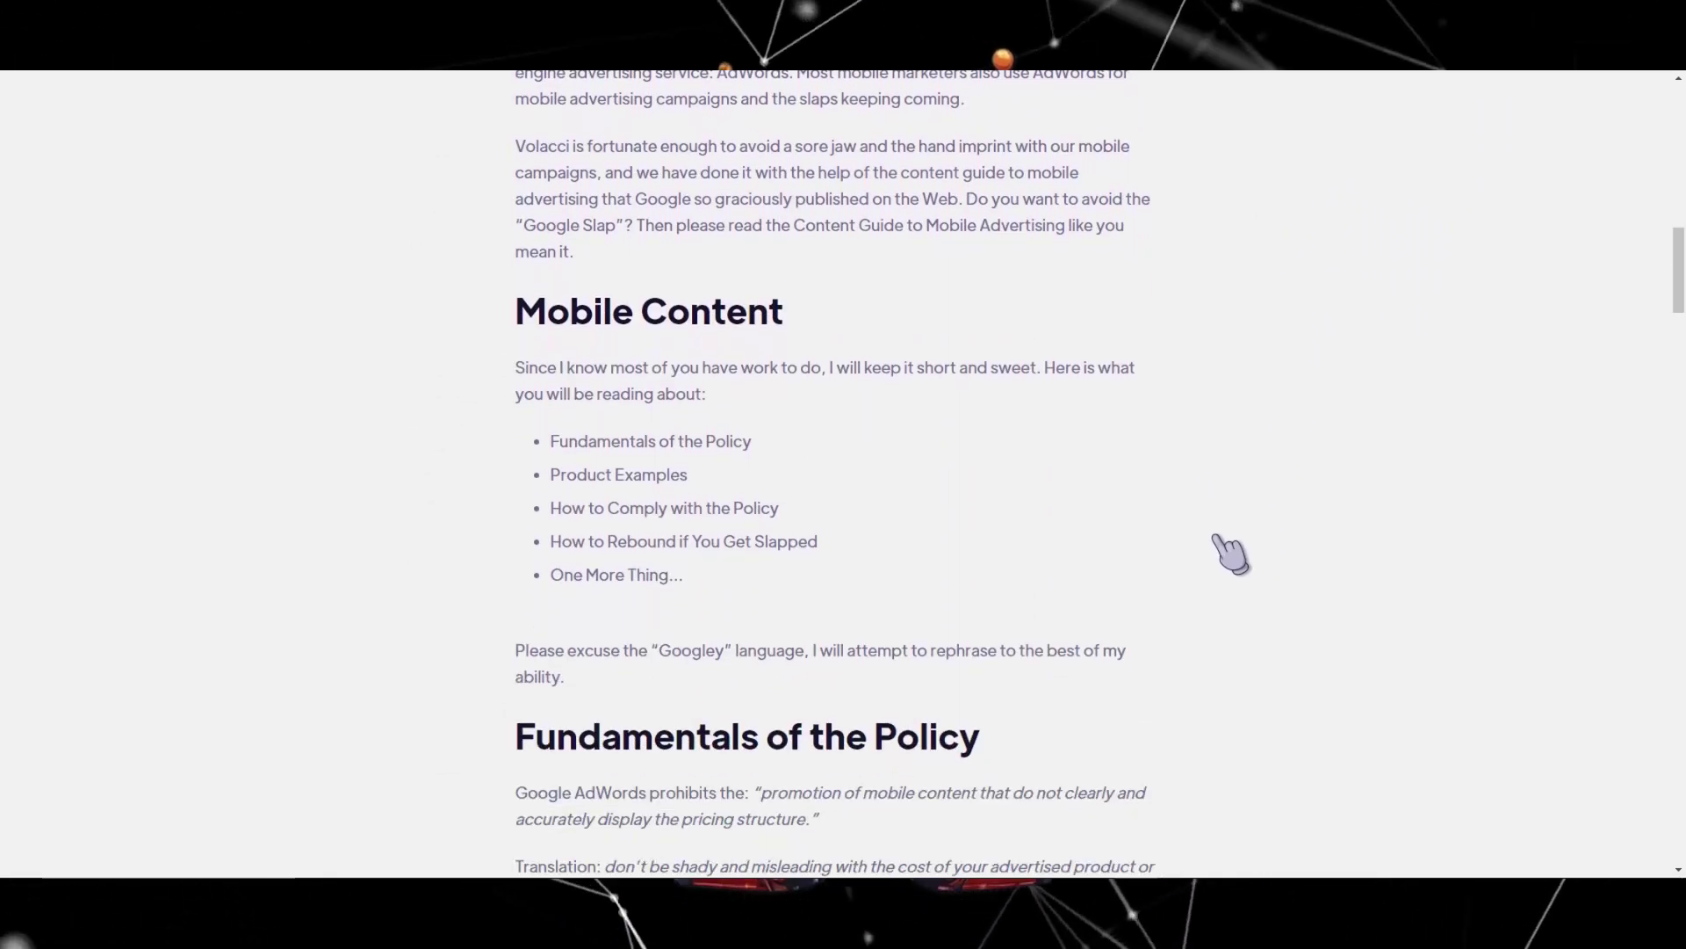
pyautogui.scroll(-2, 1224, 543)
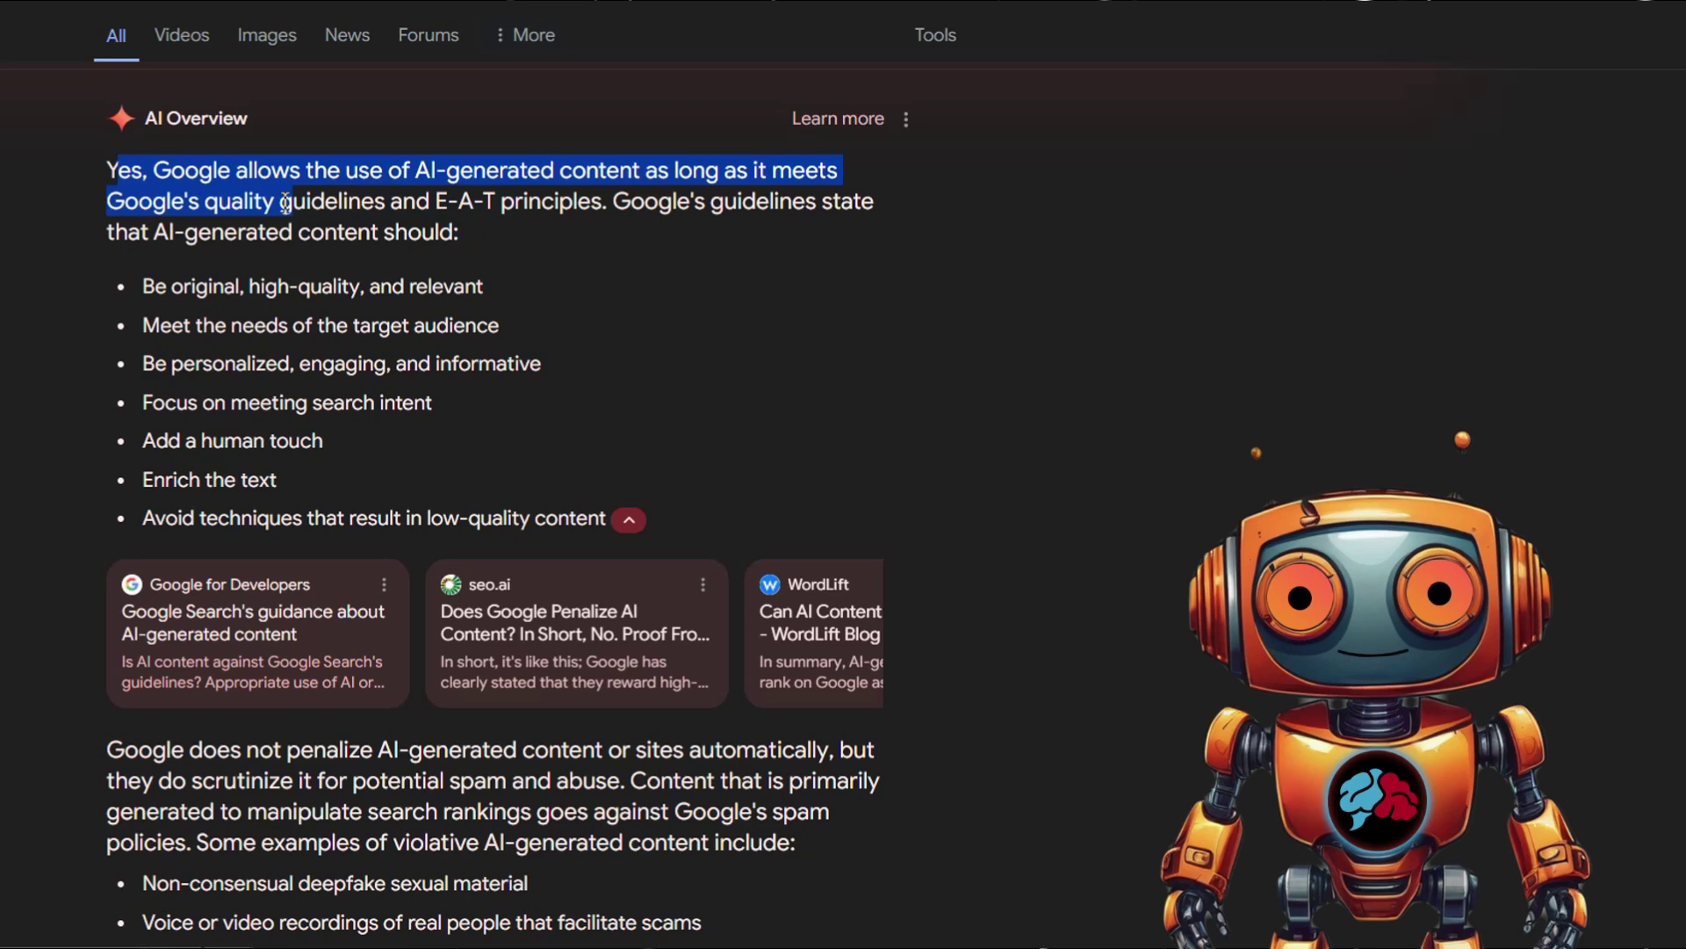
# Read Google's AI Overview on allowed AI-generated content, then deselect the highlighted sentence.
pyautogui.click(795, 241)
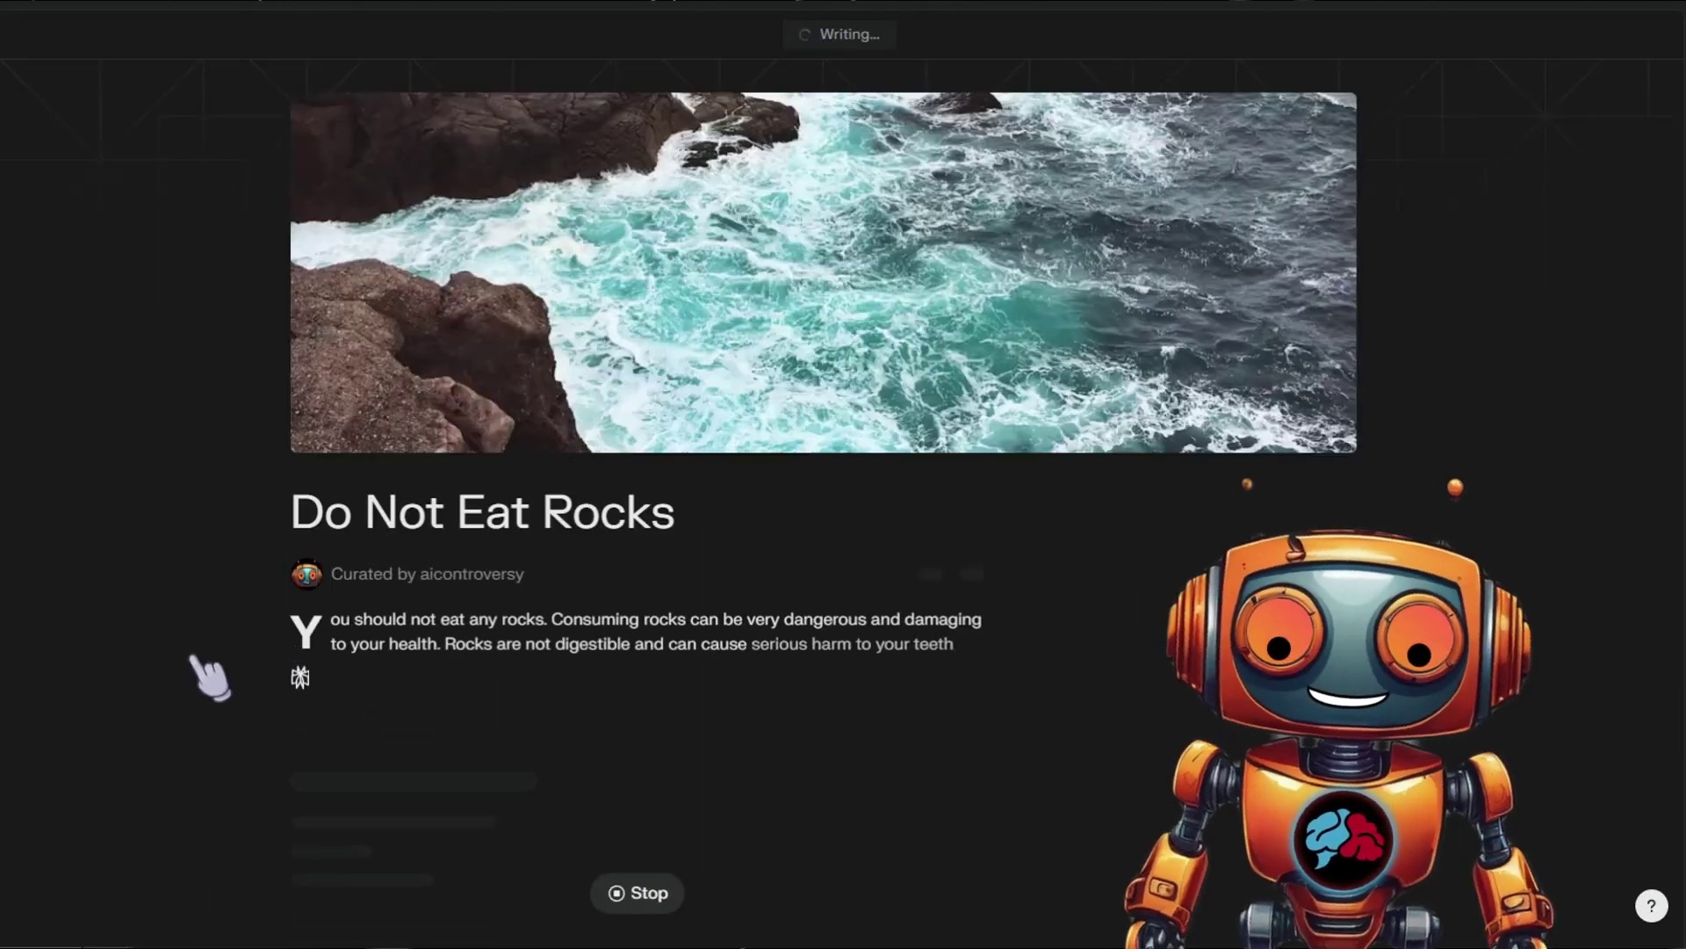
# Scroll through the generated introduction and the satire, health risks and AI sections.
pyautogui.scroll(-1, 538, 593)
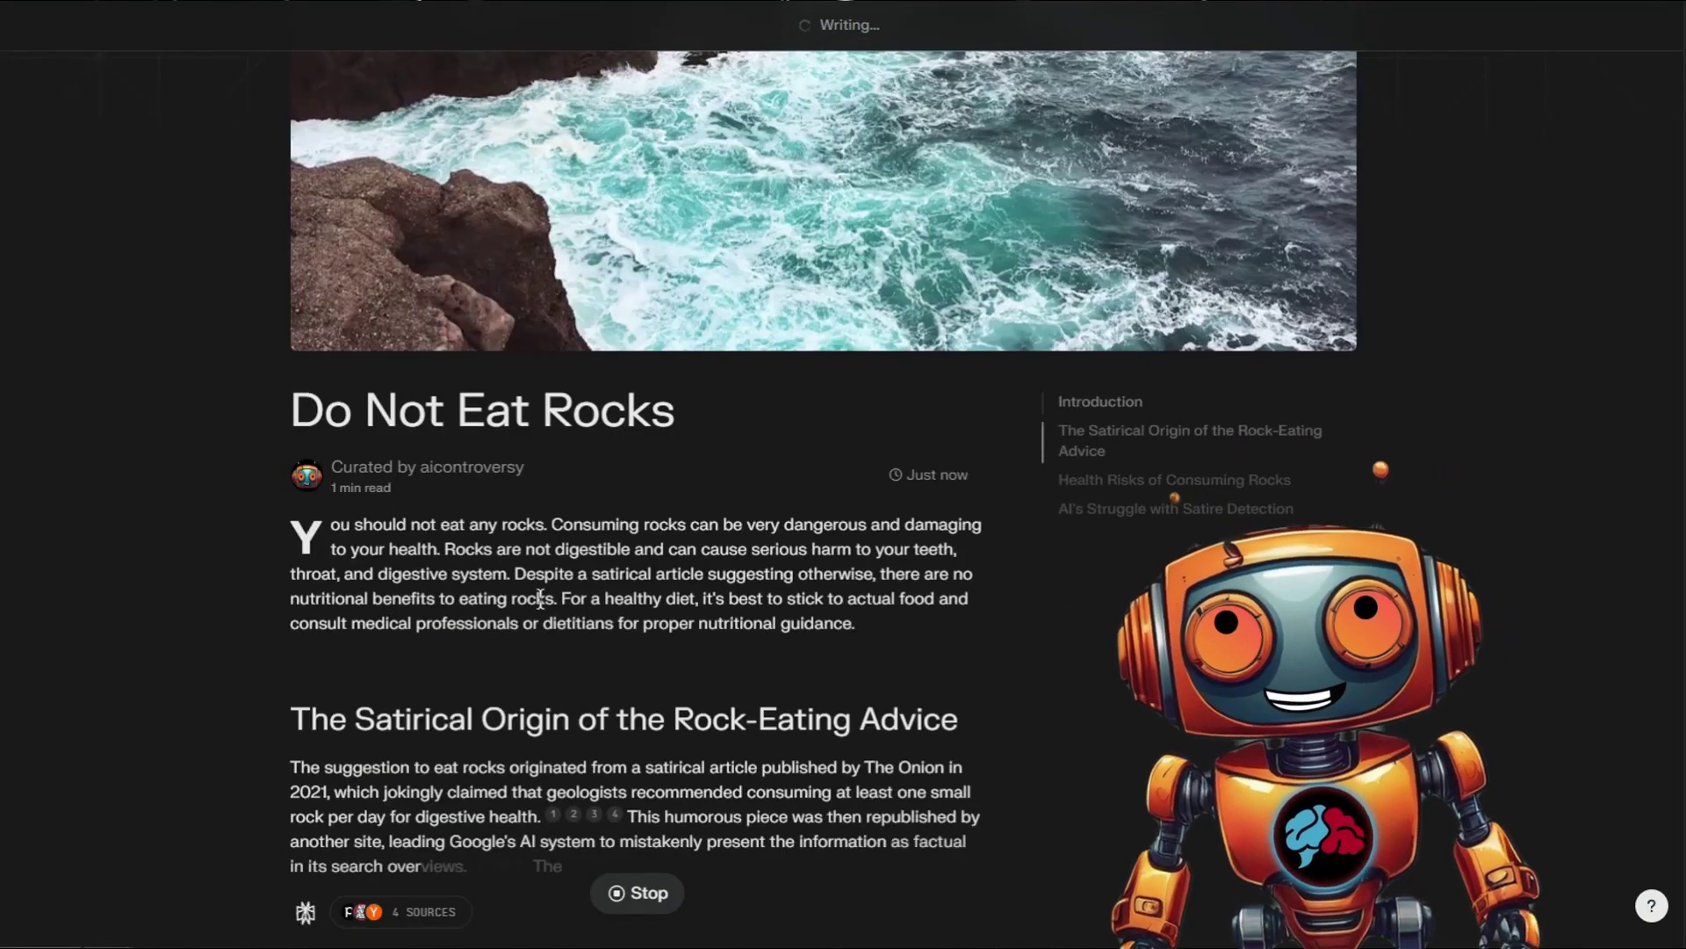
pyautogui.scroll(-3, 601, 482)
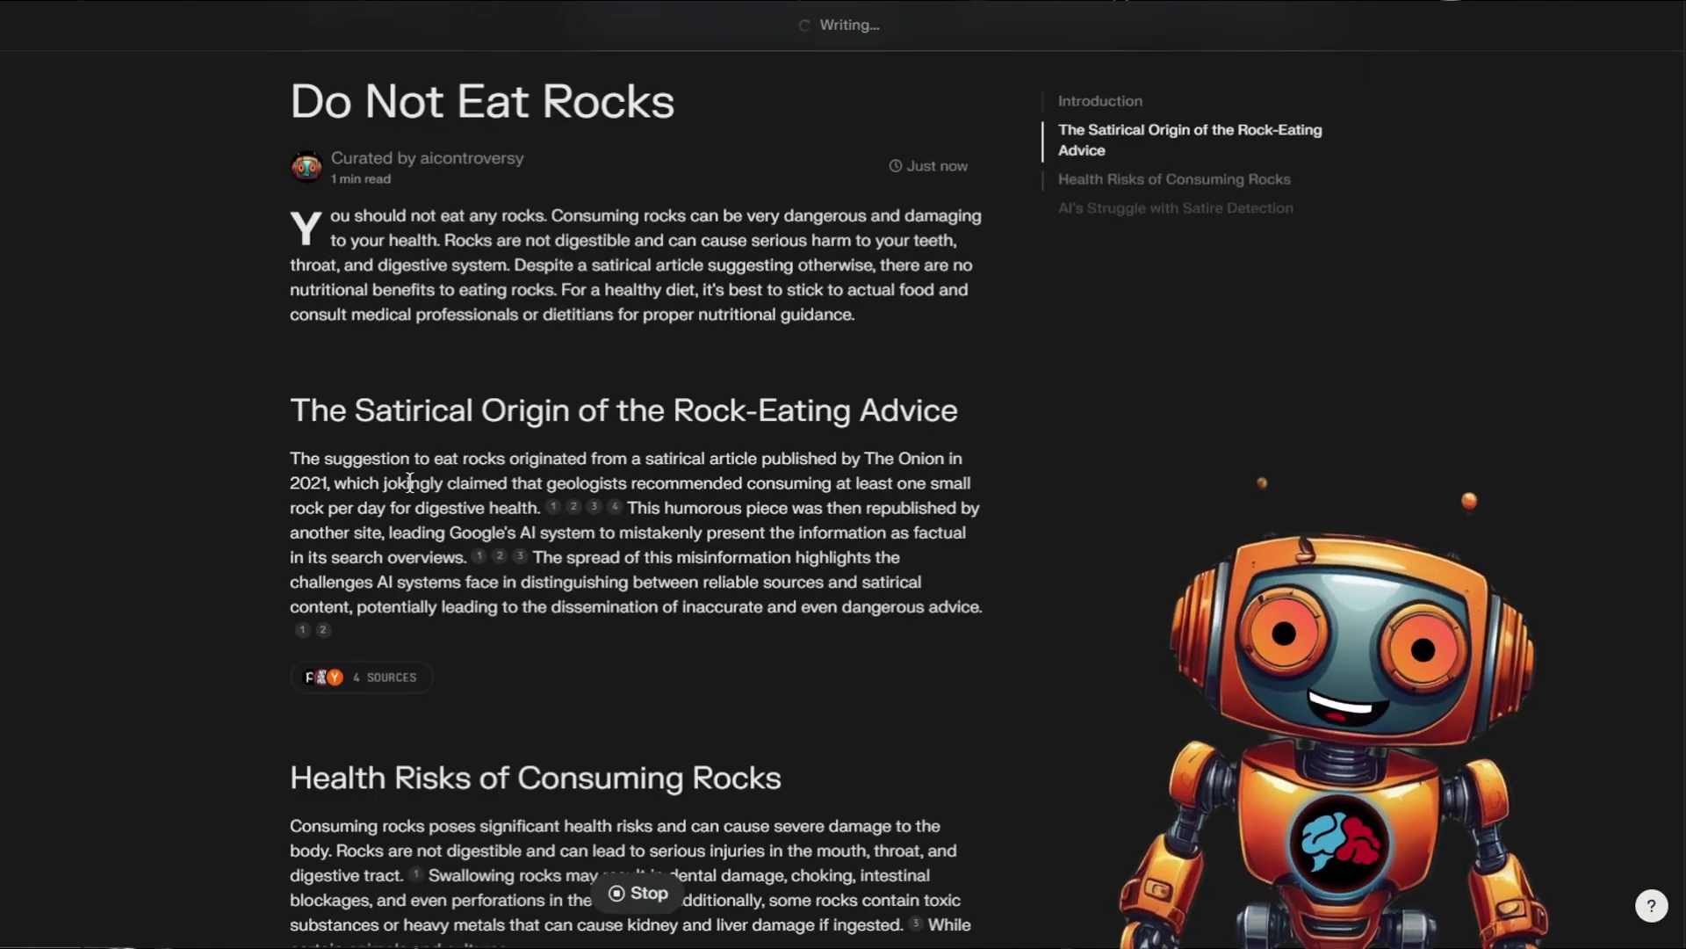
pyautogui.scroll(-6, 783, 564)
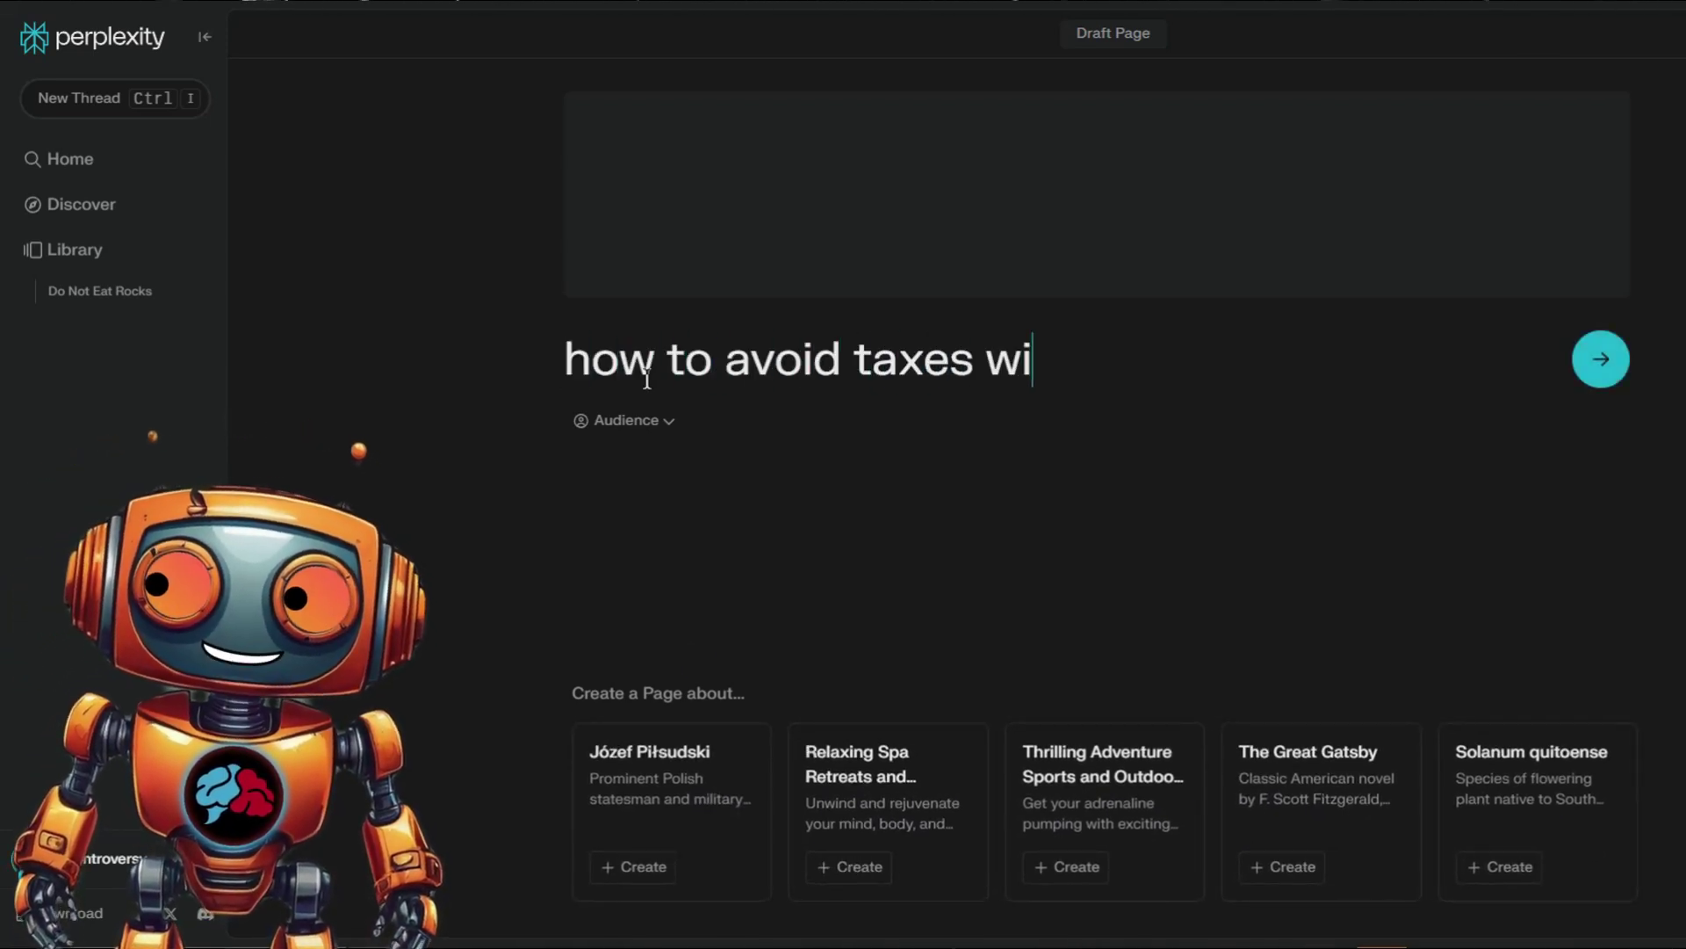
# Finish typing an offshore tax-avoidance topic in the draft Page, then erase it entirely.
pyautogui.write('stment accounts')
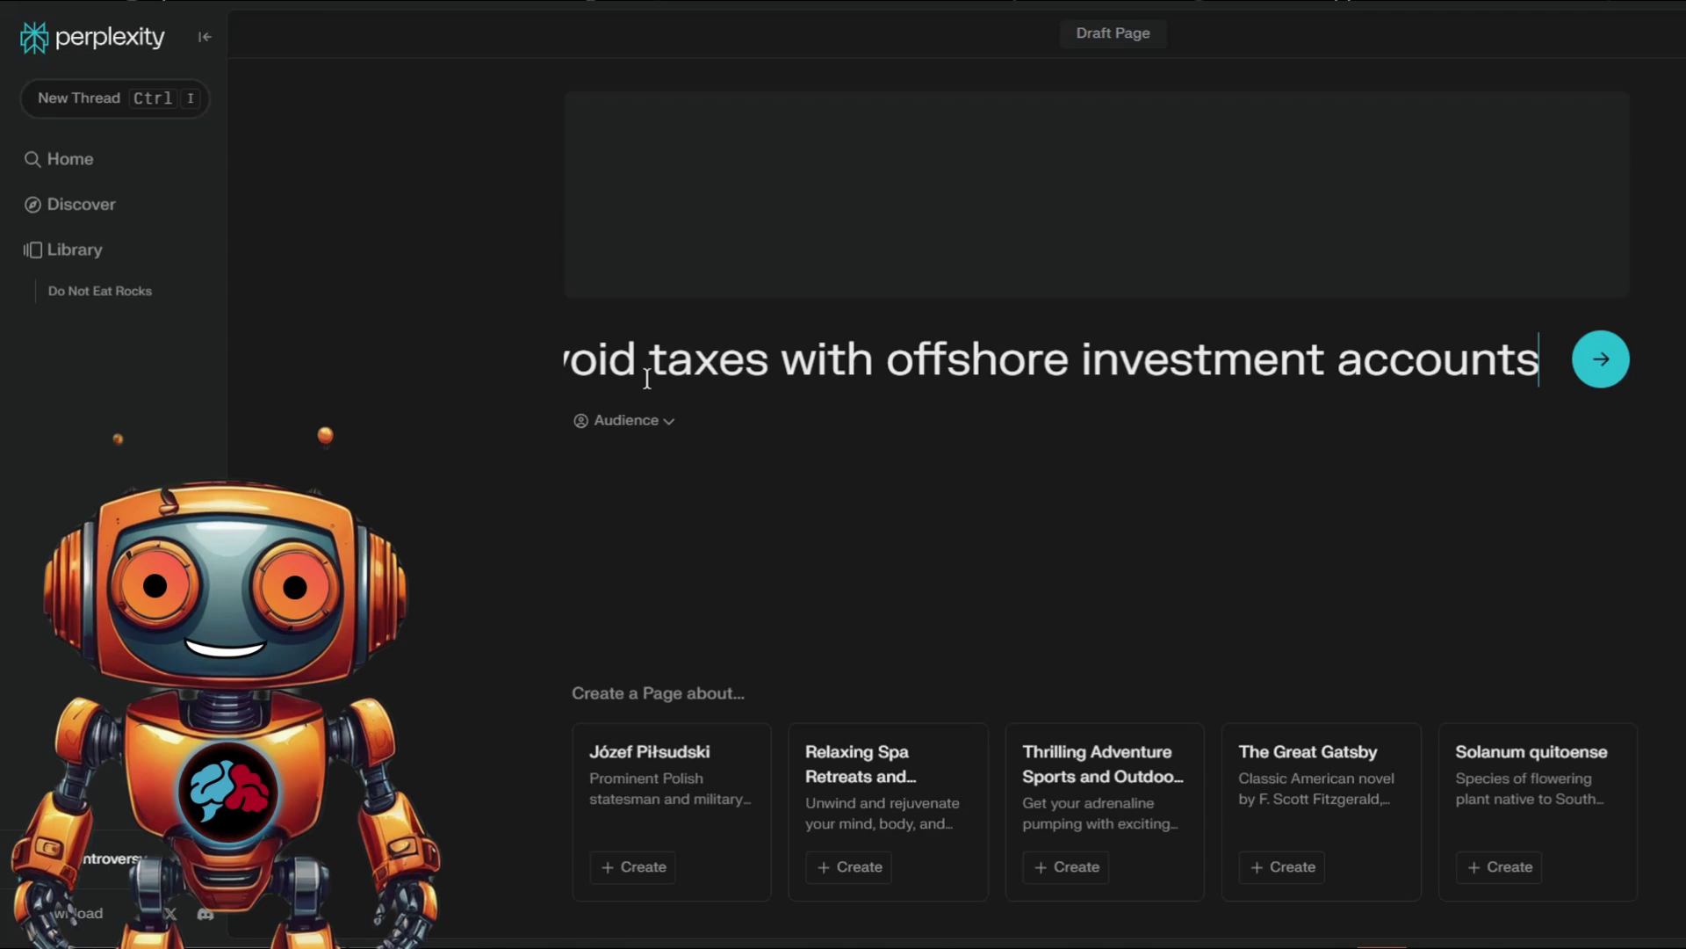
pyautogui.click(1534, 361)
pyautogui.hotkey('ctrl', 'a')
pyautogui.press('BackSpace')
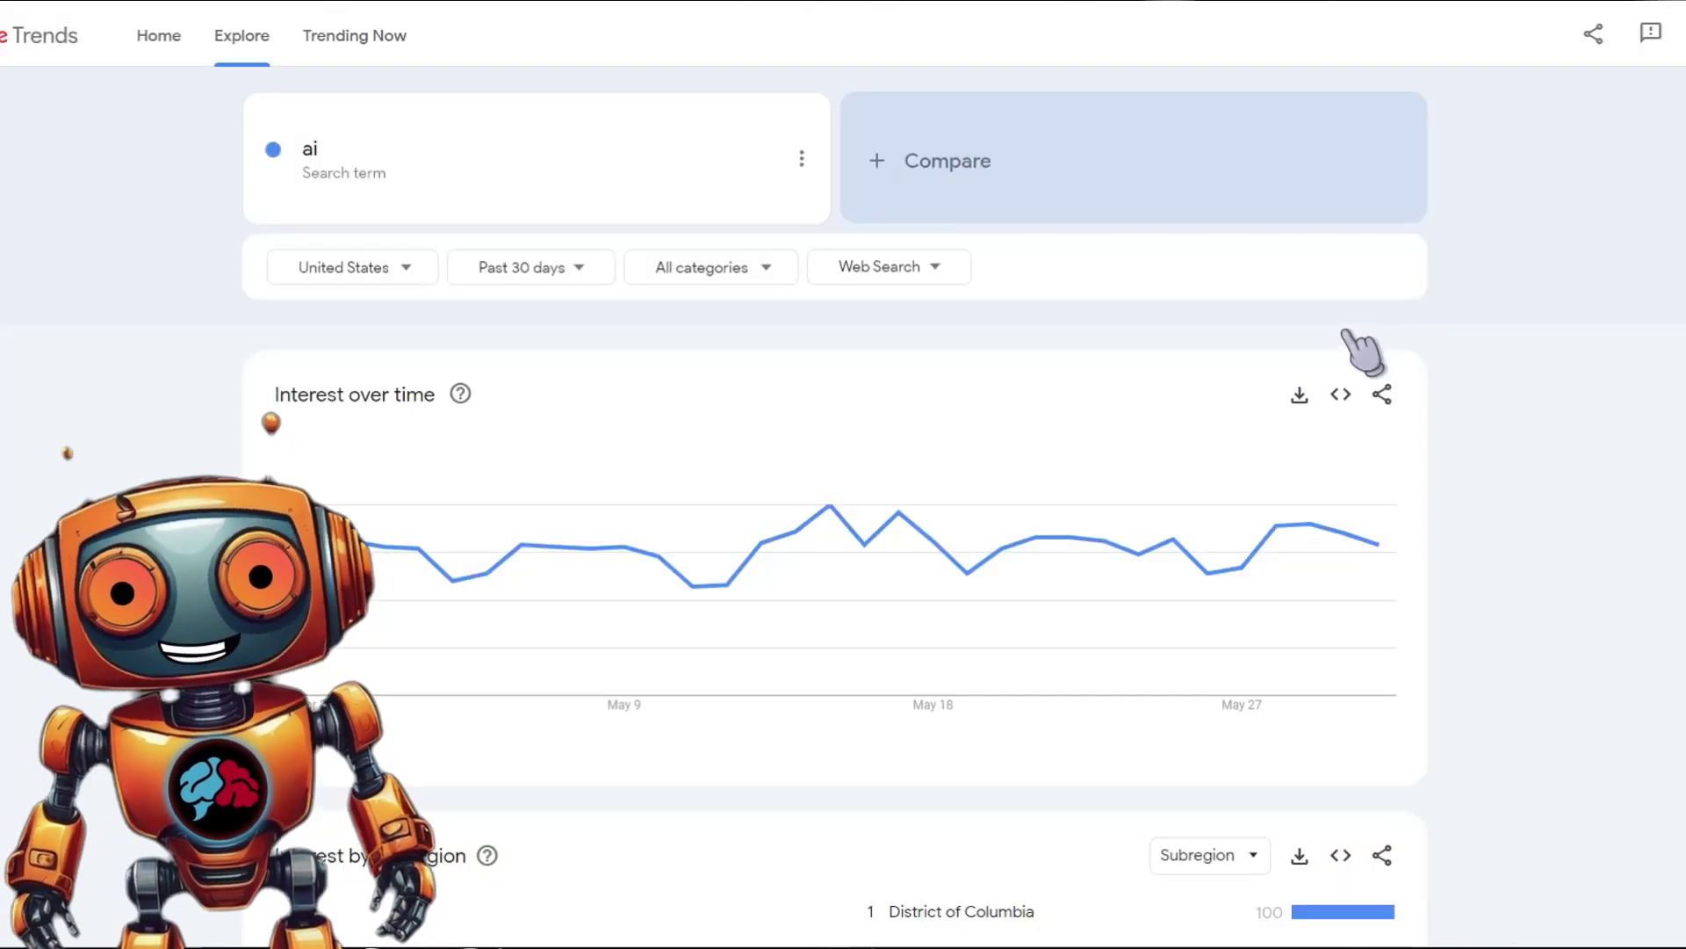
# Scroll down to the Related queries panel for 'ai' to find the rock-eating query.
pyautogui.scroll(-4, 1562, 404)
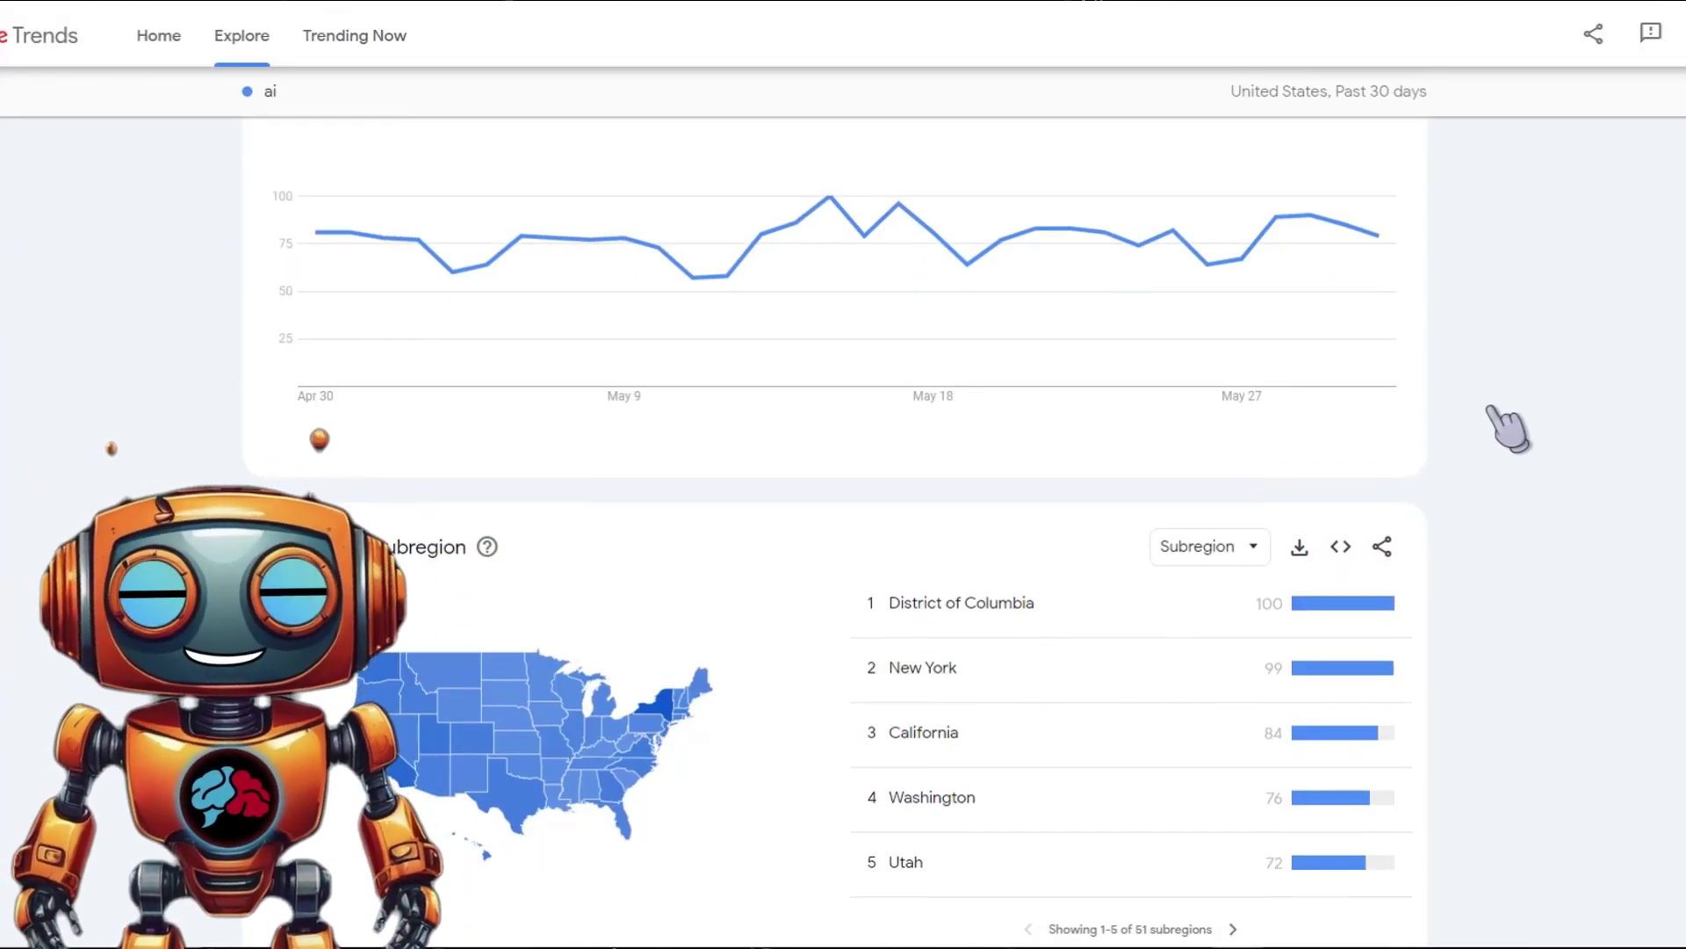
pyautogui.scroll(-7, 1508, 428)
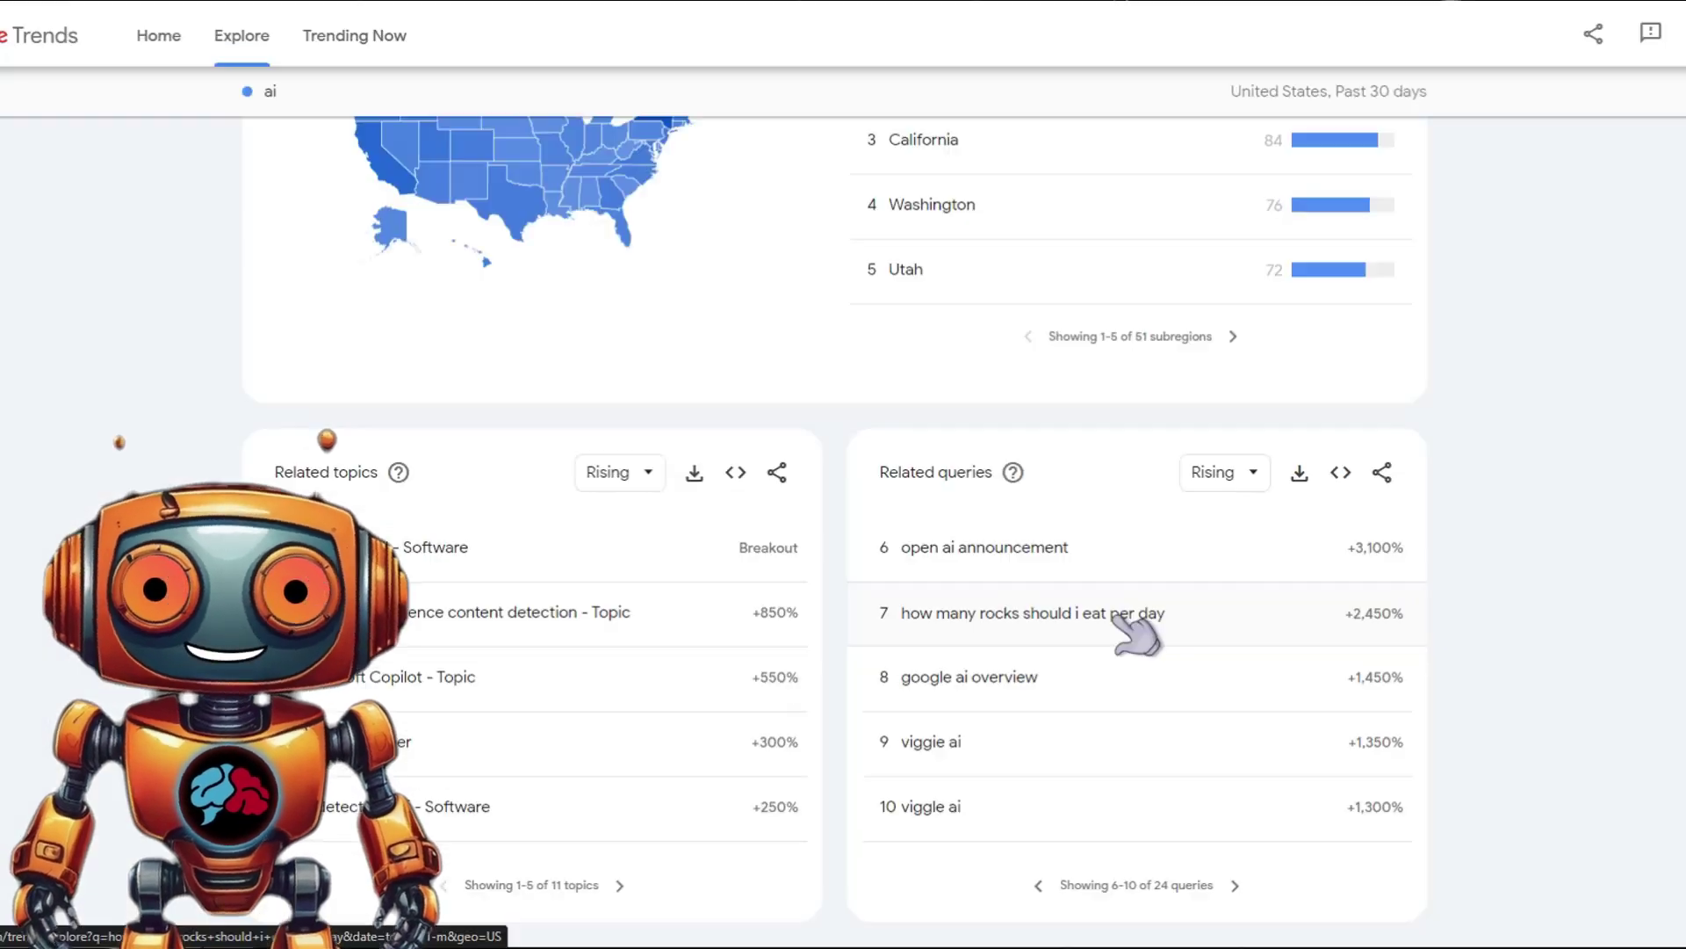
# Paste 'how many rocks should i eat per day' as the Page topic and generate the Page.
pyautogui.click(777, 584)
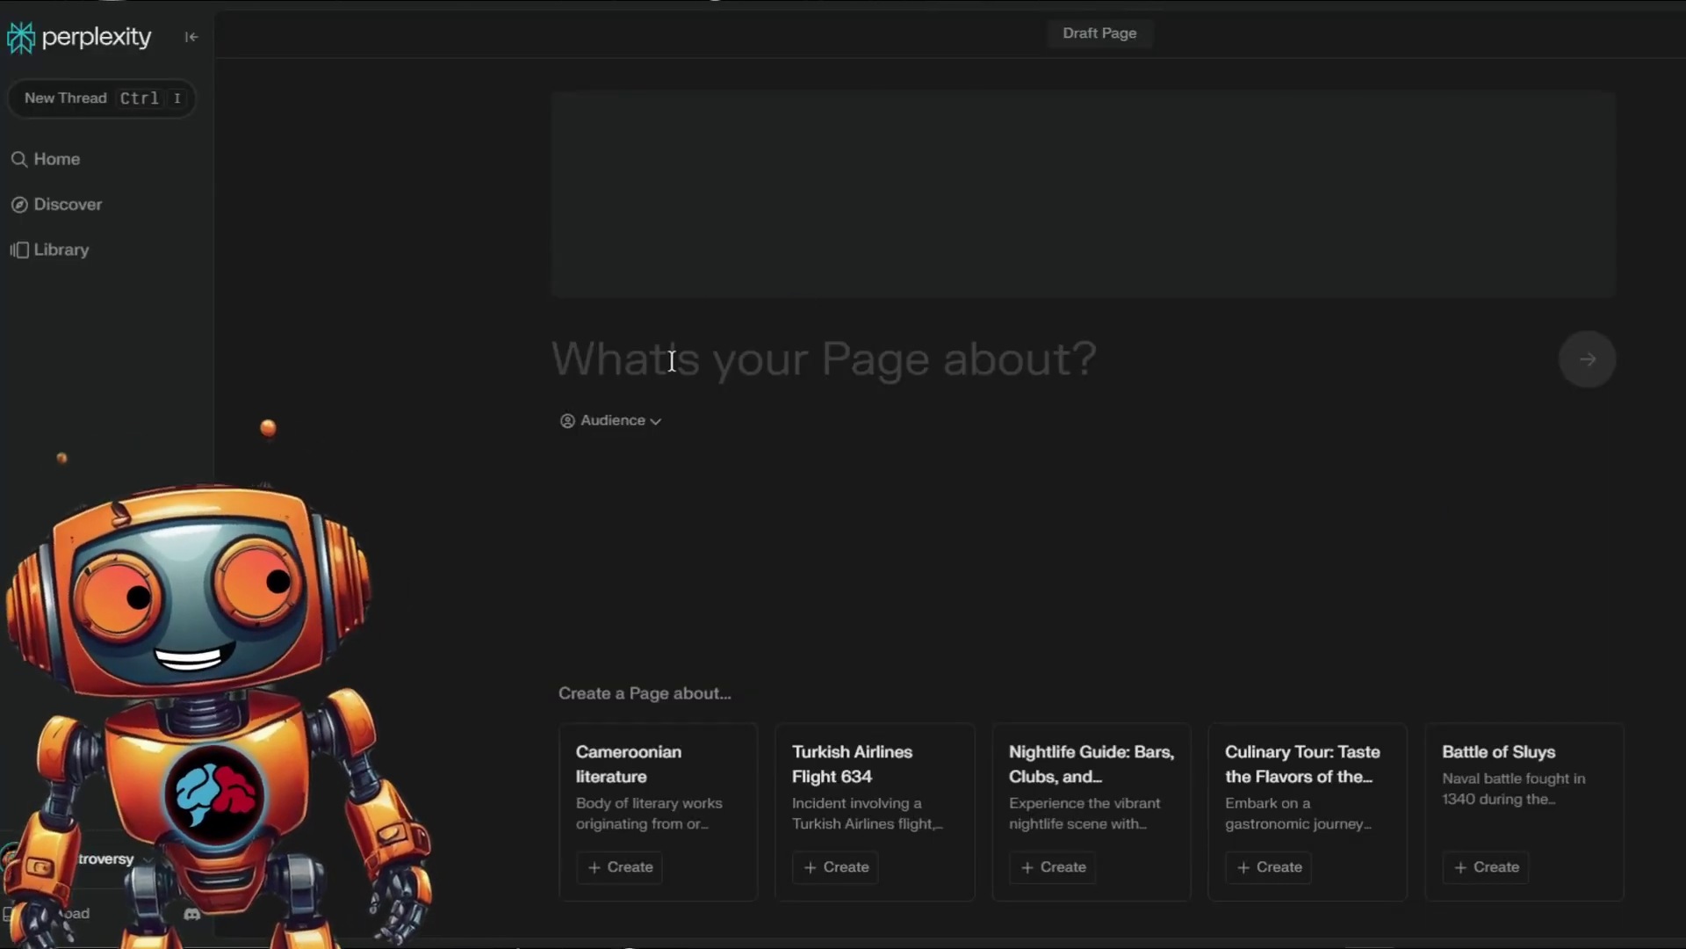
pyautogui.write('how many rocks should i eat per day')
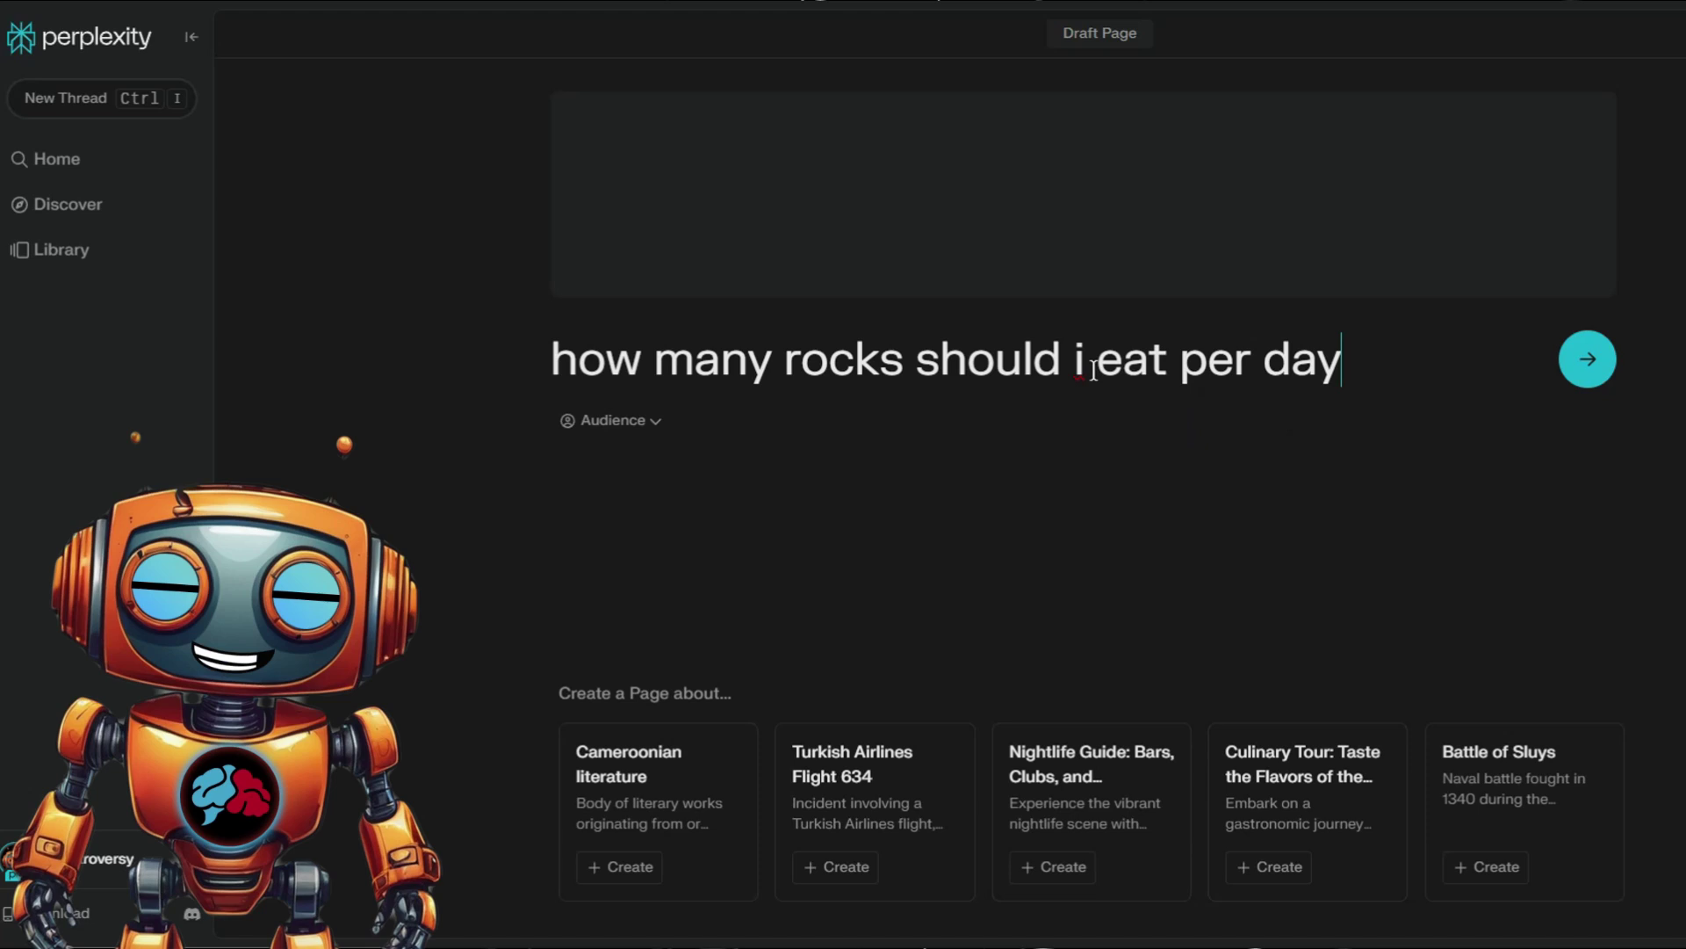
pyautogui.click(1600, 356)
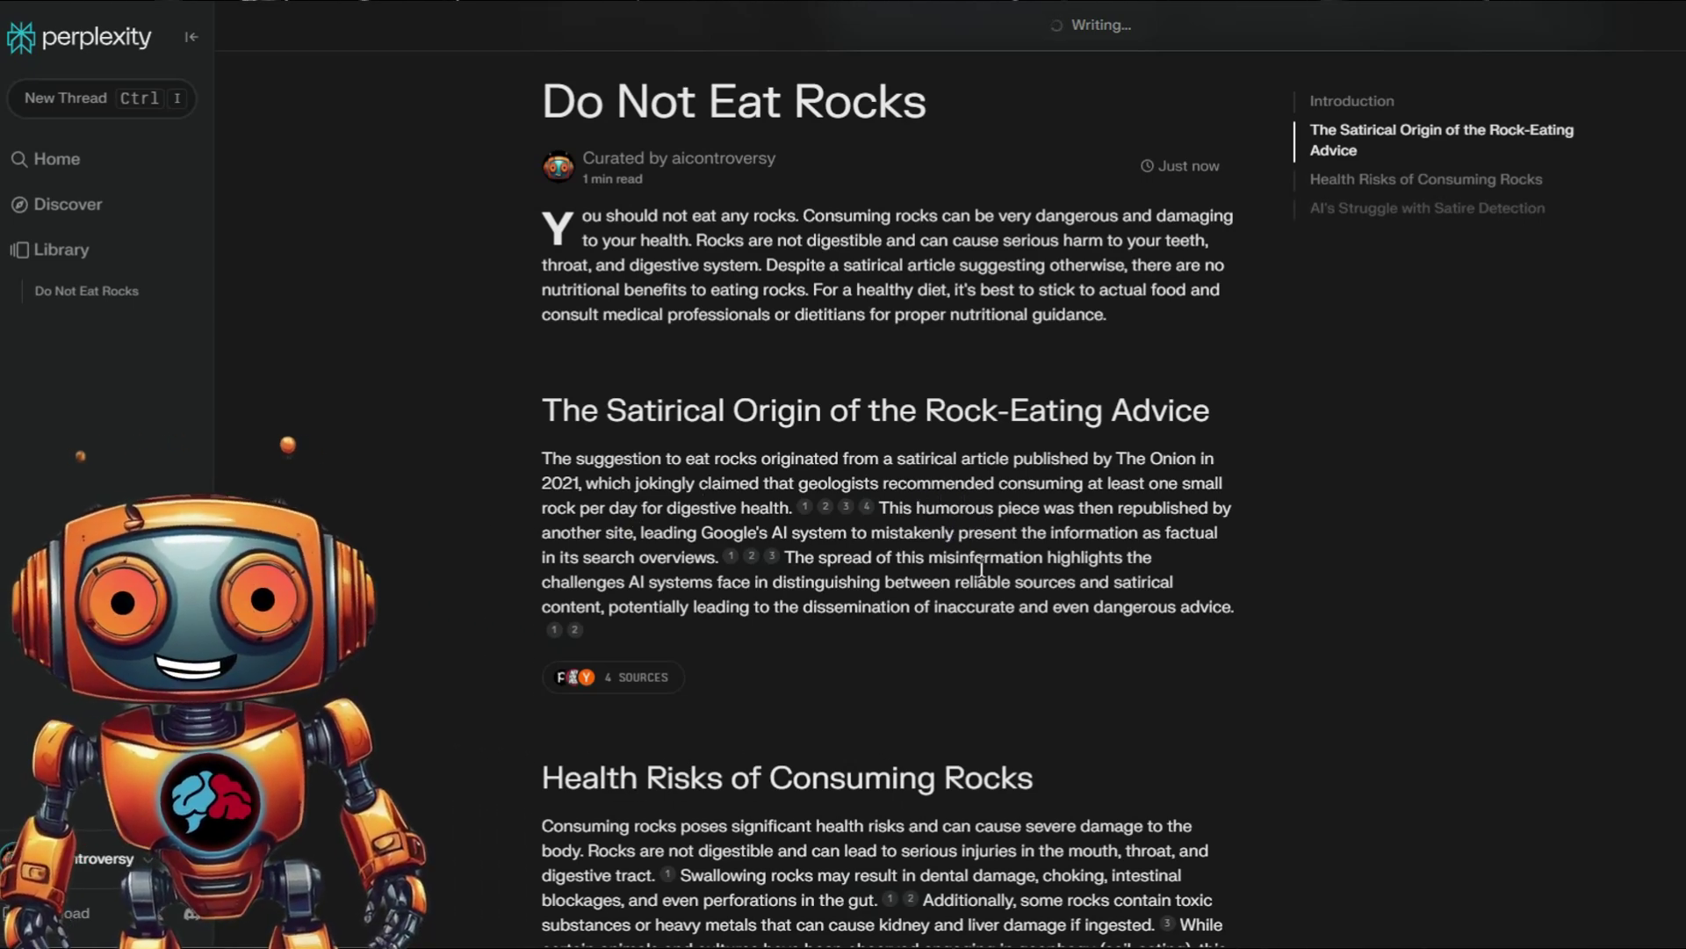
pyautogui.scroll(-5, 1022, 559)
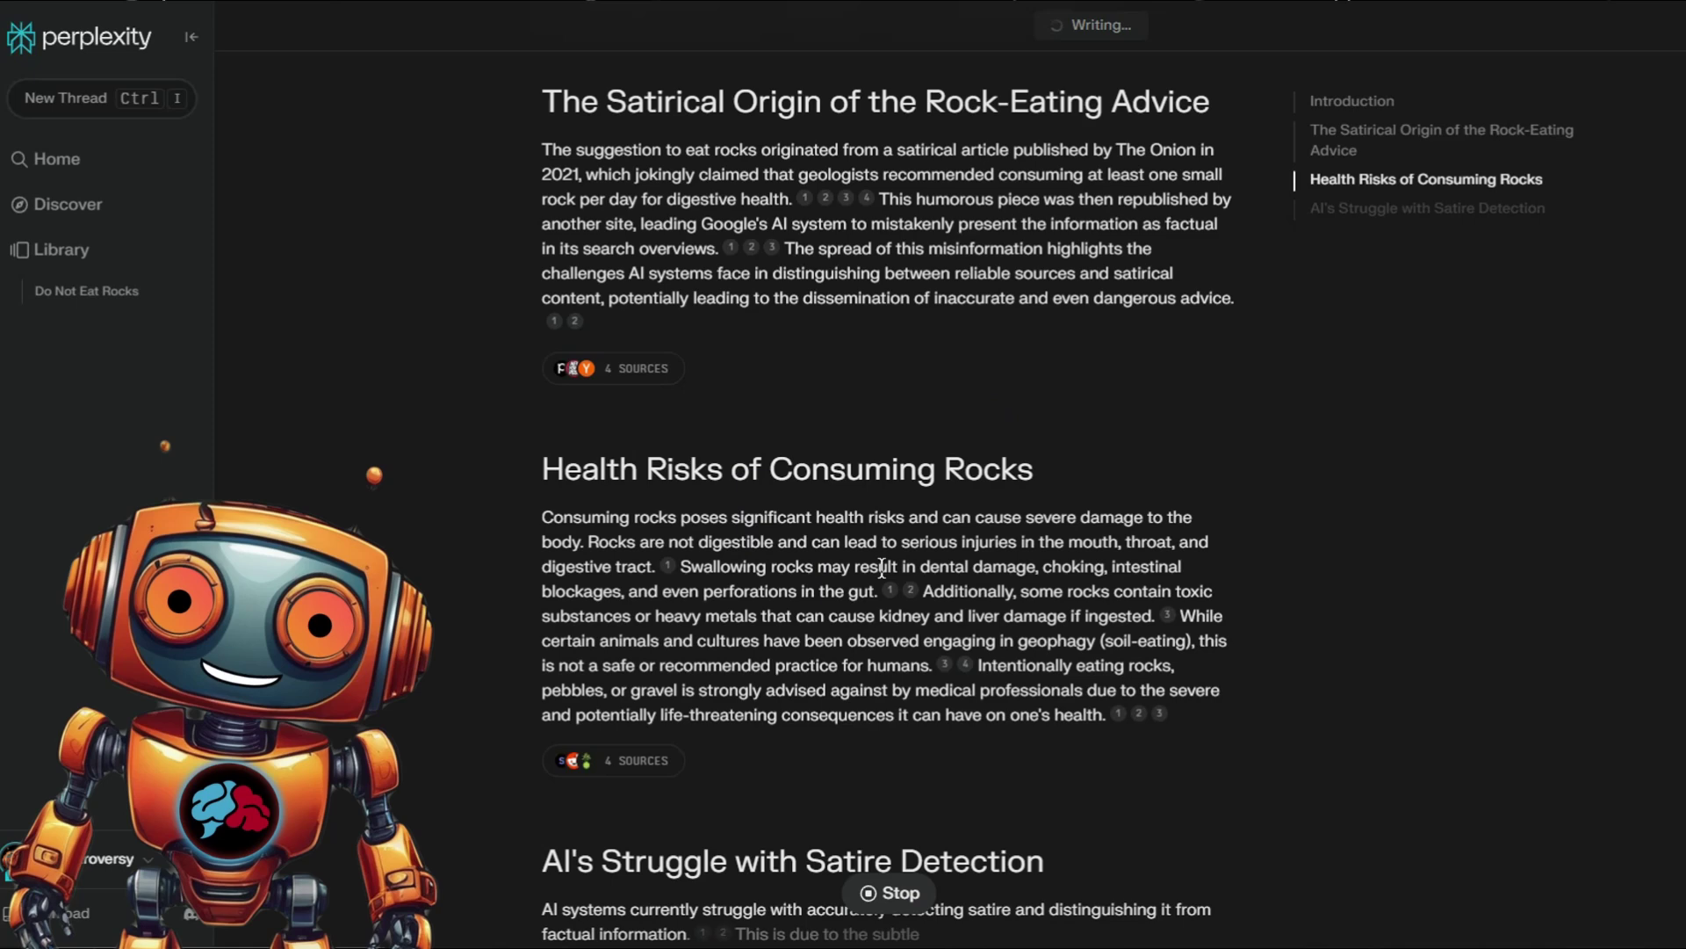
pyautogui.scroll(-2, 939, 519)
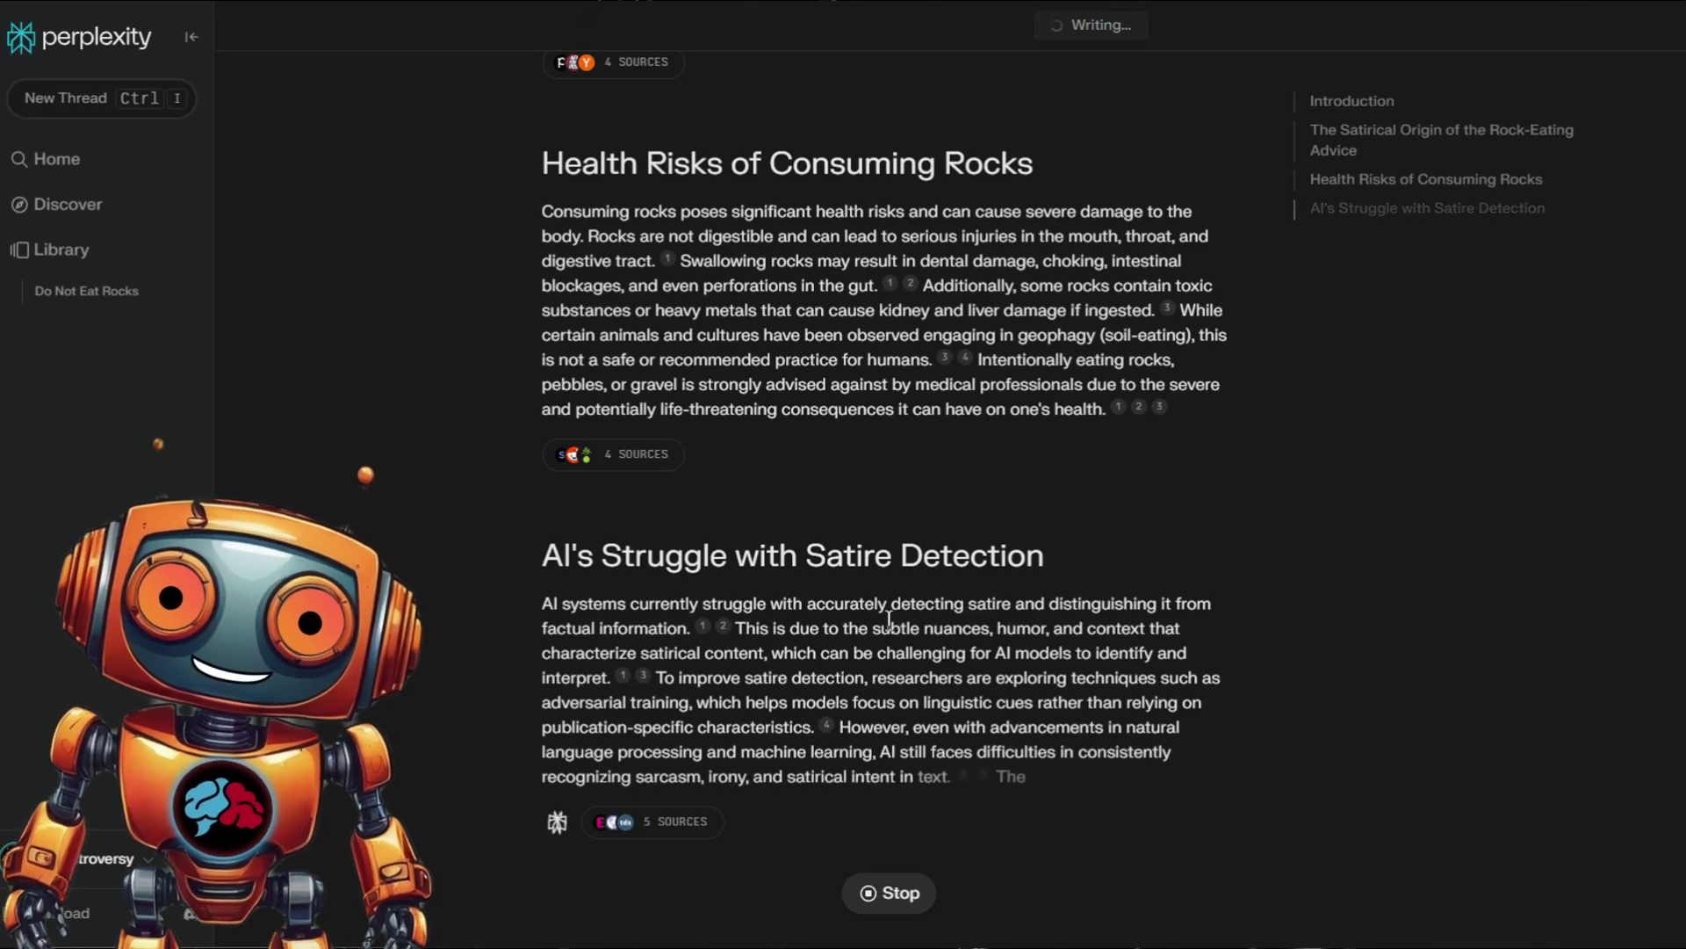
pyautogui.scroll(-2, 1280, 670)
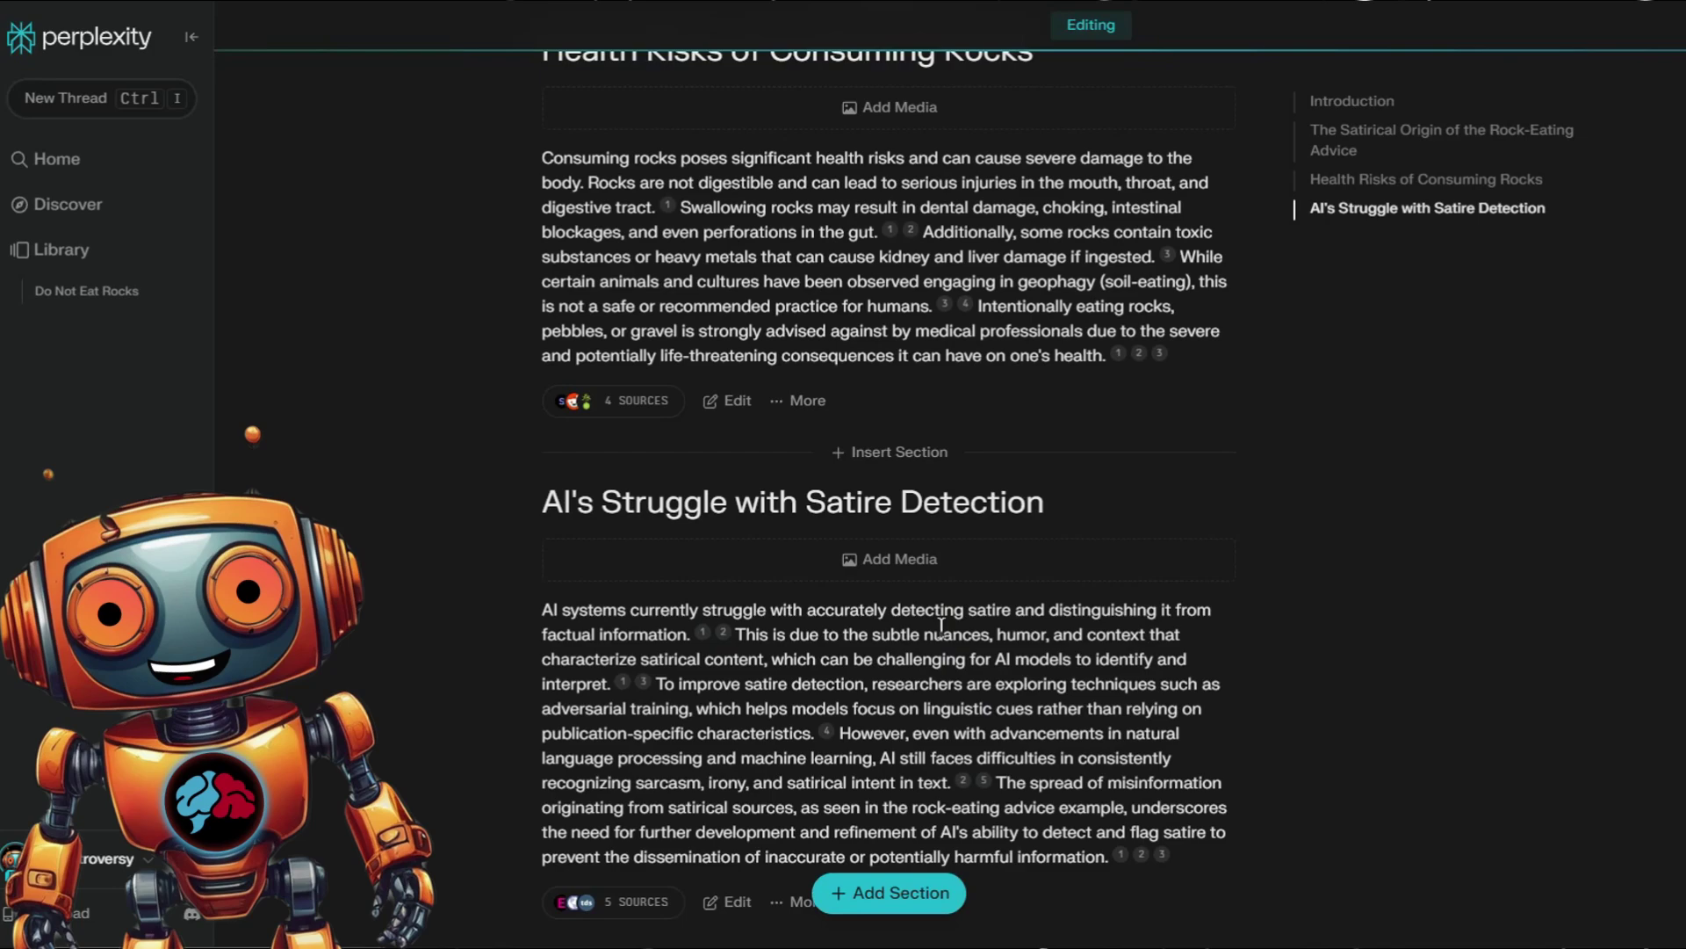
# Reposition the cover image, then replace it with a generated Photograph-style image of a man clutching rocks.
pyautogui.click(888, 892)
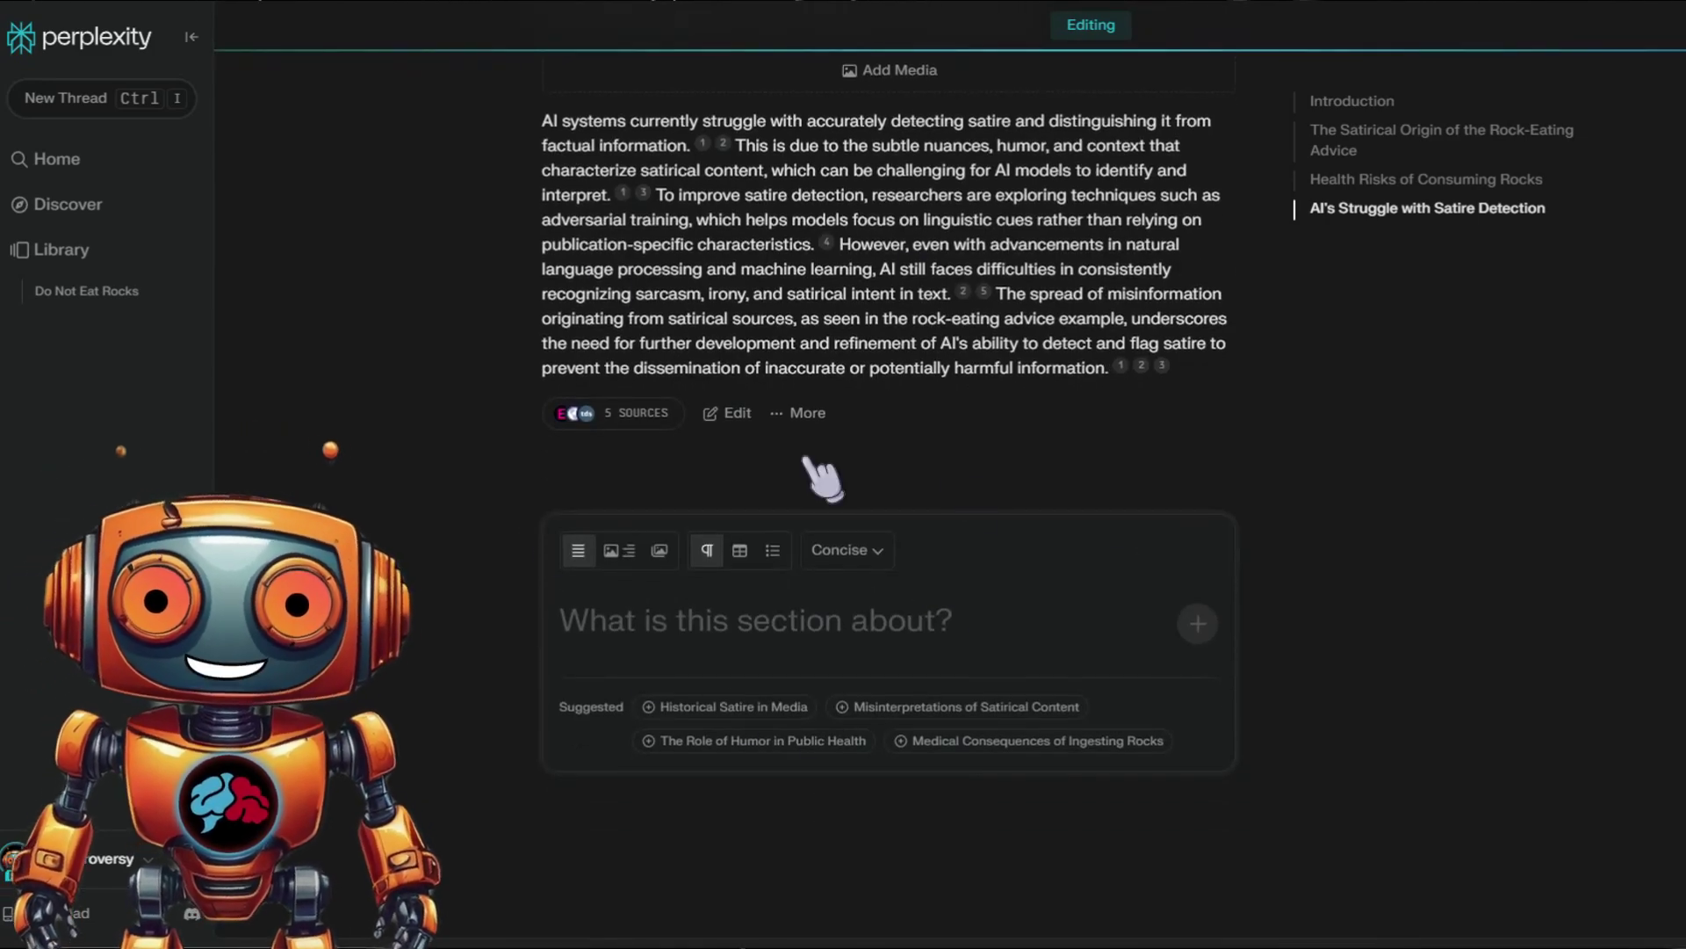
pyautogui.scroll(15, 1098, 562)
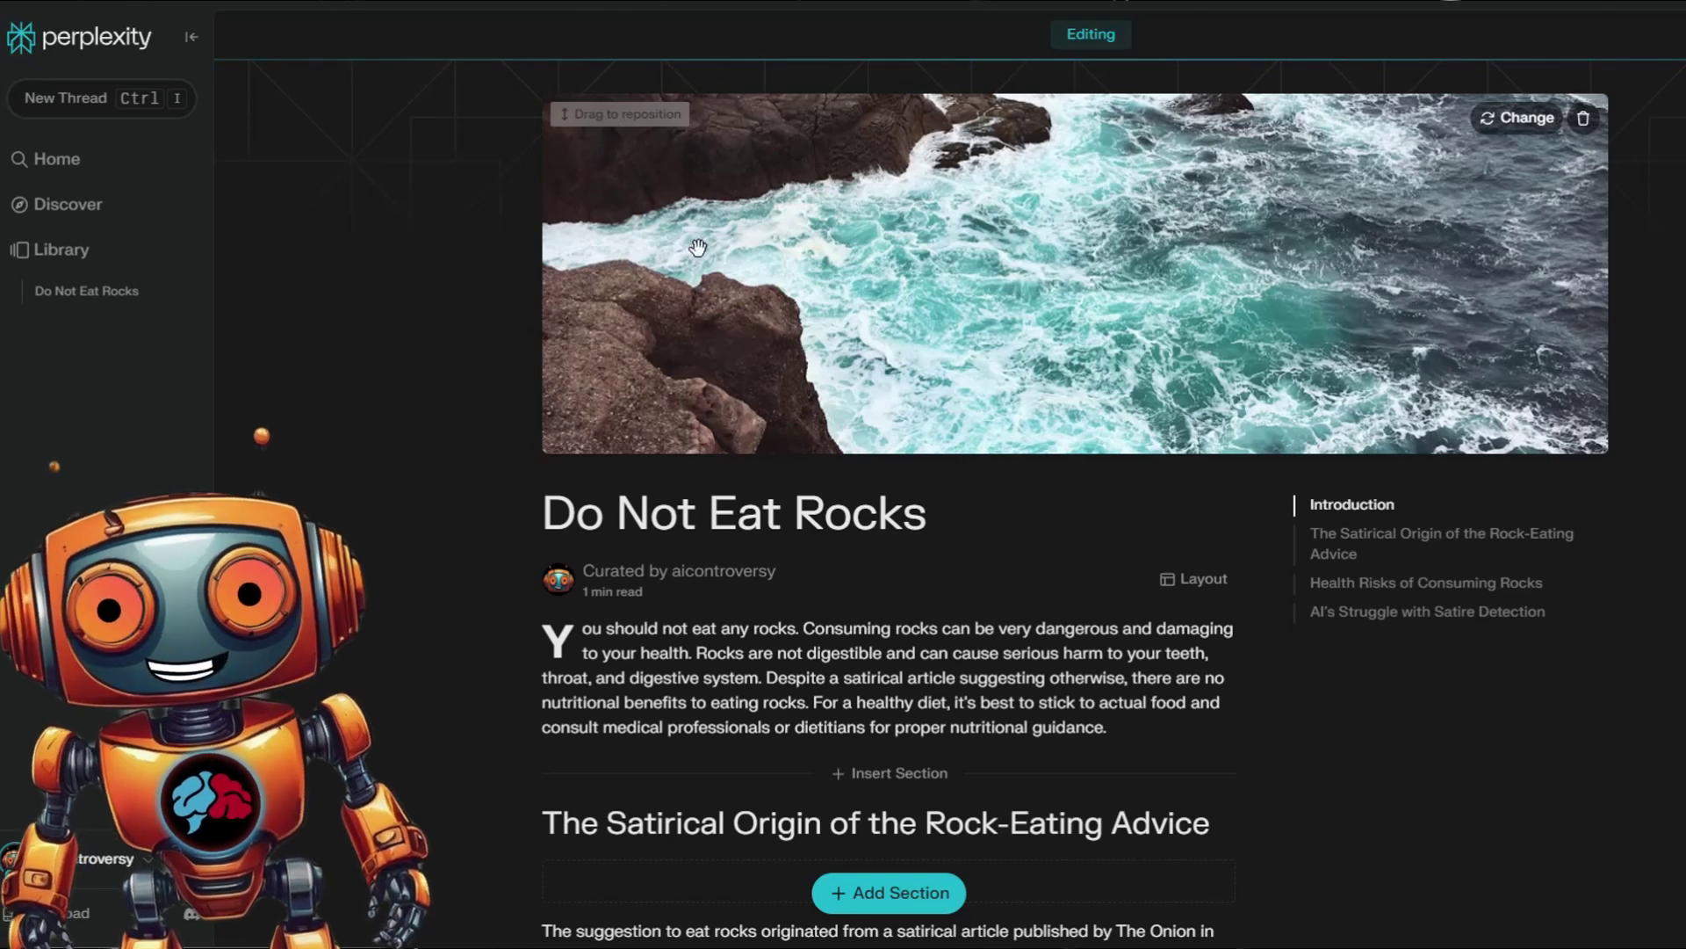
pyautogui.moveTo(698, 247); pyautogui.dragTo(702, 307)
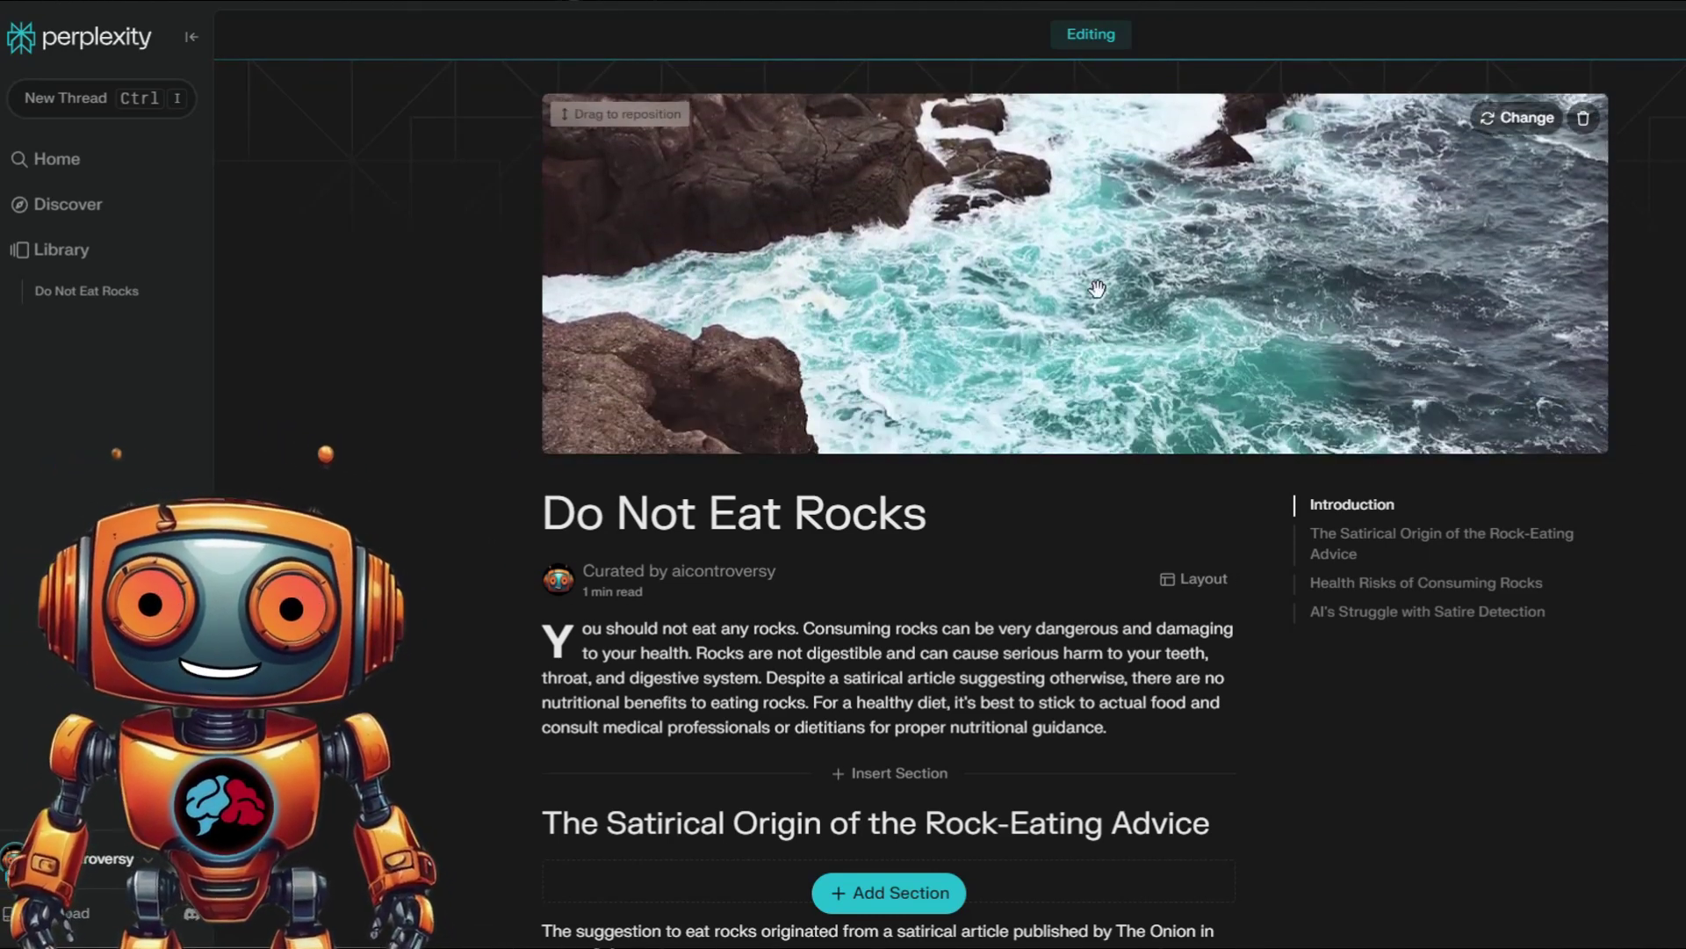
pyautogui.click(1527, 120)
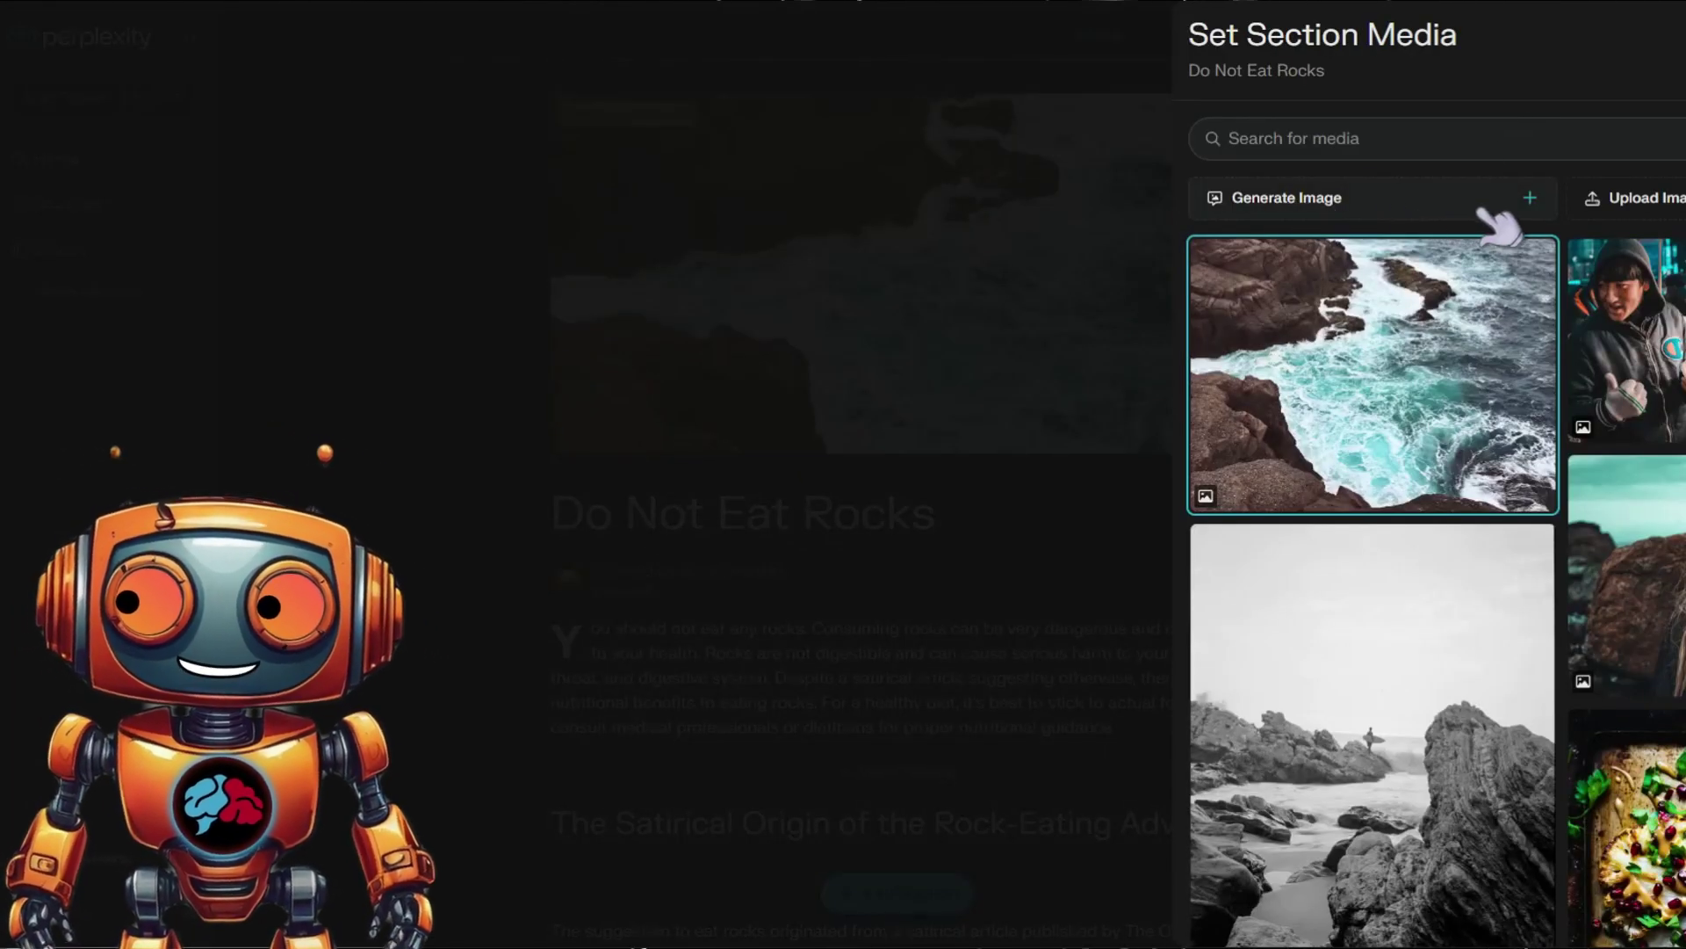
pyautogui.click(1425, 204)
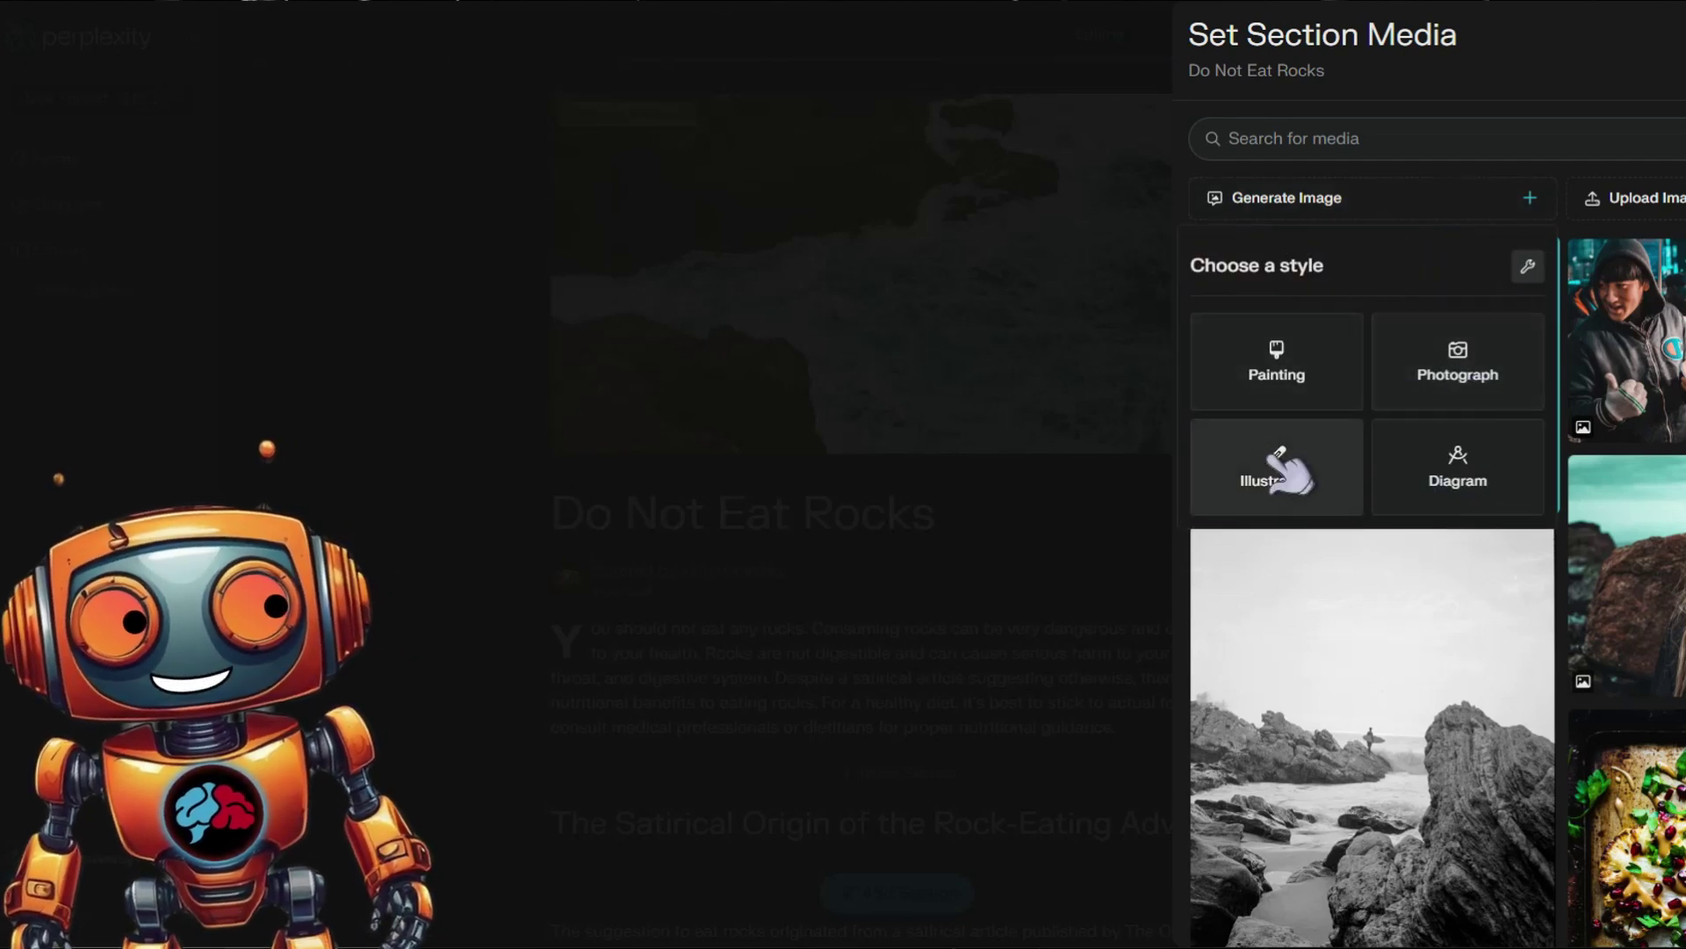
pyautogui.click(1457, 367)
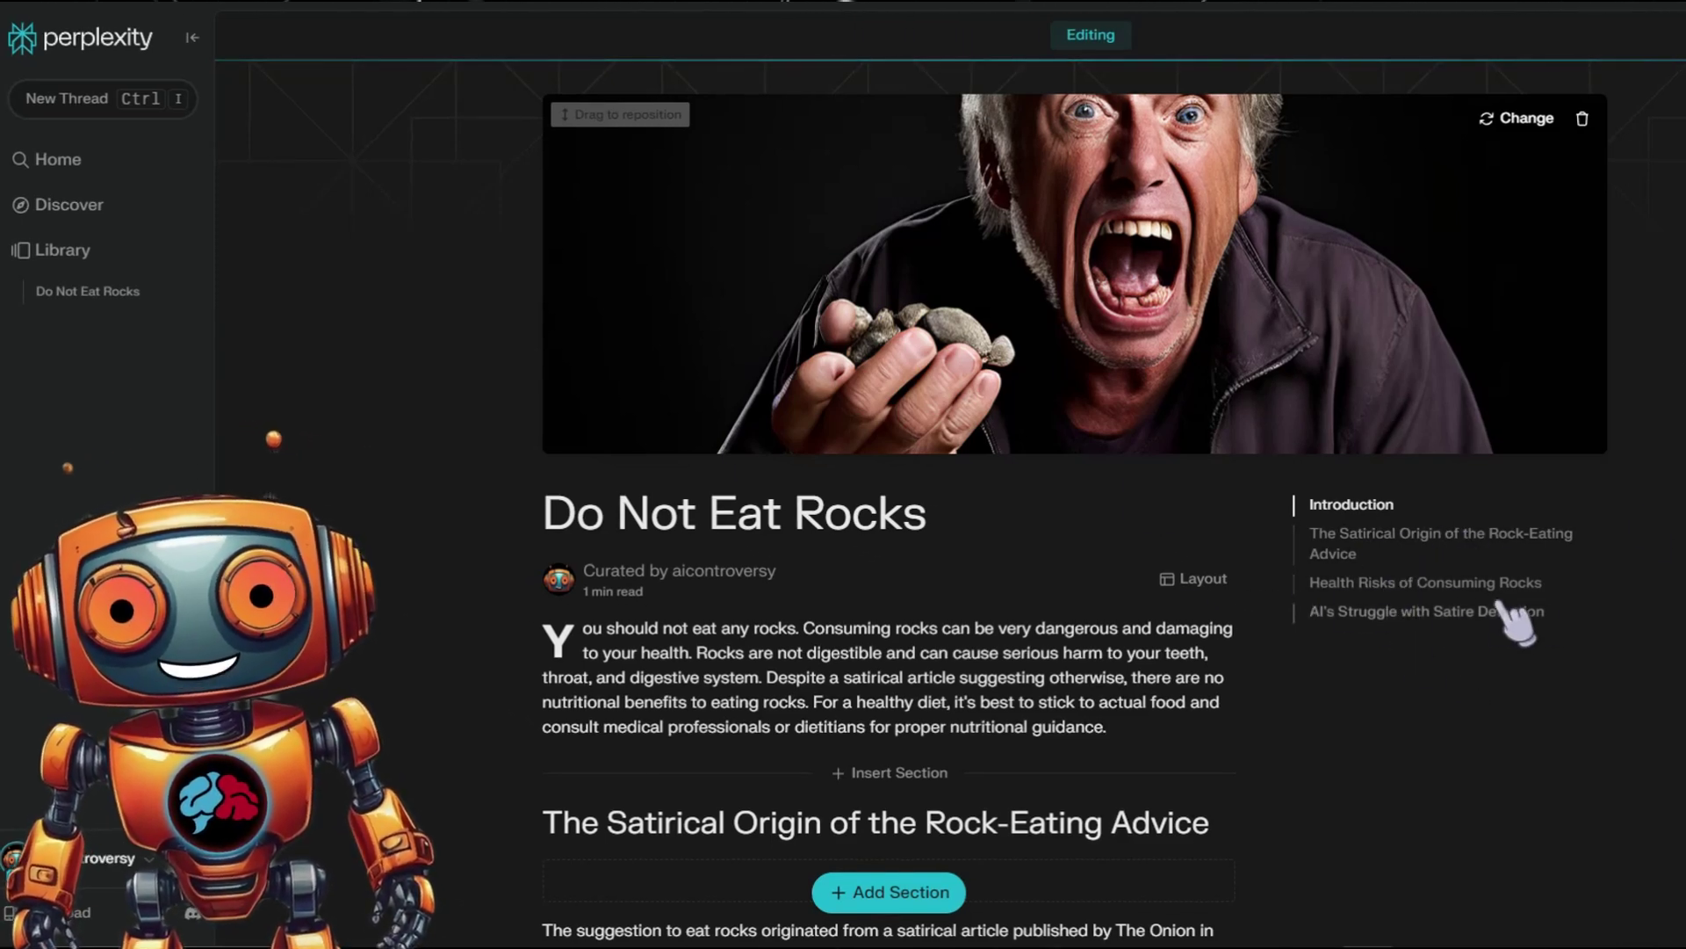
# Open and then dismiss the Health Risks of Consuming Rocks section options.
pyautogui.scroll(-5, 1592, 628)
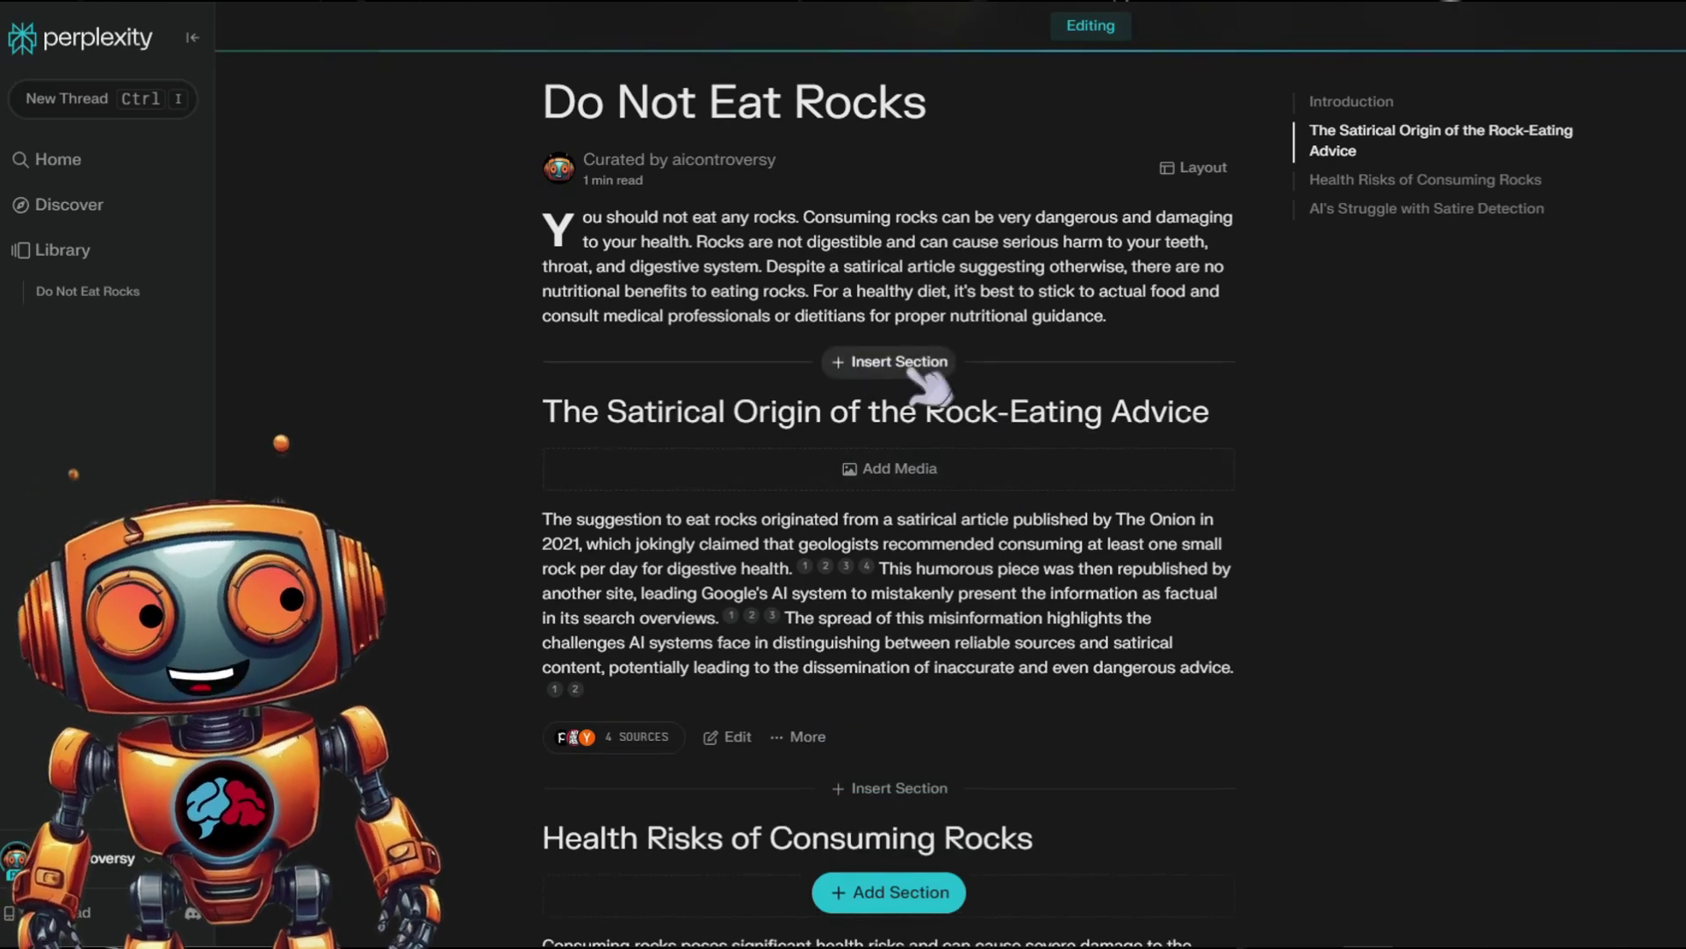
pyautogui.scroll(-2, 913, 374)
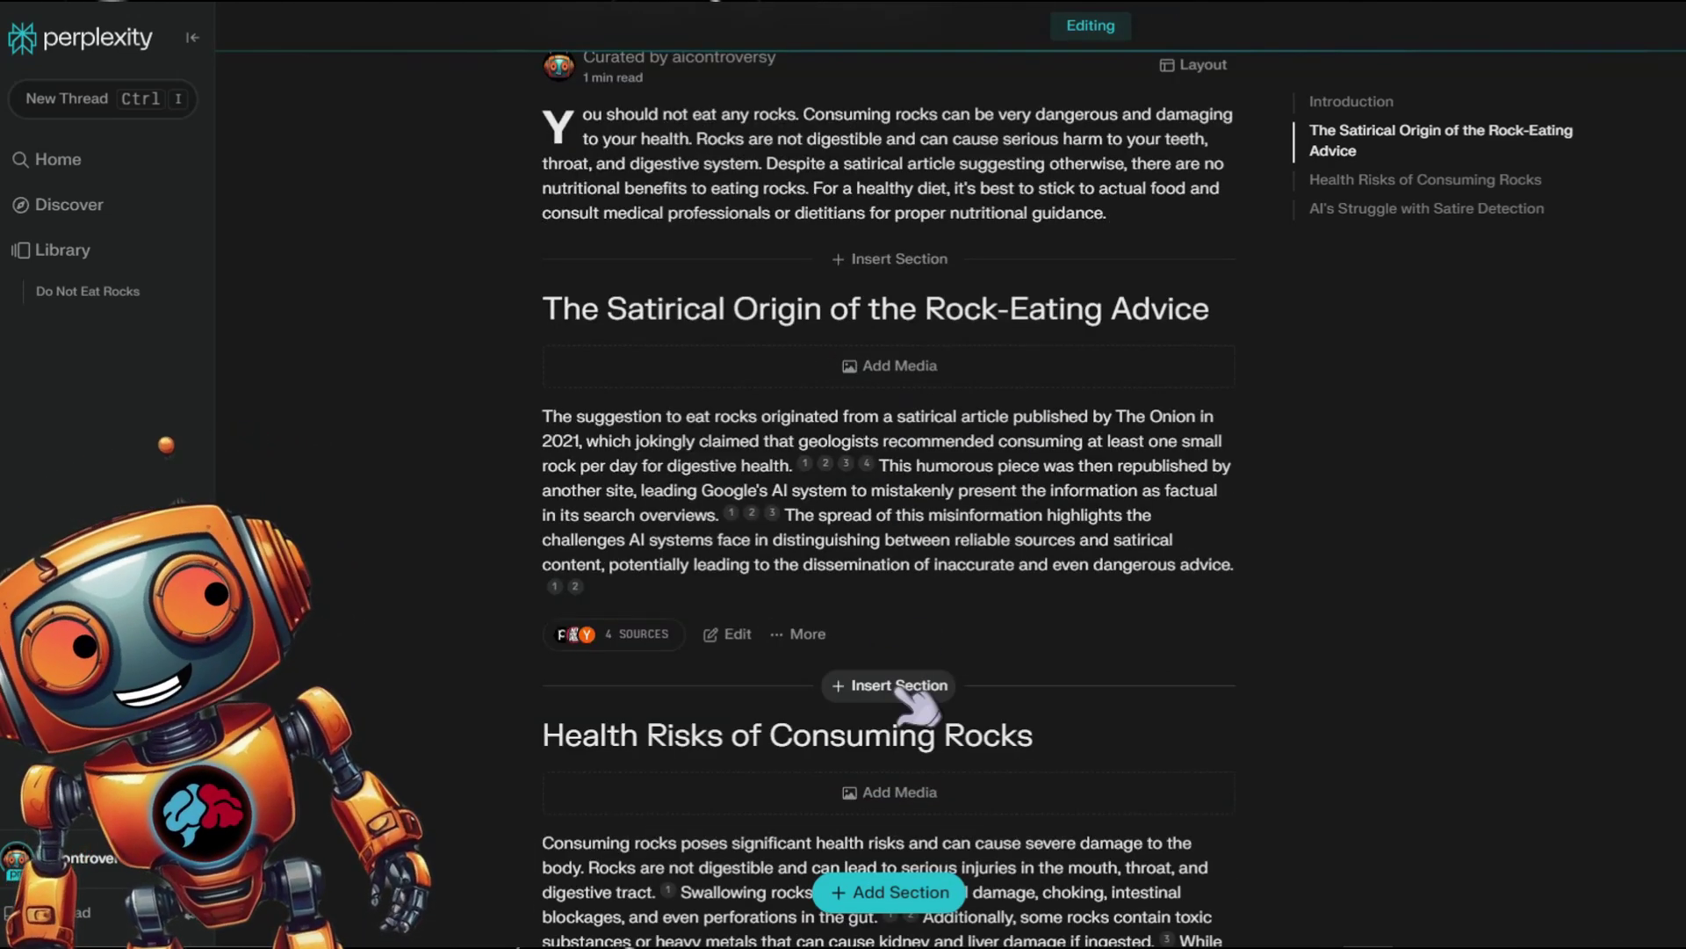
pyautogui.scroll(-5, 825, 581)
pyautogui.click(810, 572)
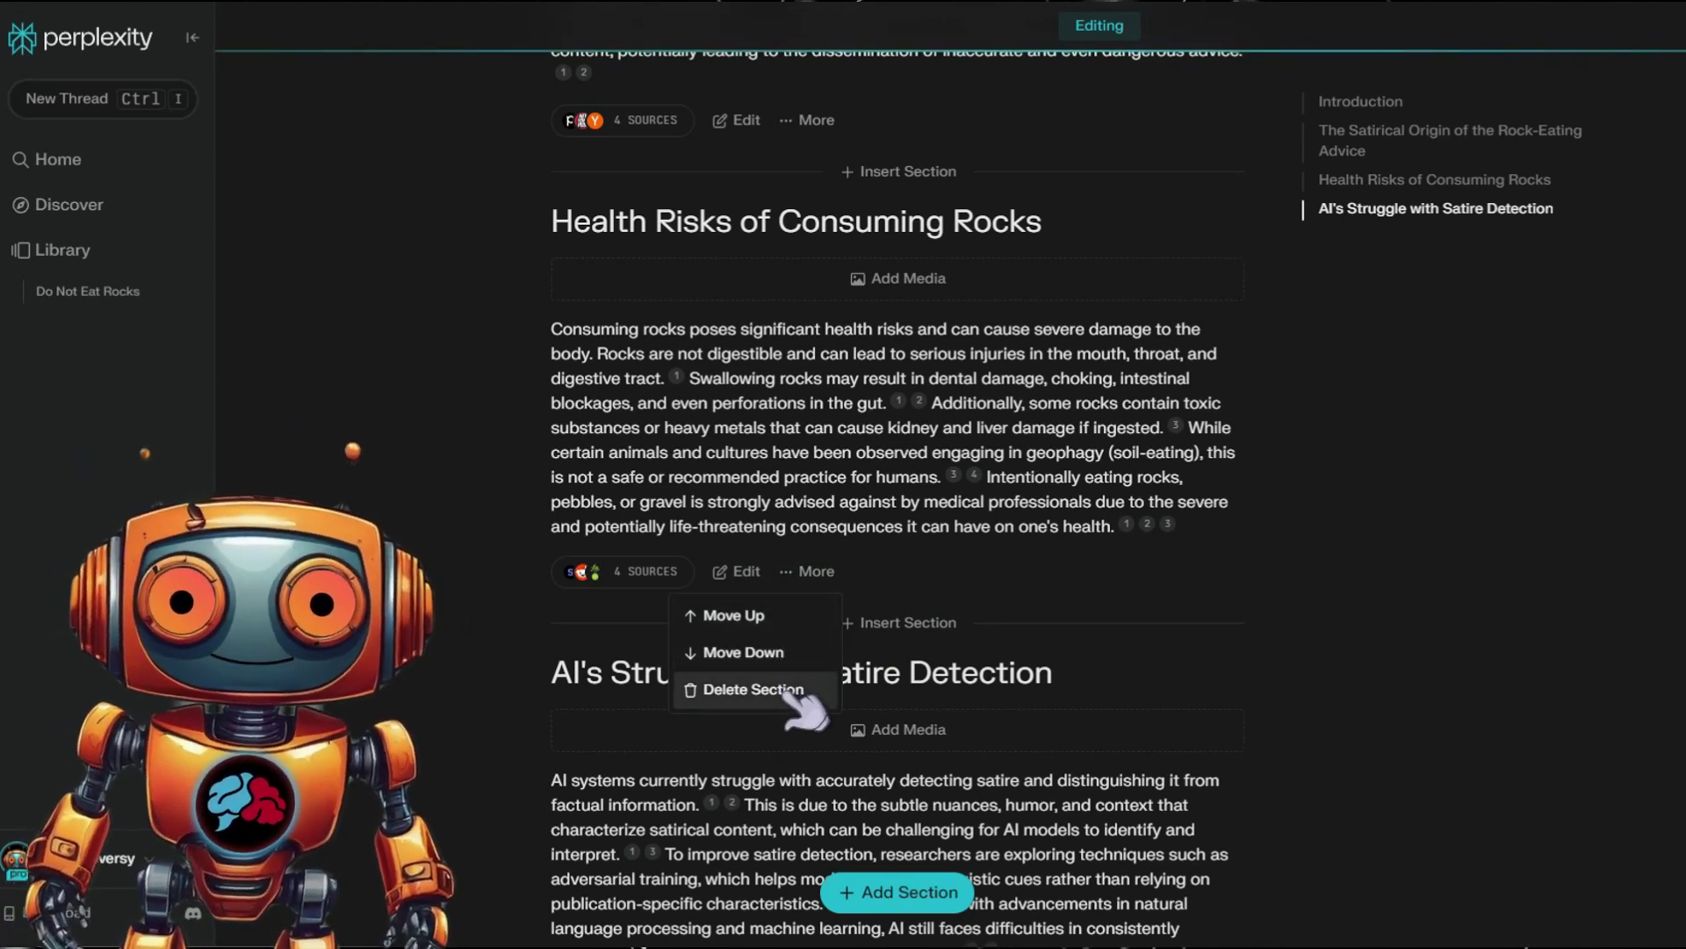
pyautogui.click(738, 571)
pyautogui.click(738, 571)
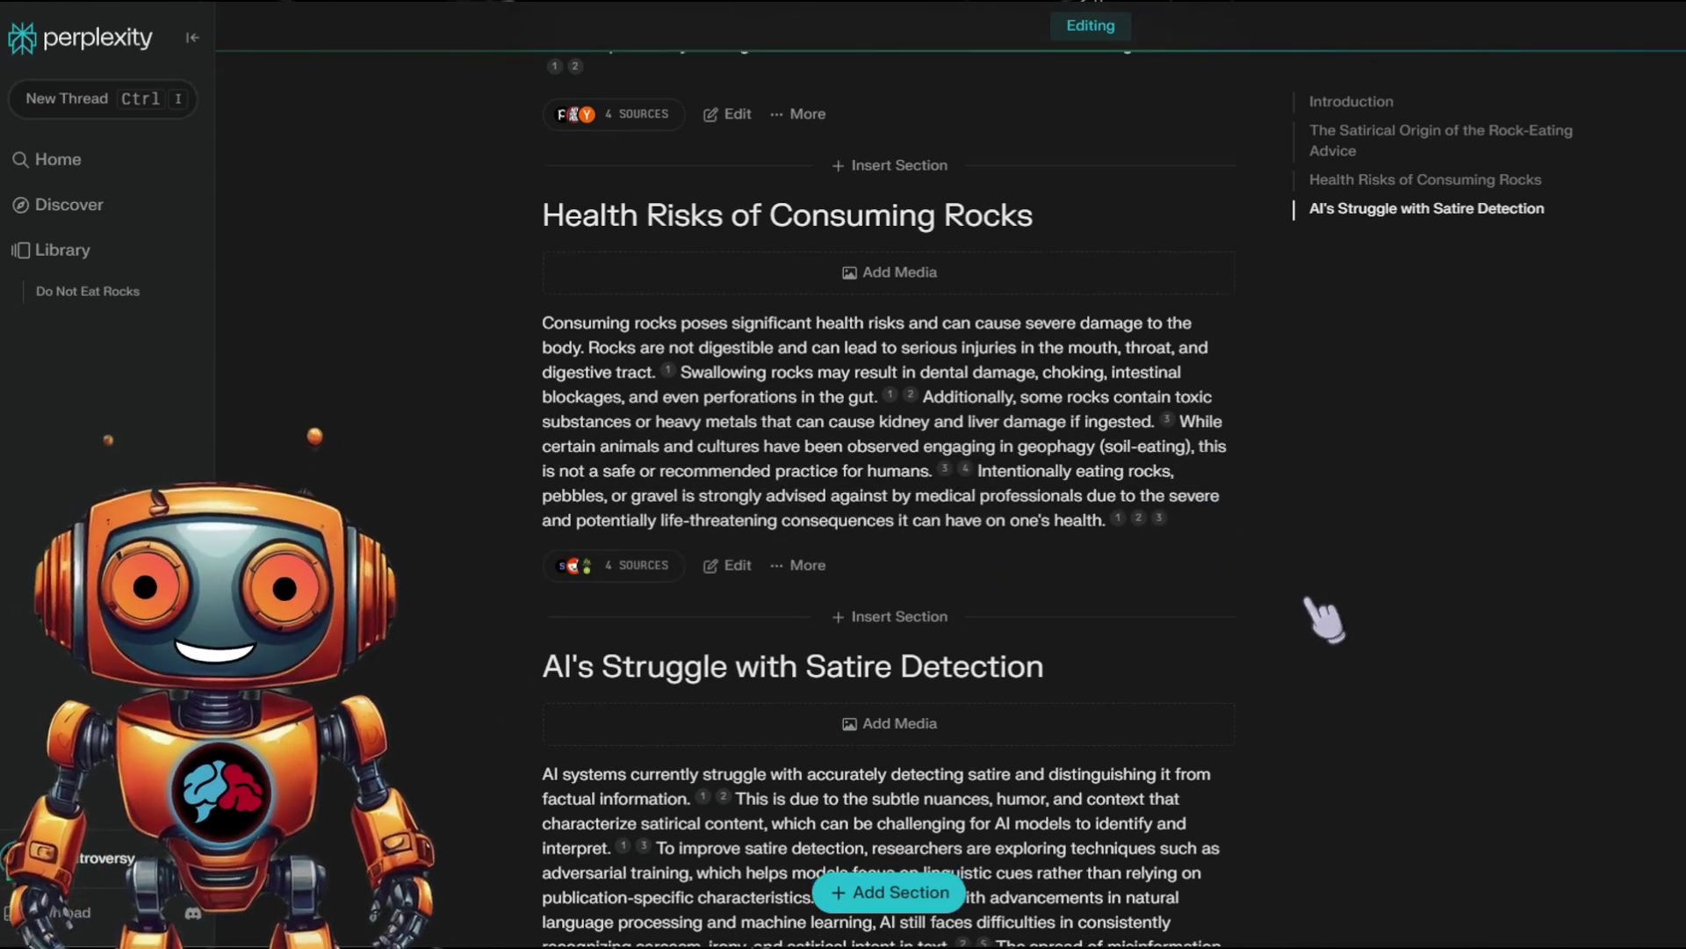
# Delete the AI's Struggle with Satire Detection section from its More menu.
pyautogui.scroll(-7, 1303, 626)
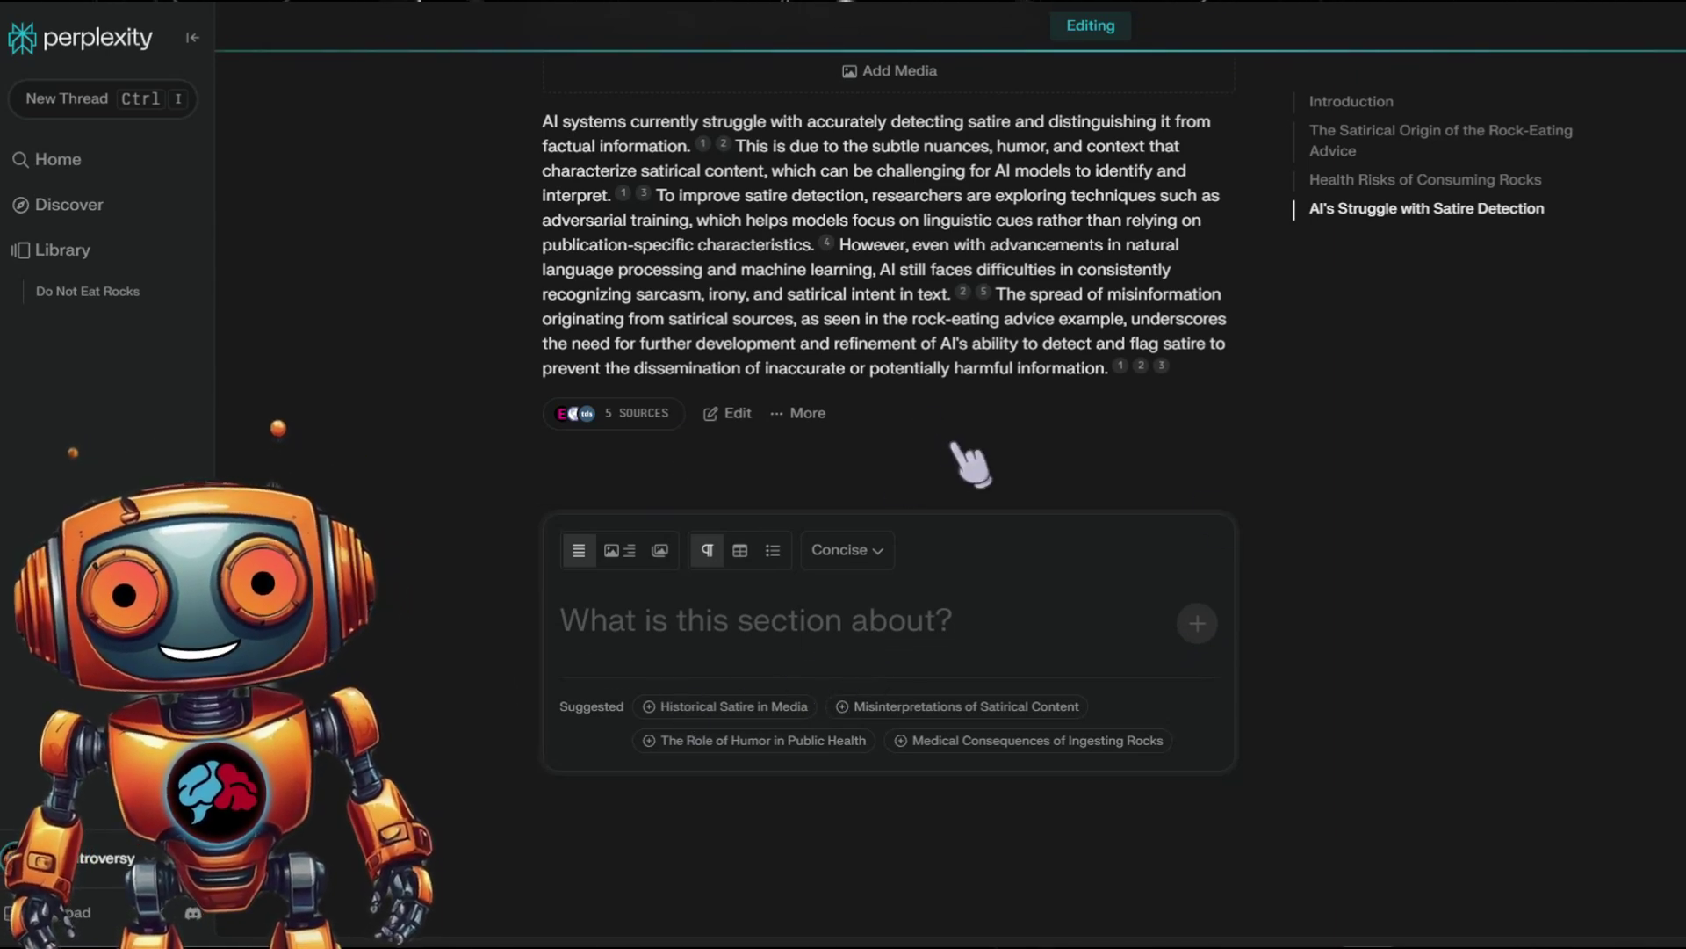
pyautogui.scroll(2, 972, 439)
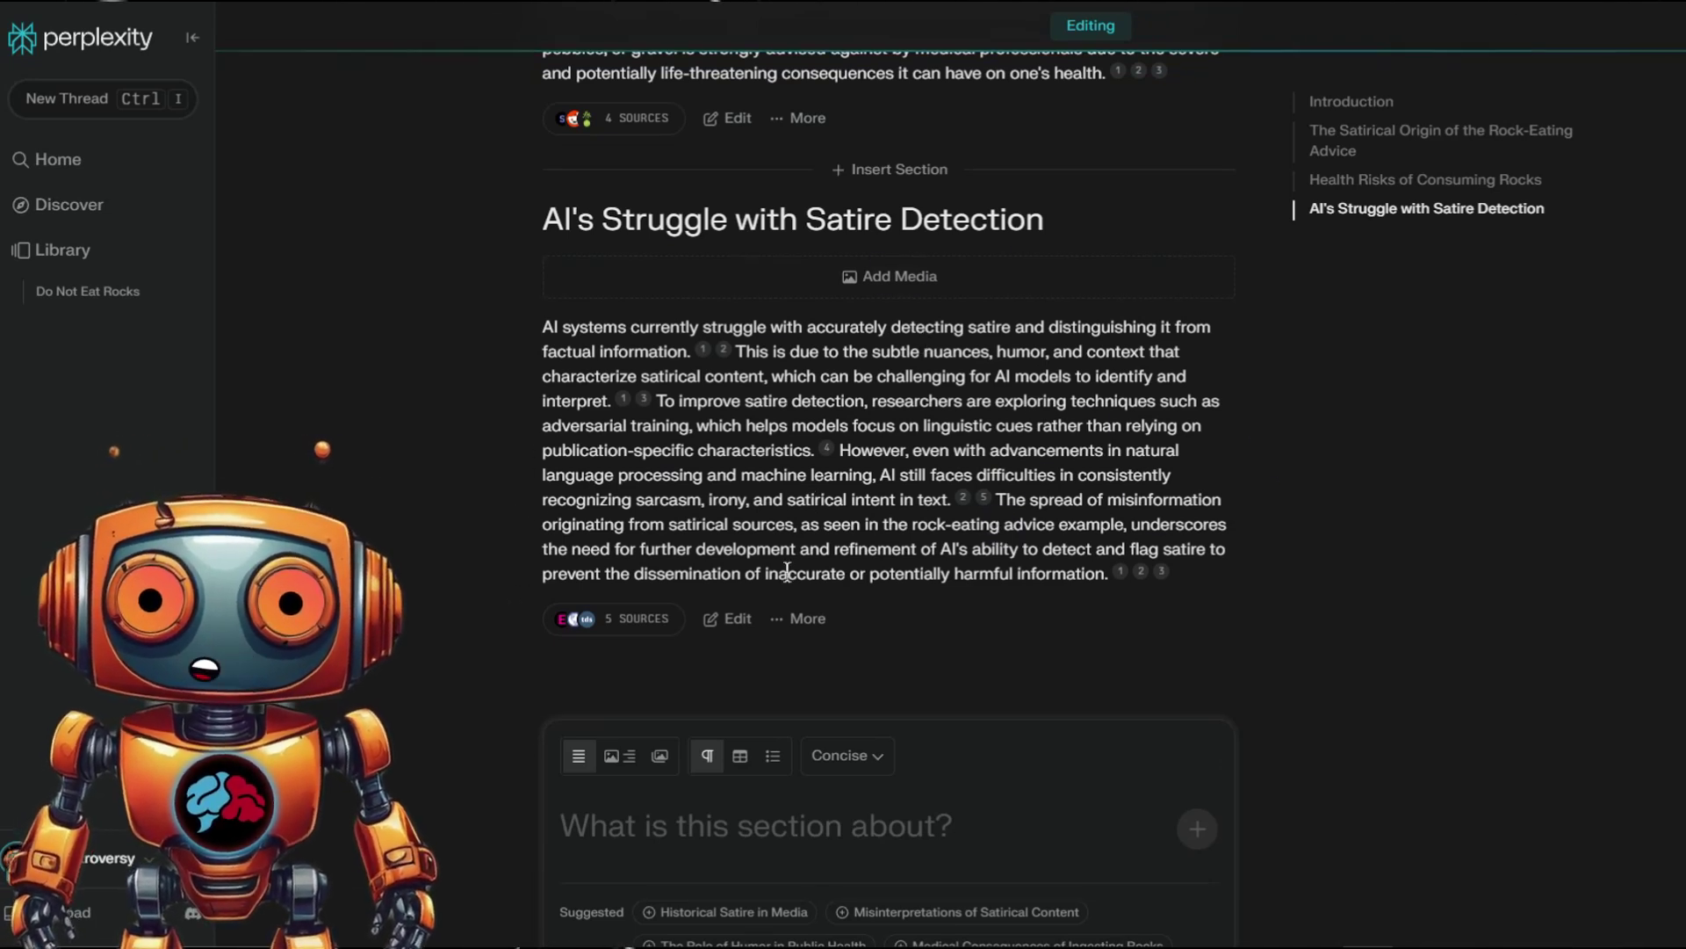
pyautogui.click(802, 618)
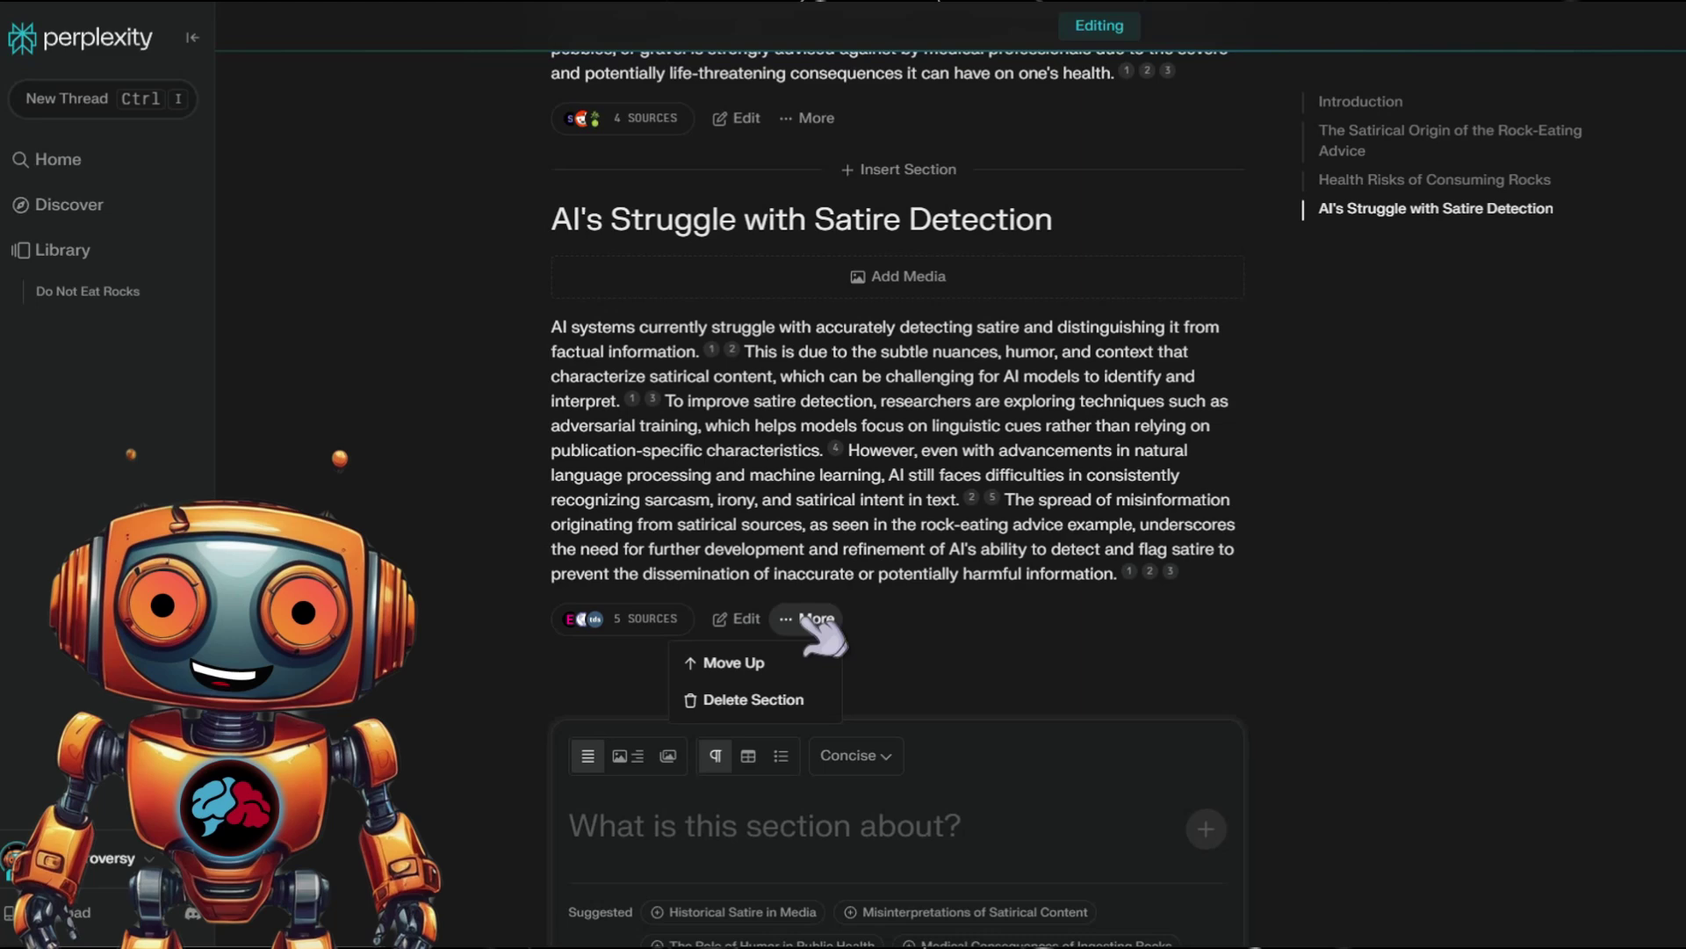
pyautogui.click(754, 700)
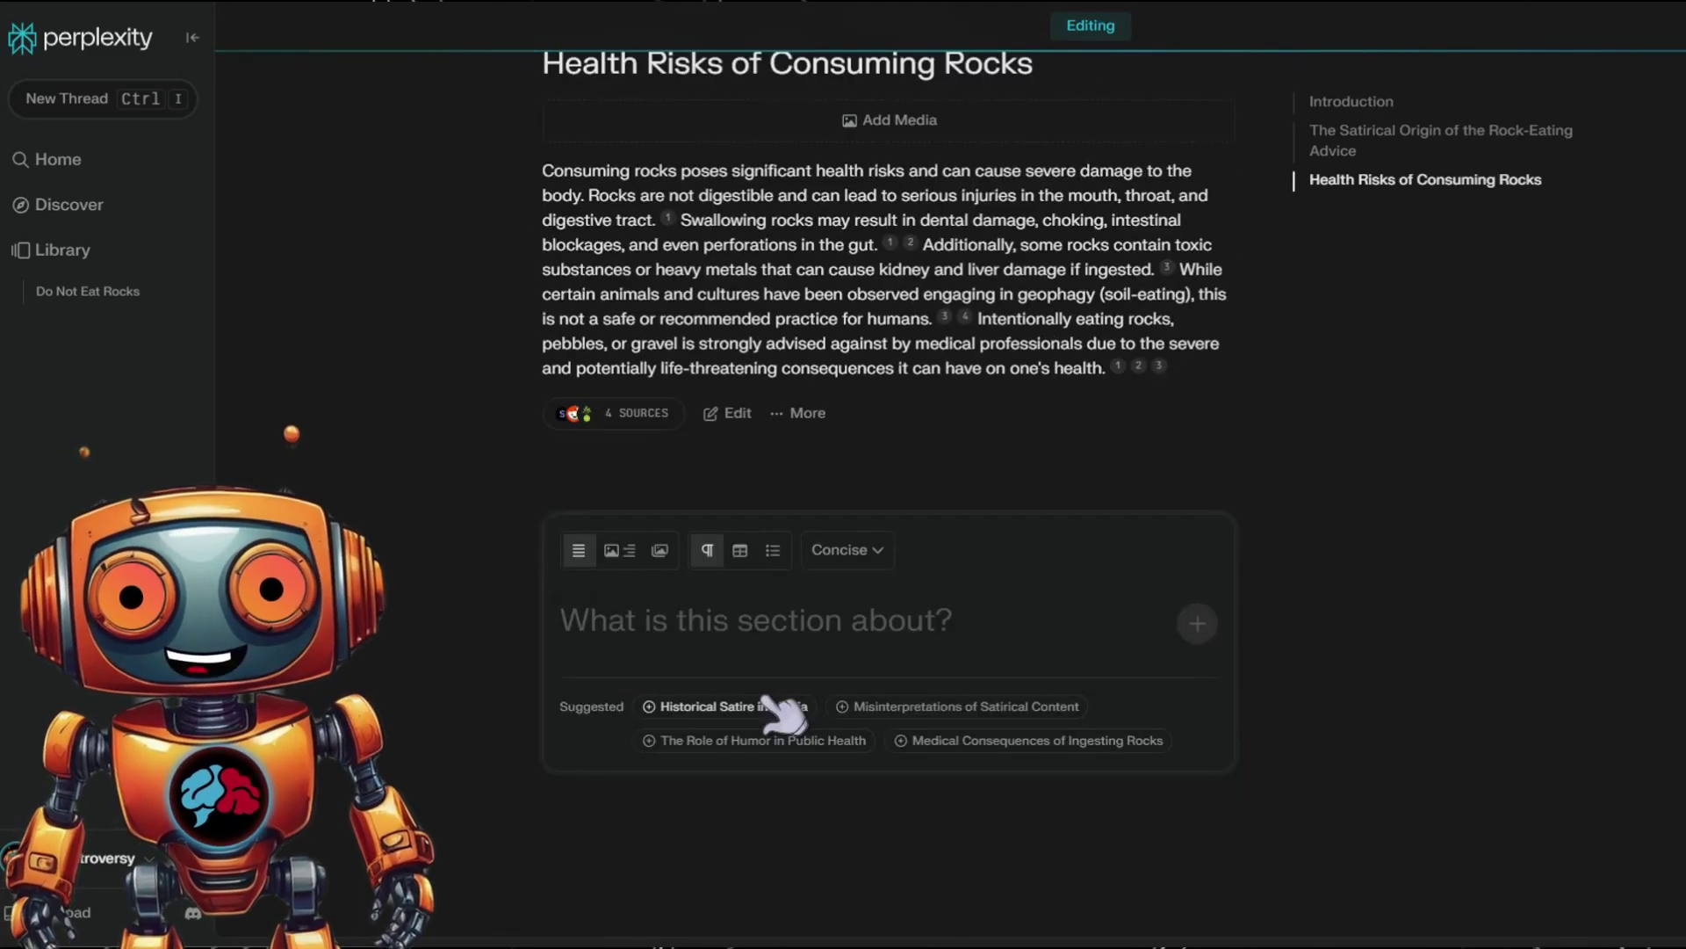
# Regenerate the Health Risks section in Table layout as 'Dangers of Eating Rocks'.
pyautogui.scroll(3, 1216, 629)
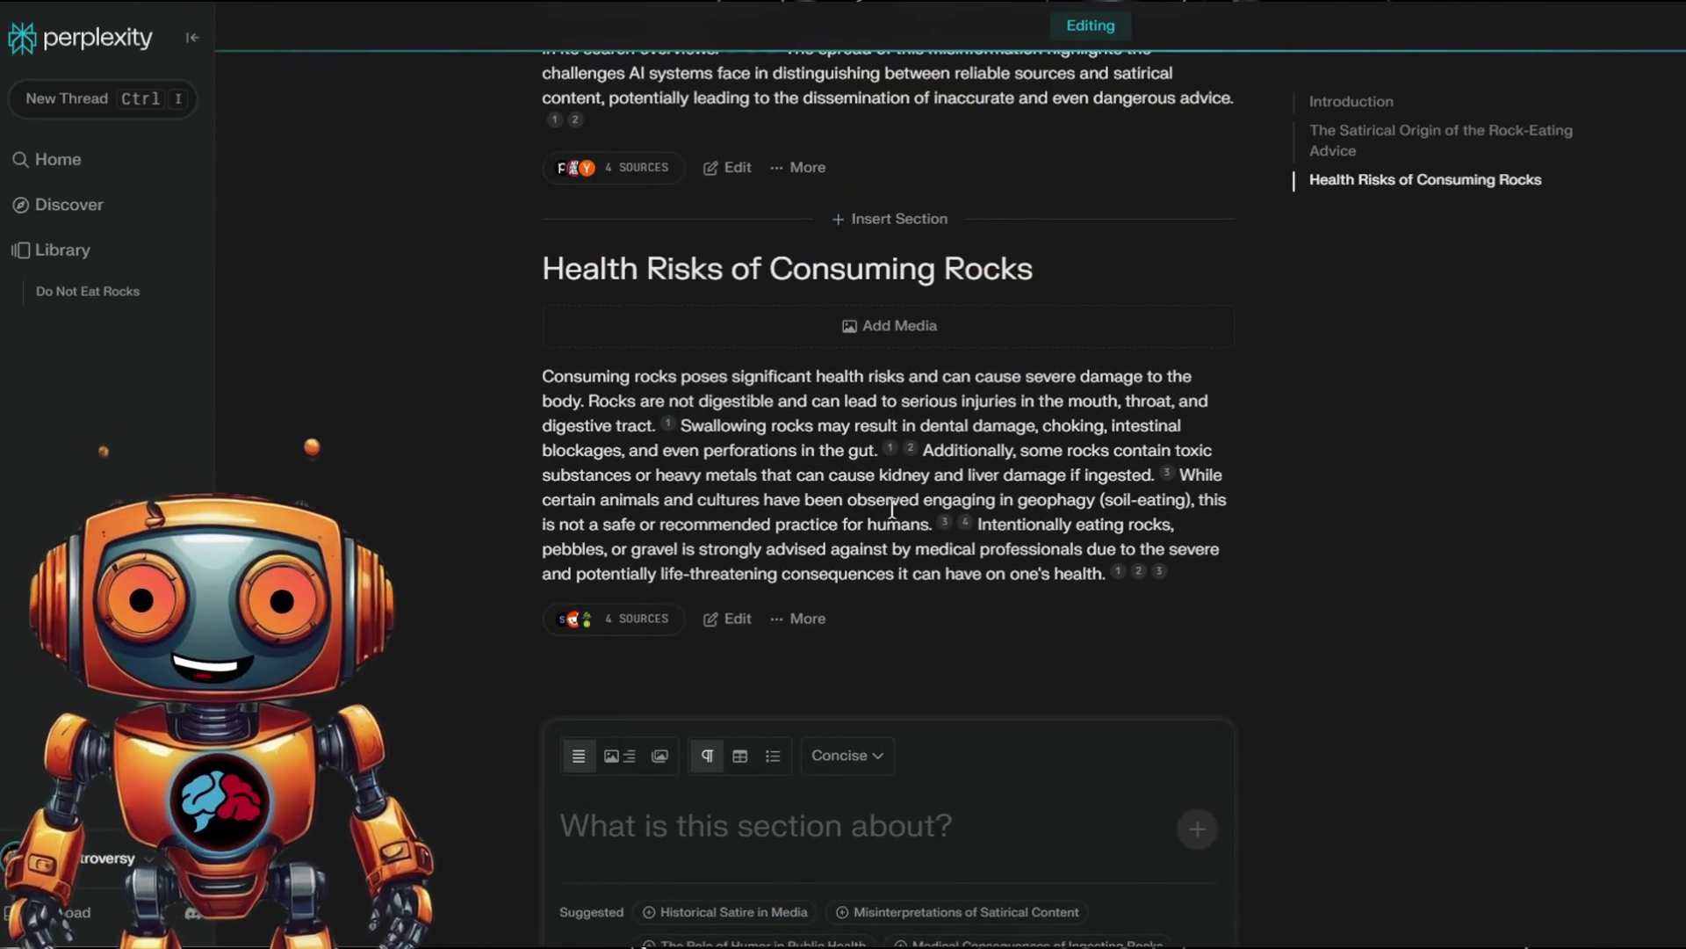
pyautogui.scroll(-3, 1190, 488)
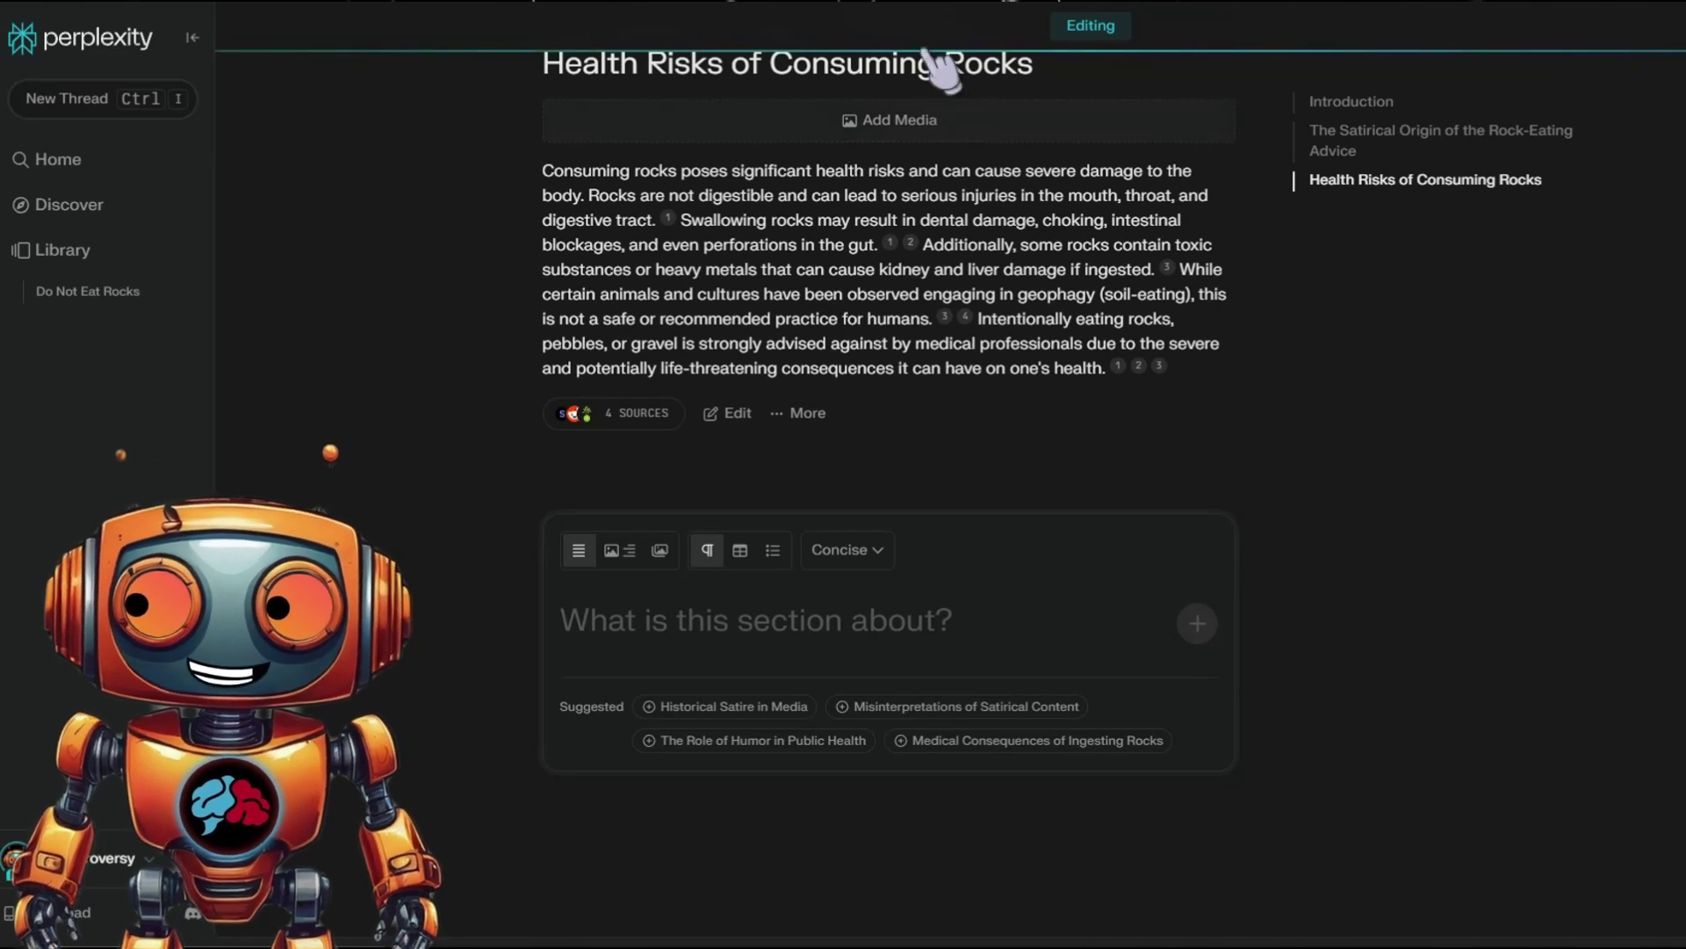
pyautogui.click(736, 413)
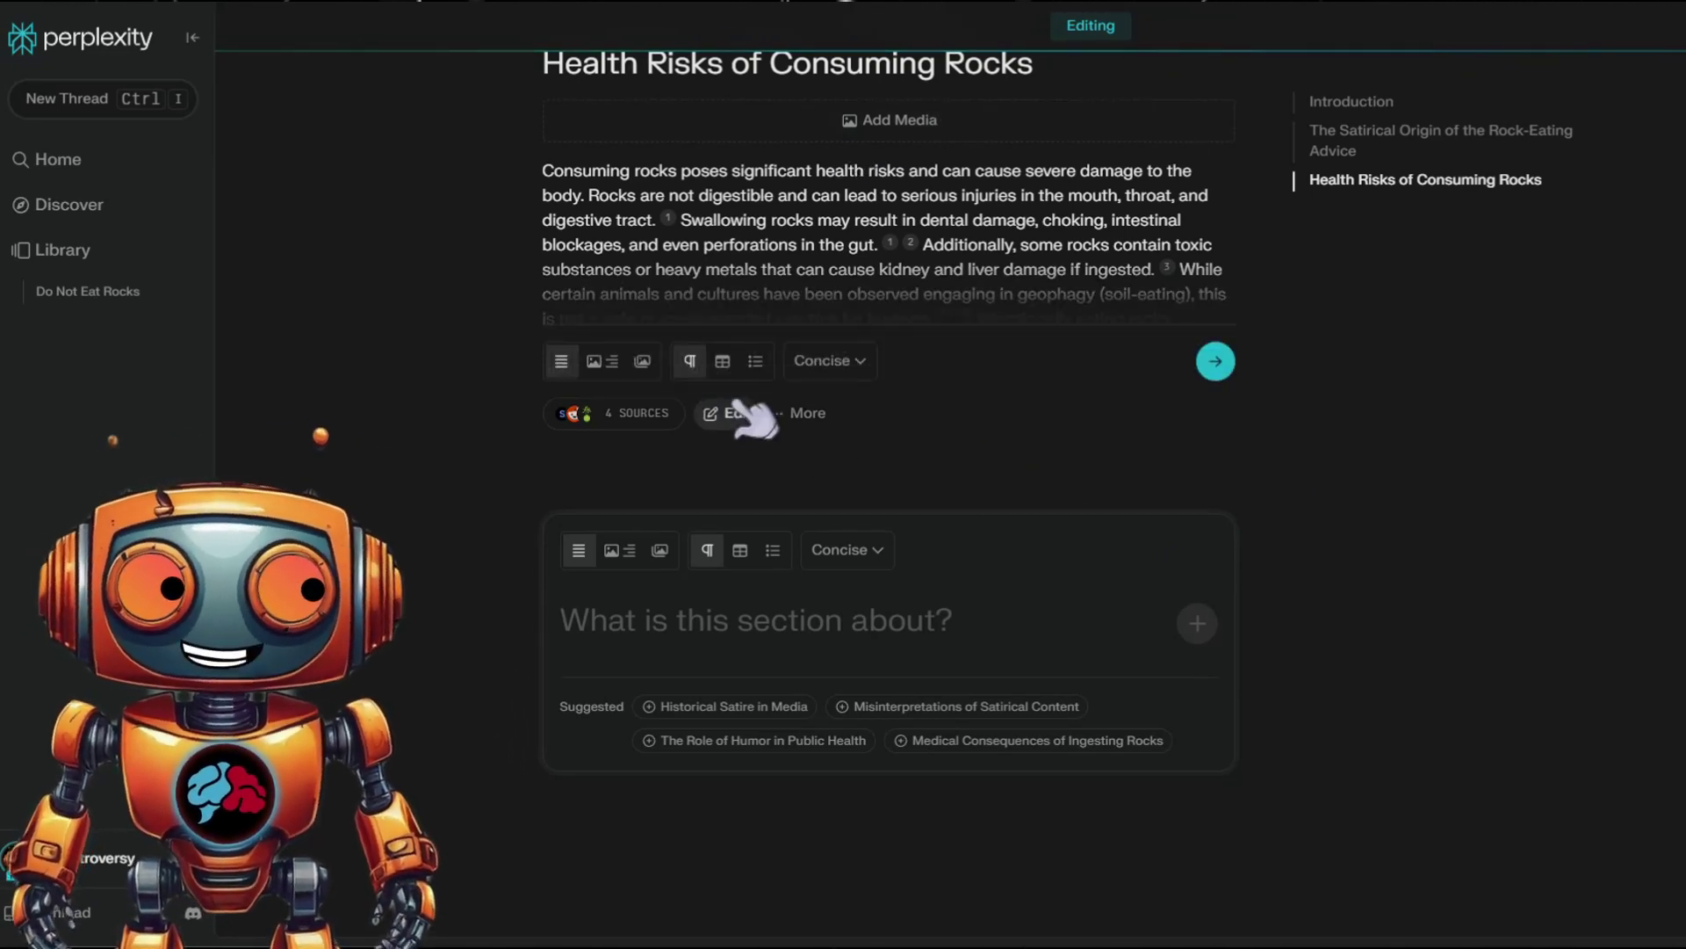
pyautogui.click(722, 361)
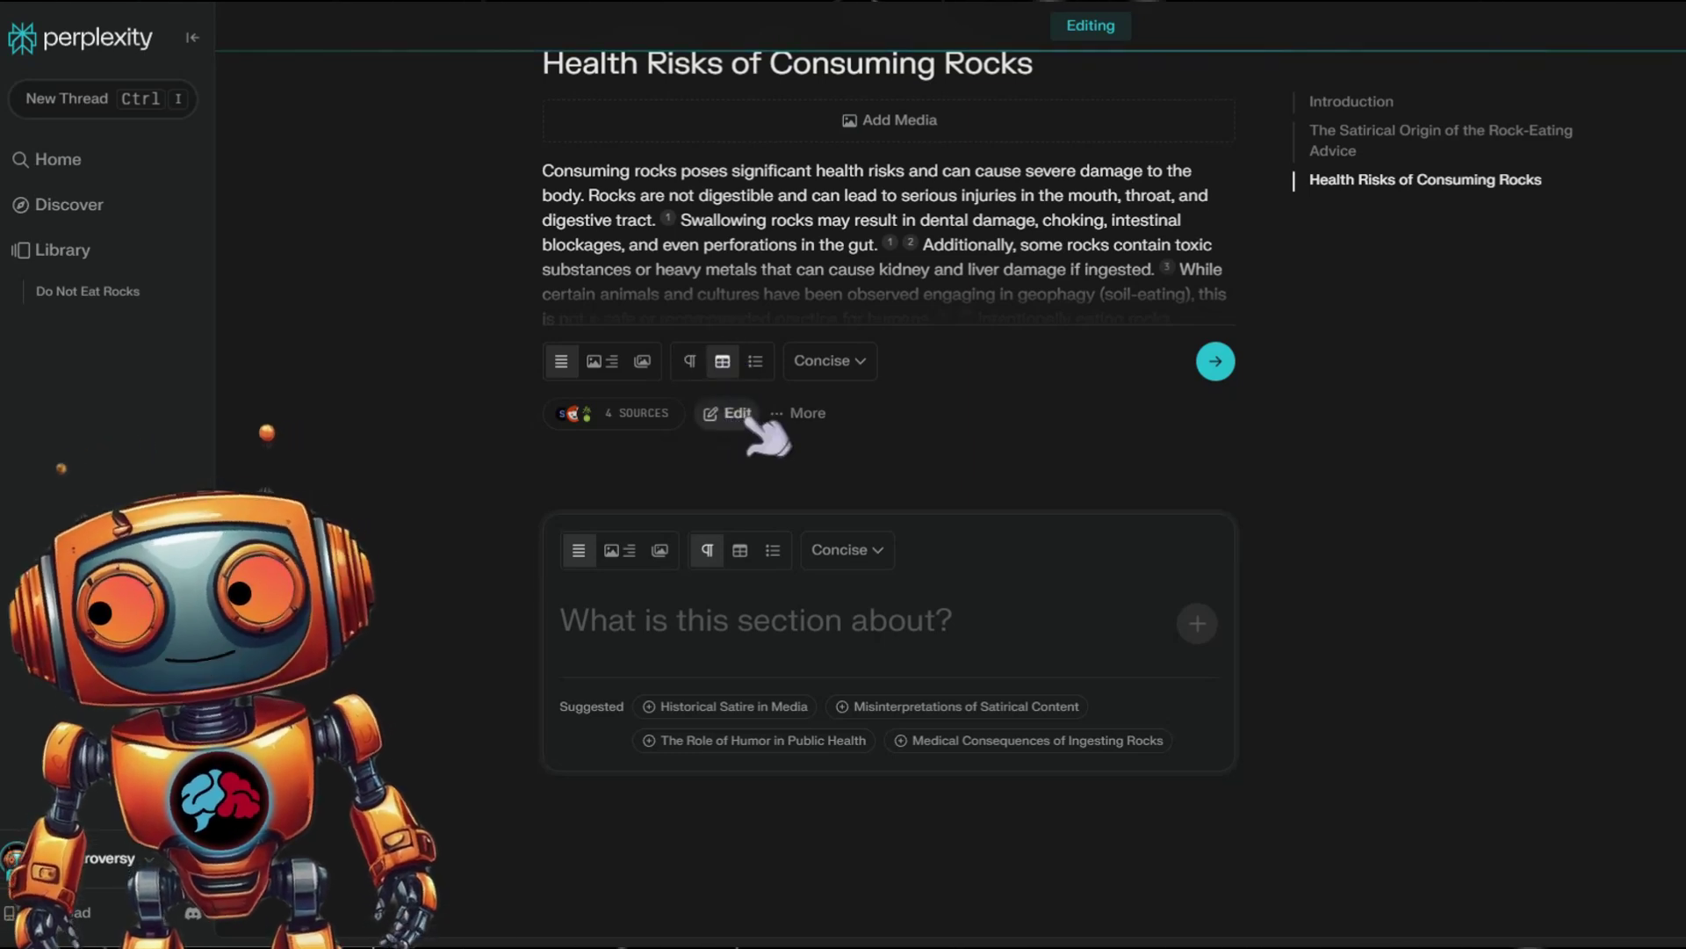
pyautogui.click(1215, 362)
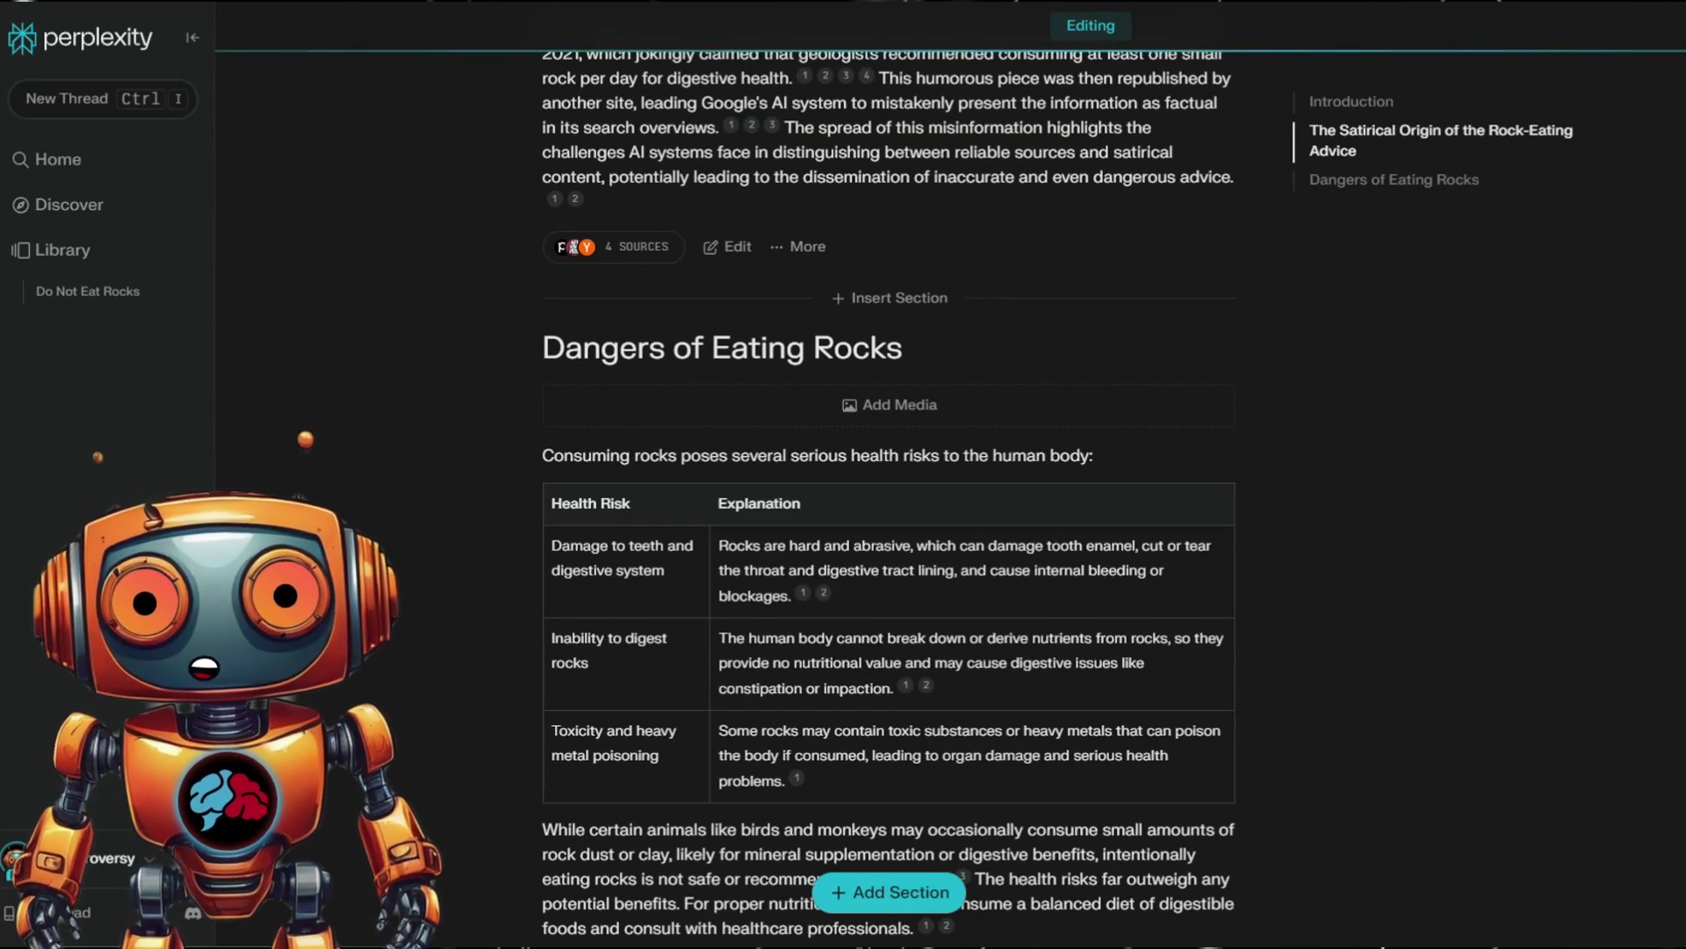
# Add the suggested 'Medical Consequences of Ingesting Rocks' section at the page end.
pyautogui.click(889, 891)
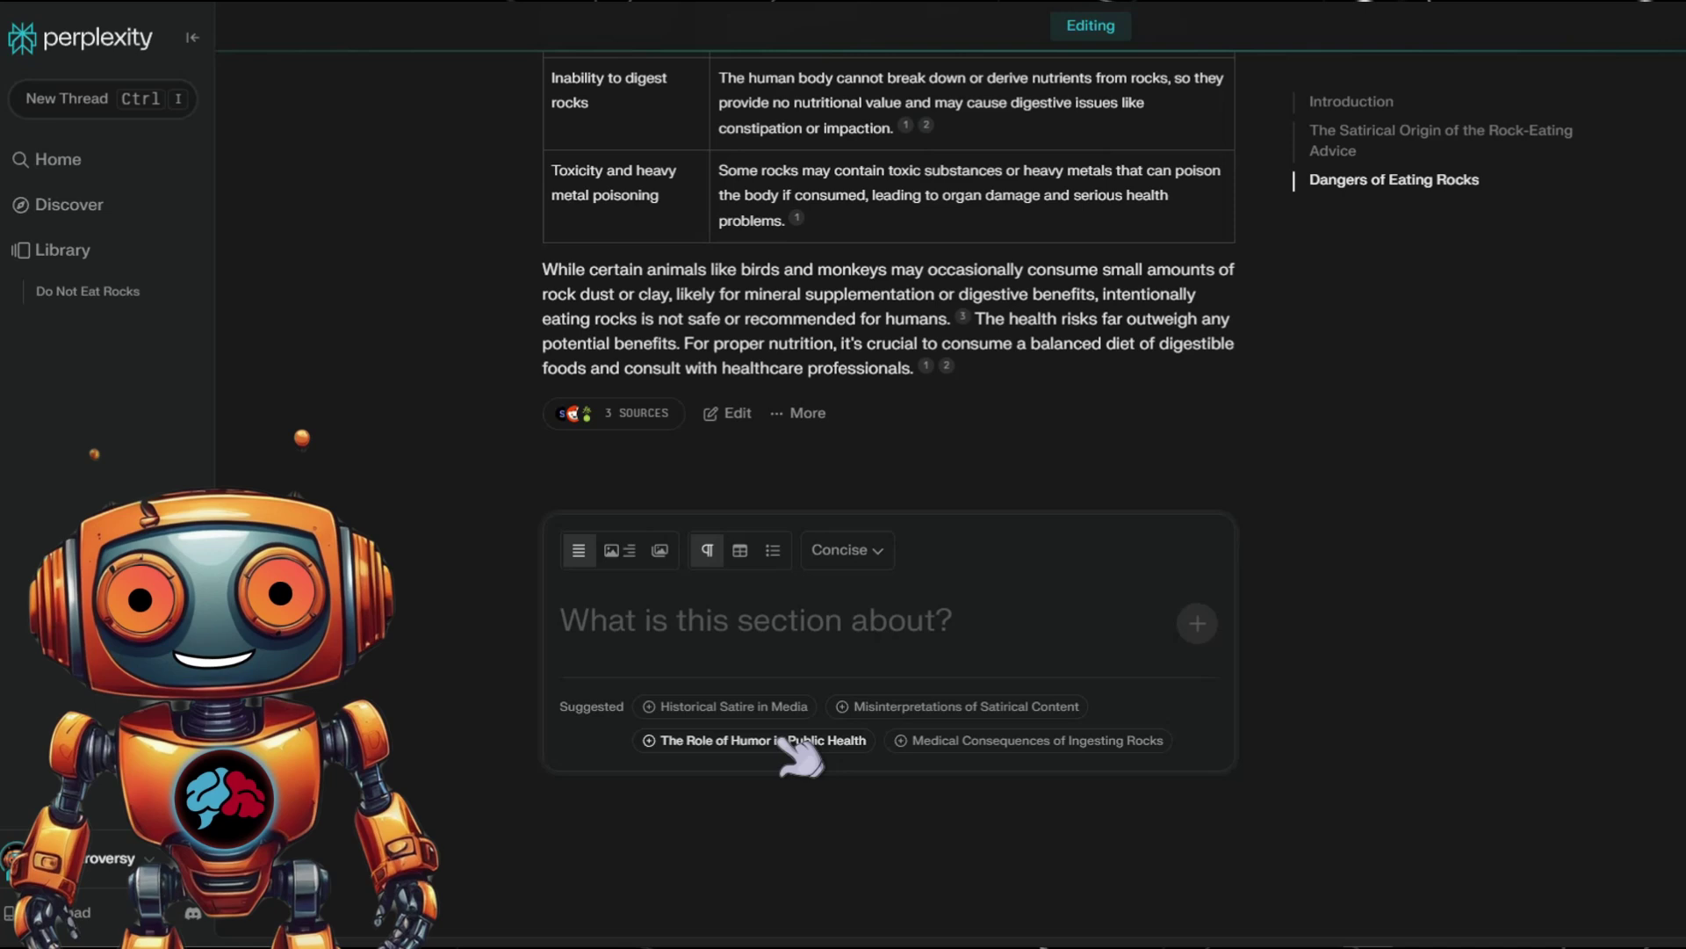
pyautogui.click(1006, 742)
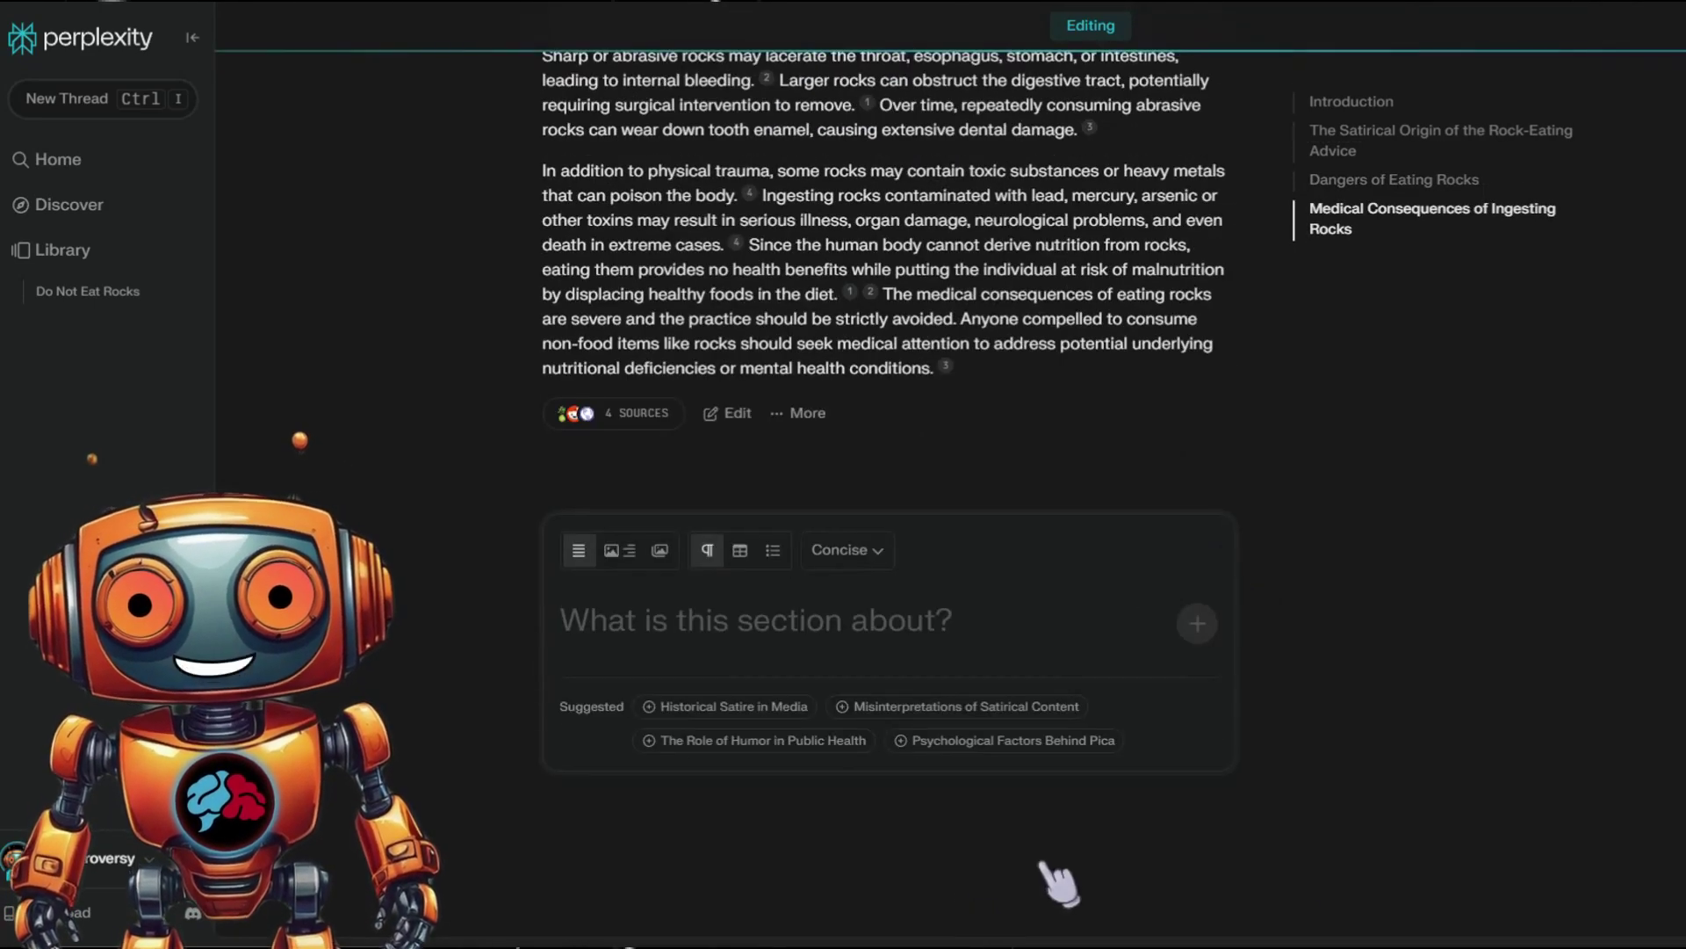
pyautogui.scroll(15, 1061, 667)
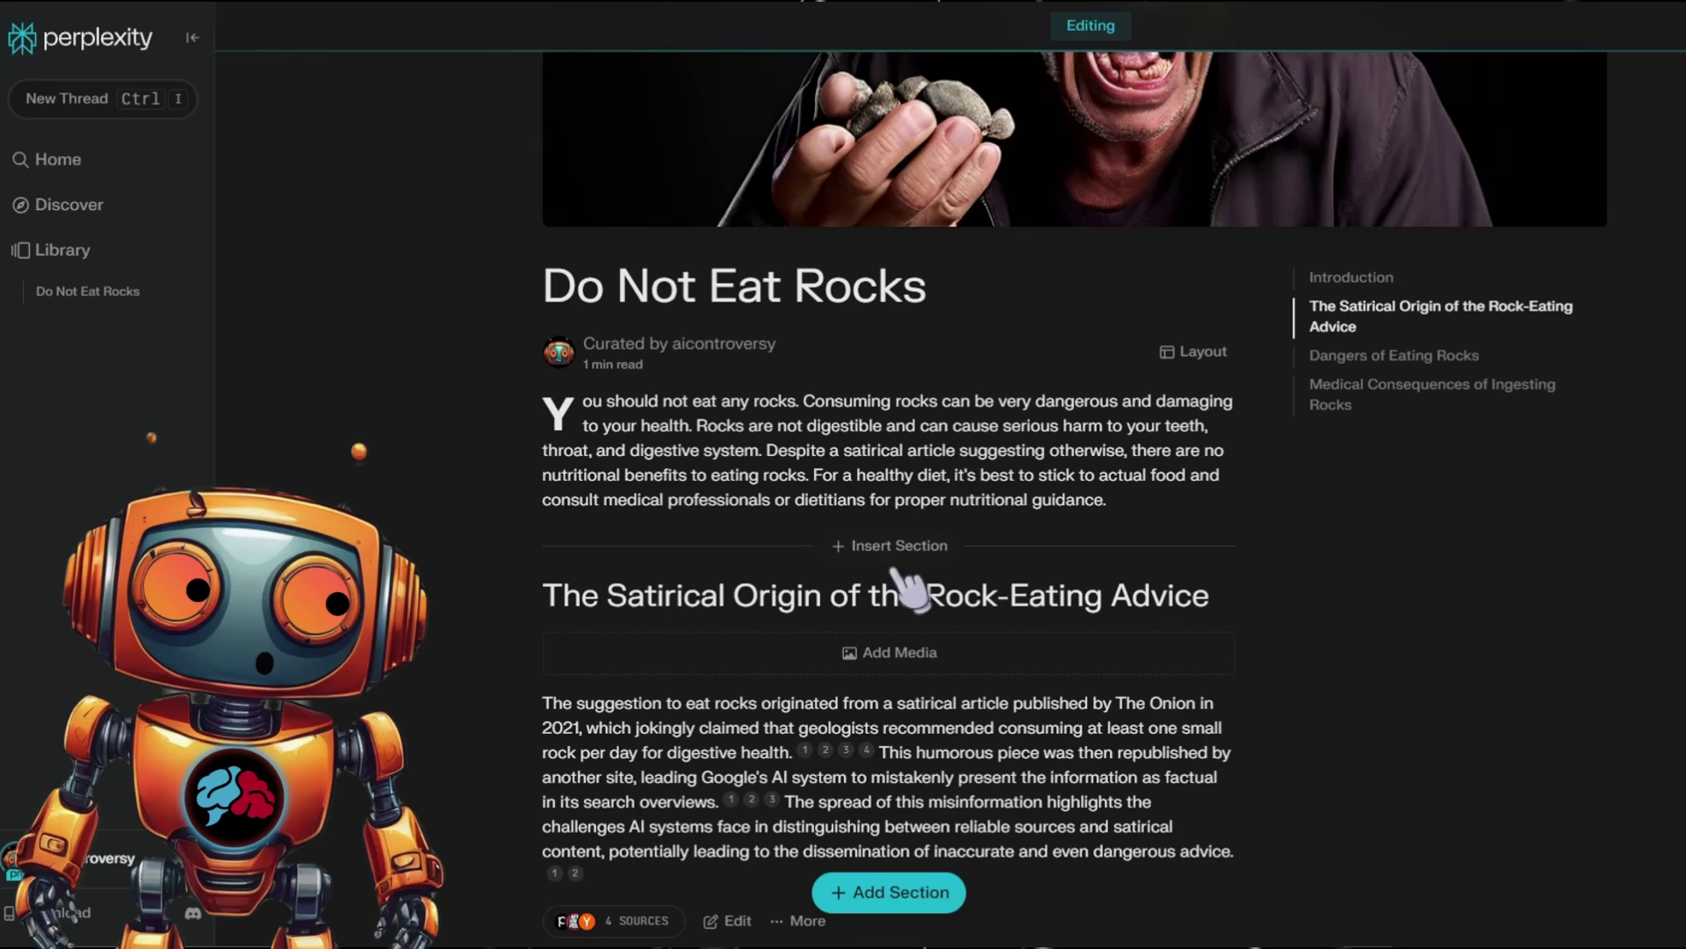
# Give the Satirical Origin section a generated Photograph-style image of a man holding rocks.
pyautogui.click(944, 353)
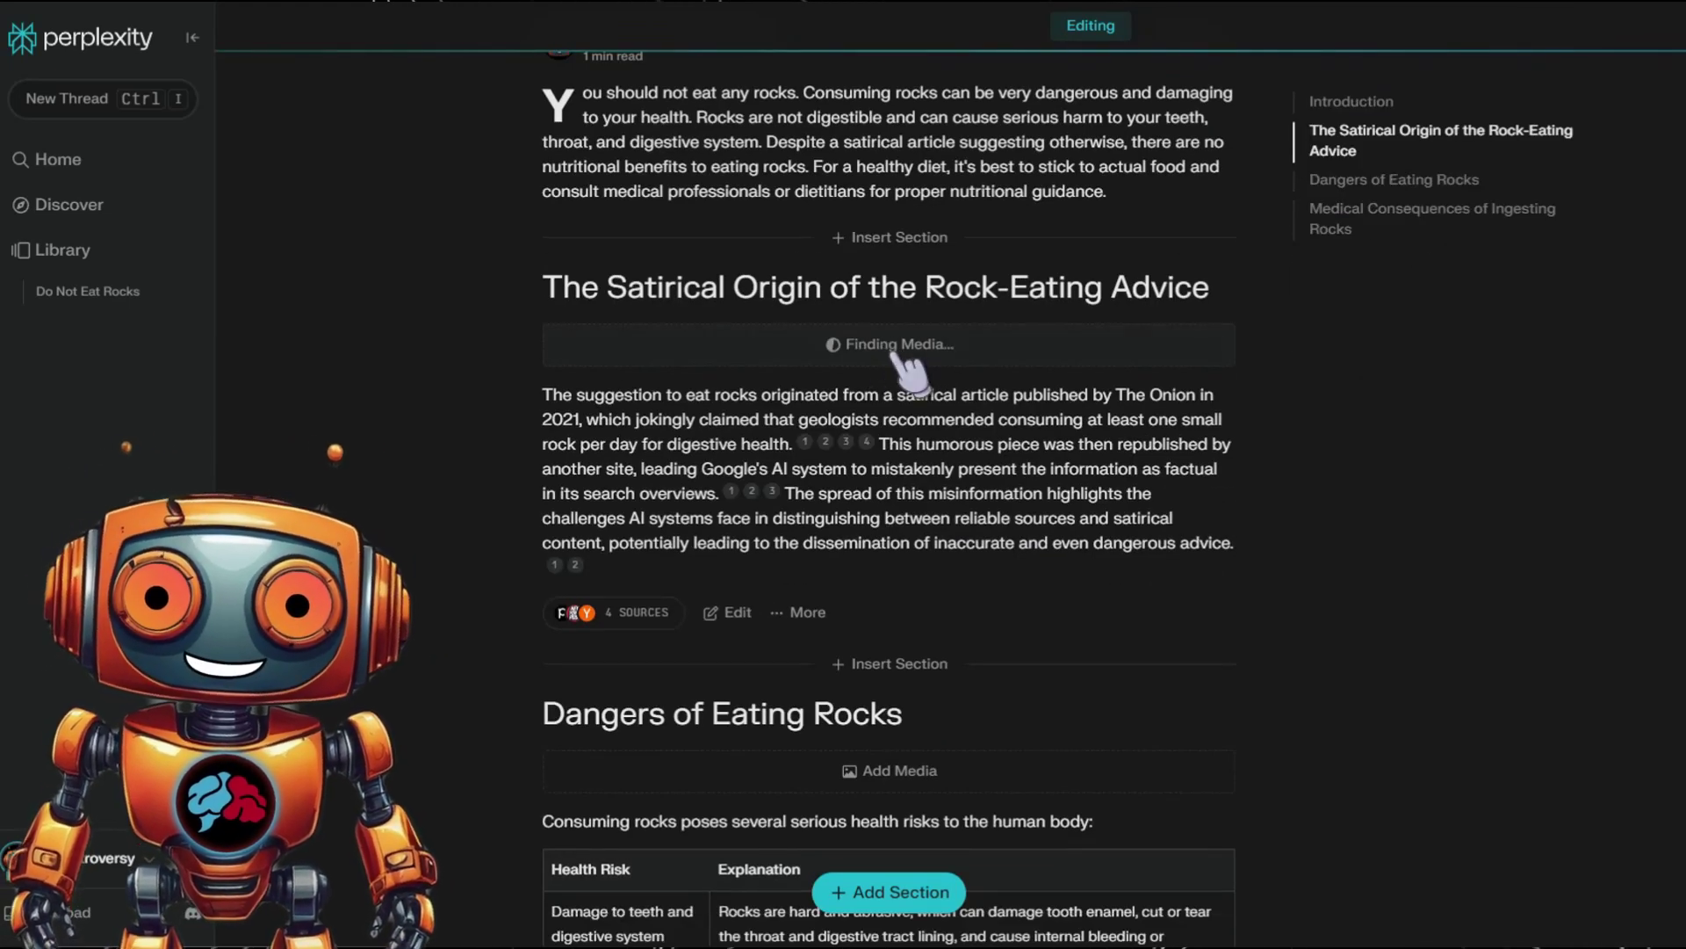
pyautogui.click(1135, 356)
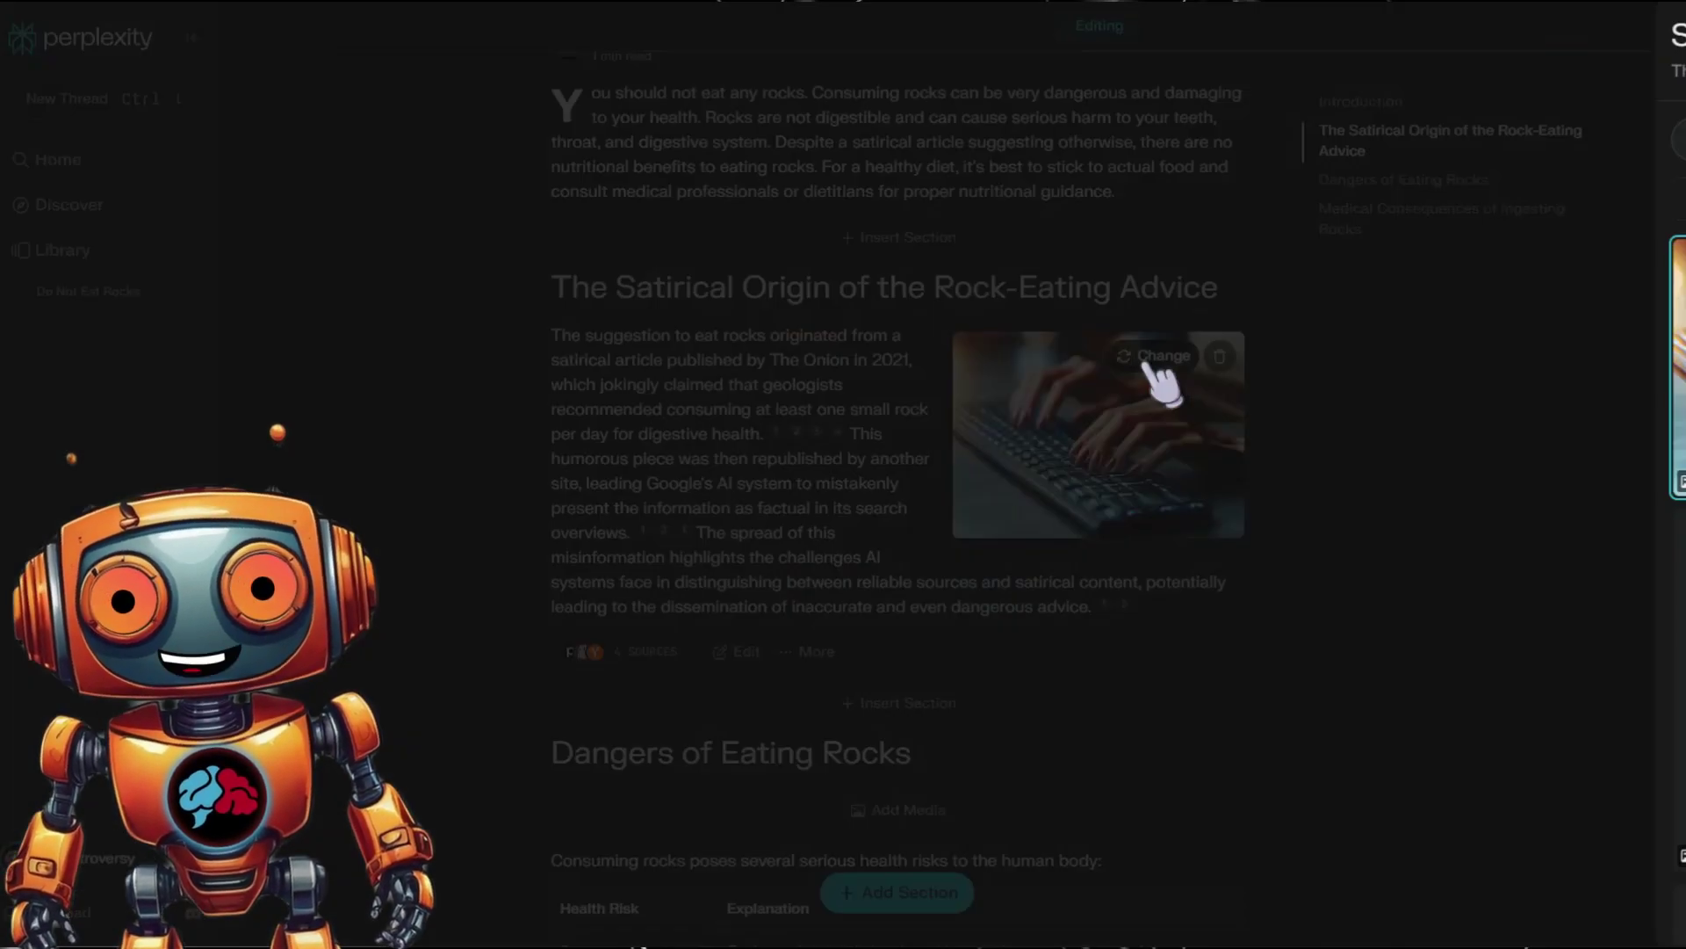
pyautogui.click(1352, 204)
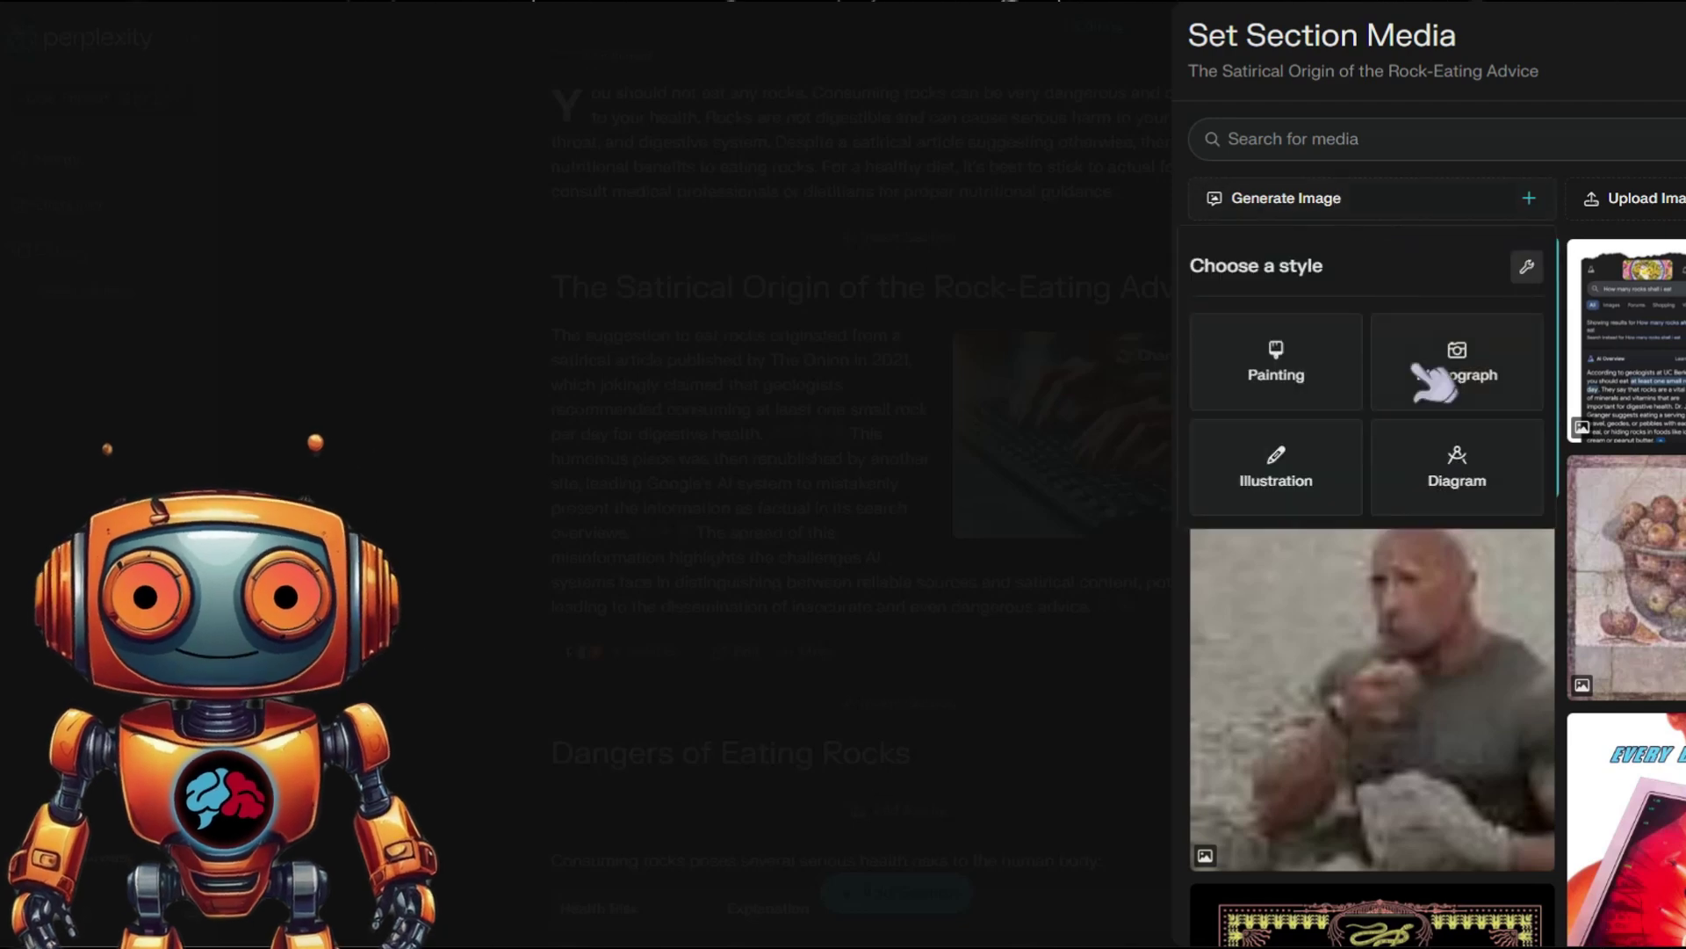
pyautogui.click(1480, 386)
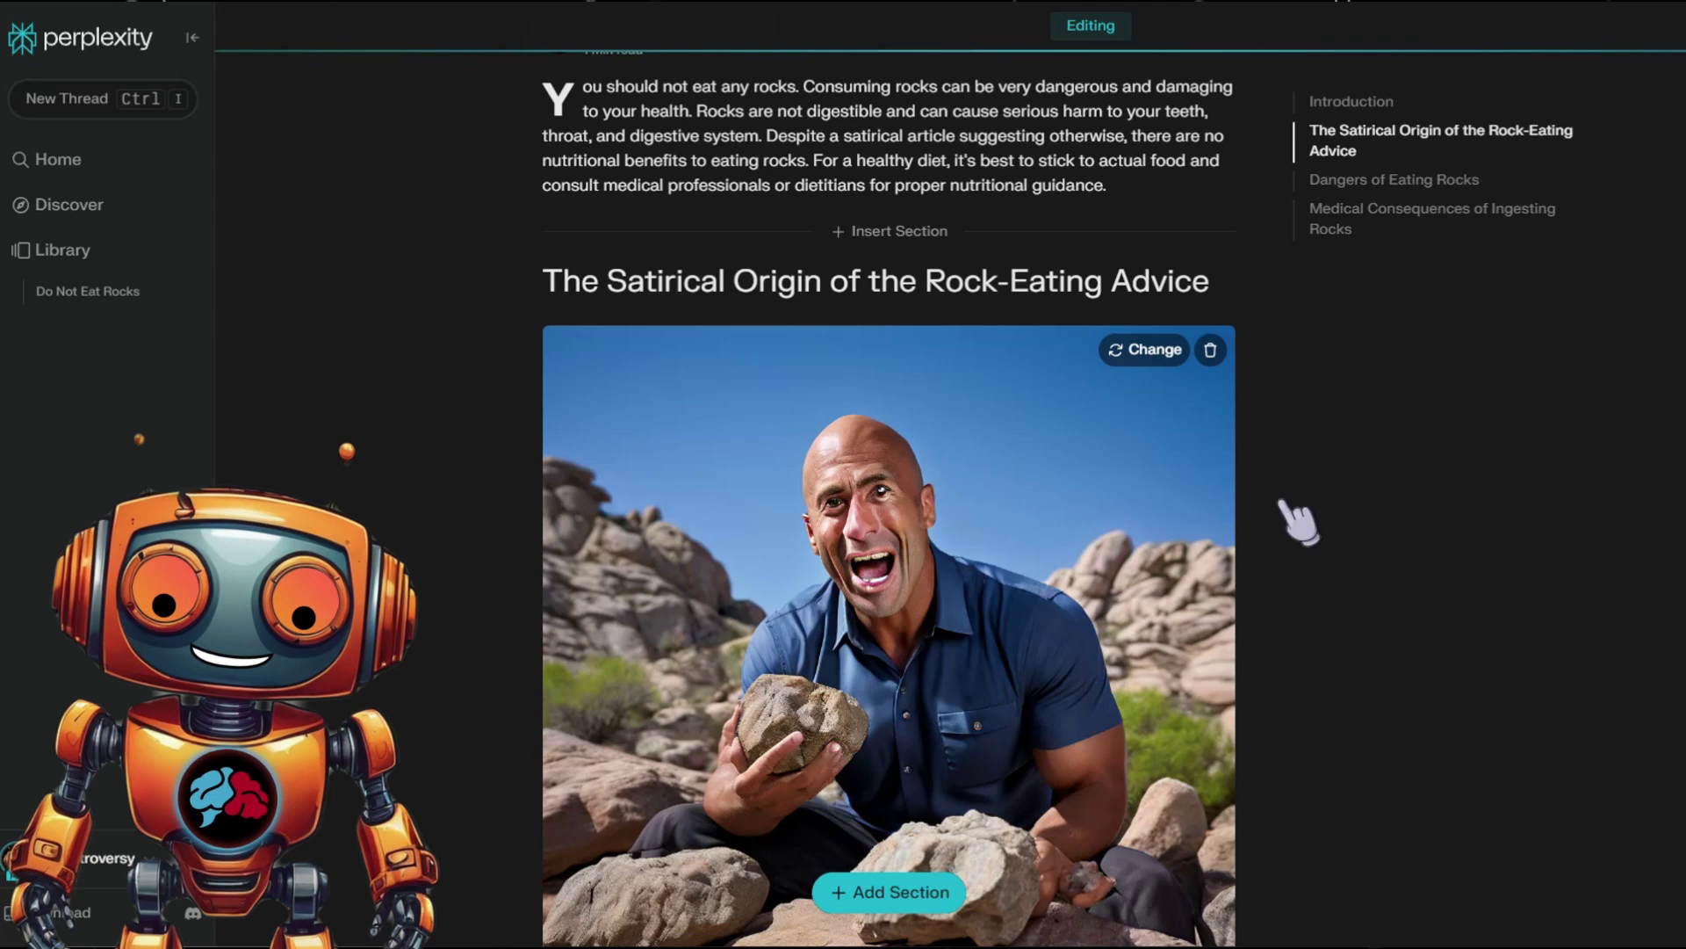
pyautogui.scroll(-2, 1263, 527)
pyautogui.scroll(-5, 1045, 663)
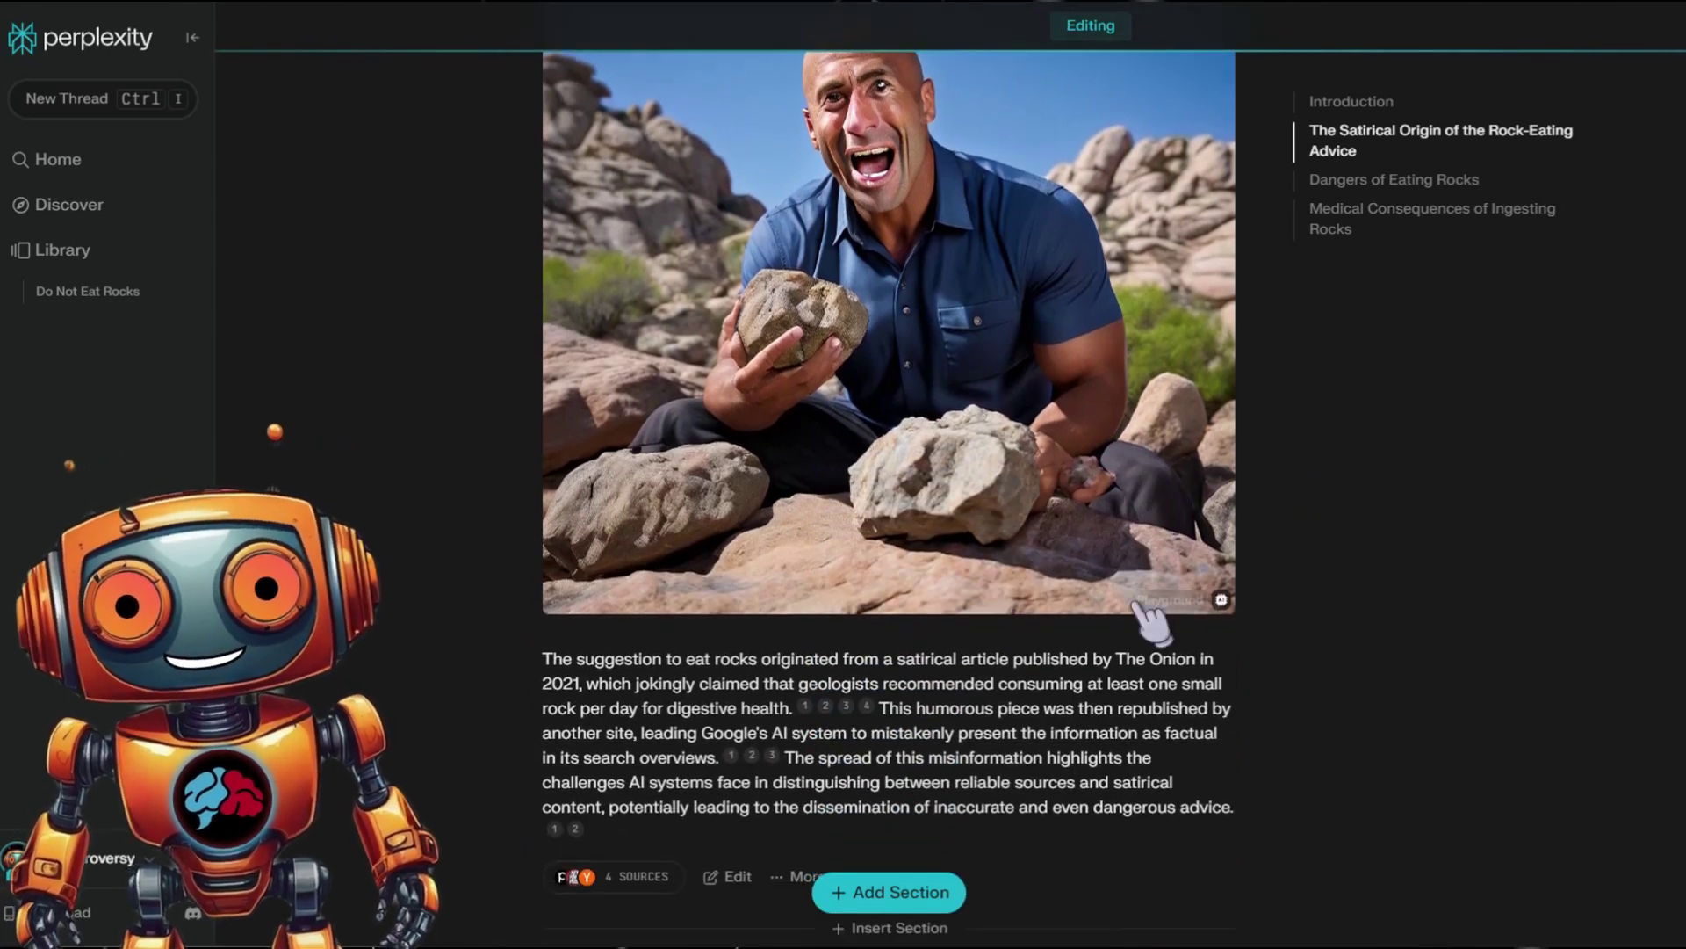
pyautogui.scroll(5, 1146, 581)
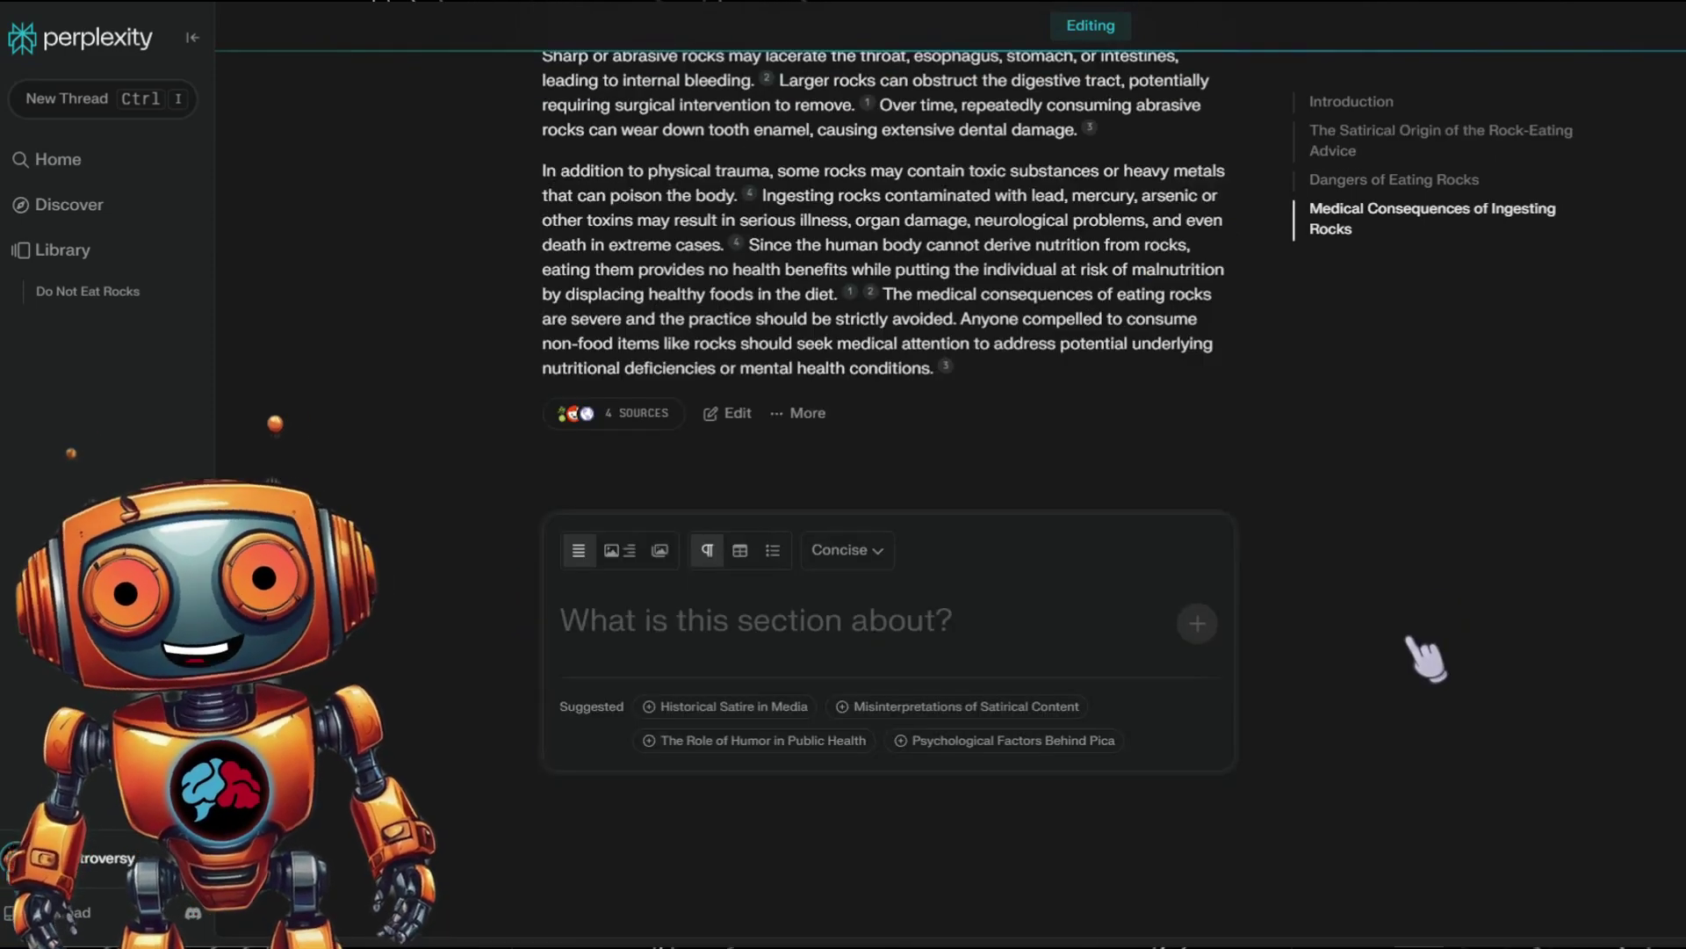
pyautogui.scroll(10, 1388, 654)
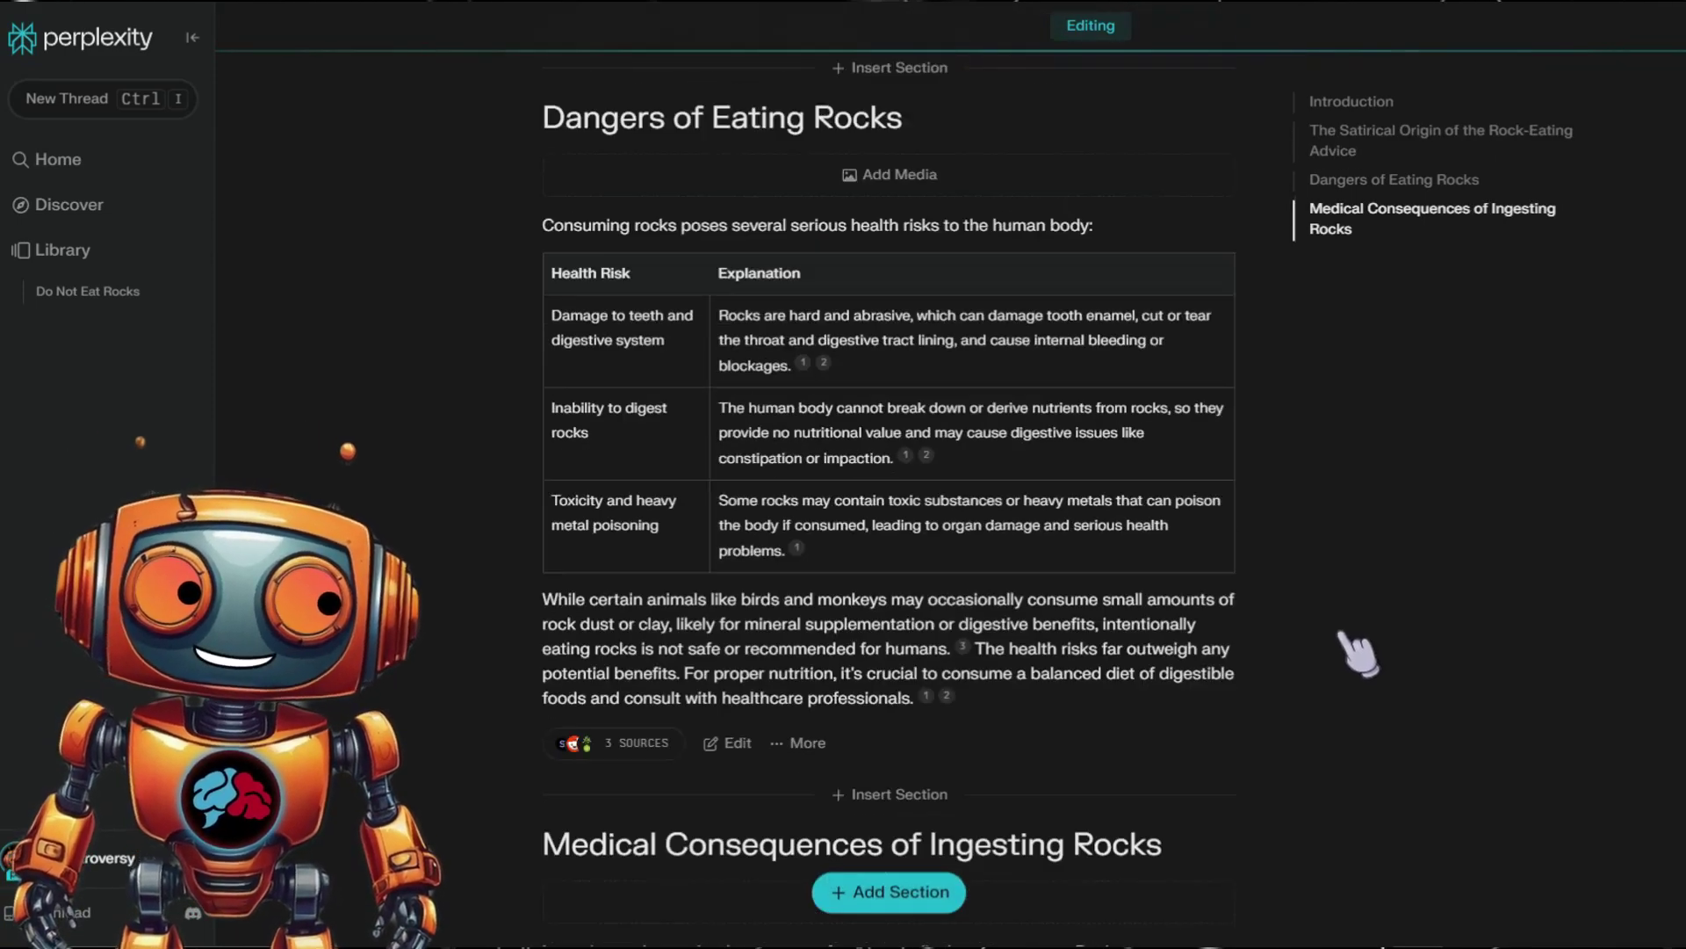
pyautogui.scroll(10, 1330, 640)
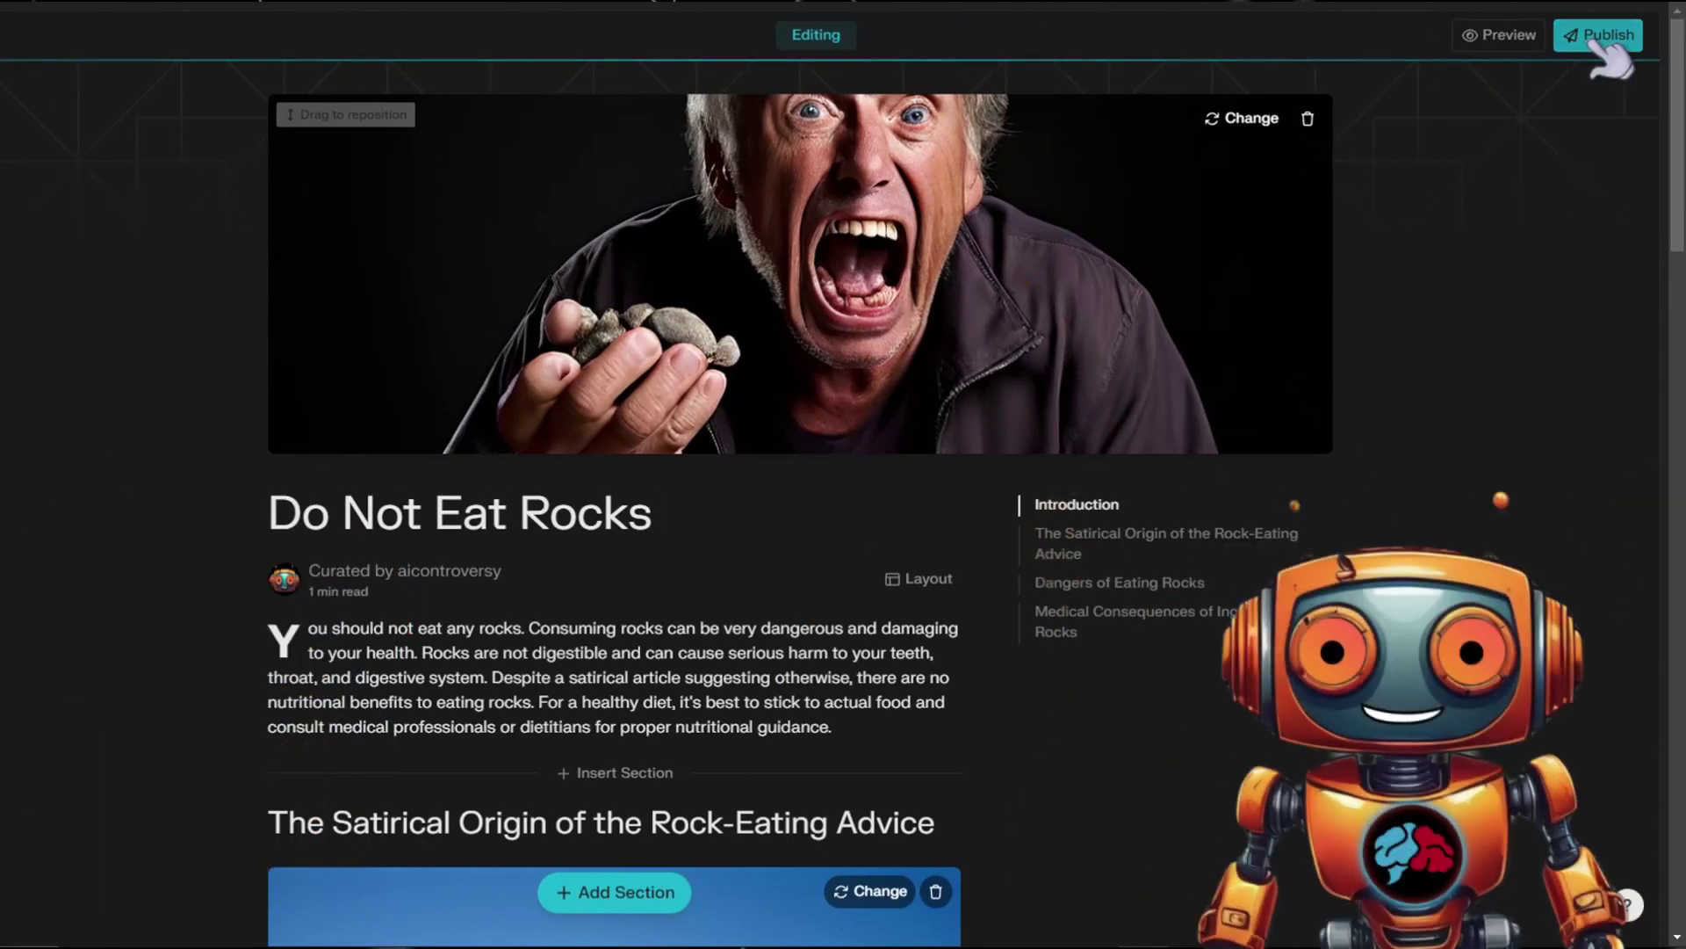
# Publish the 'Do Not Eat Rocks' page, copy its share link, and review the finished sections.
pyautogui.click(1607, 36)
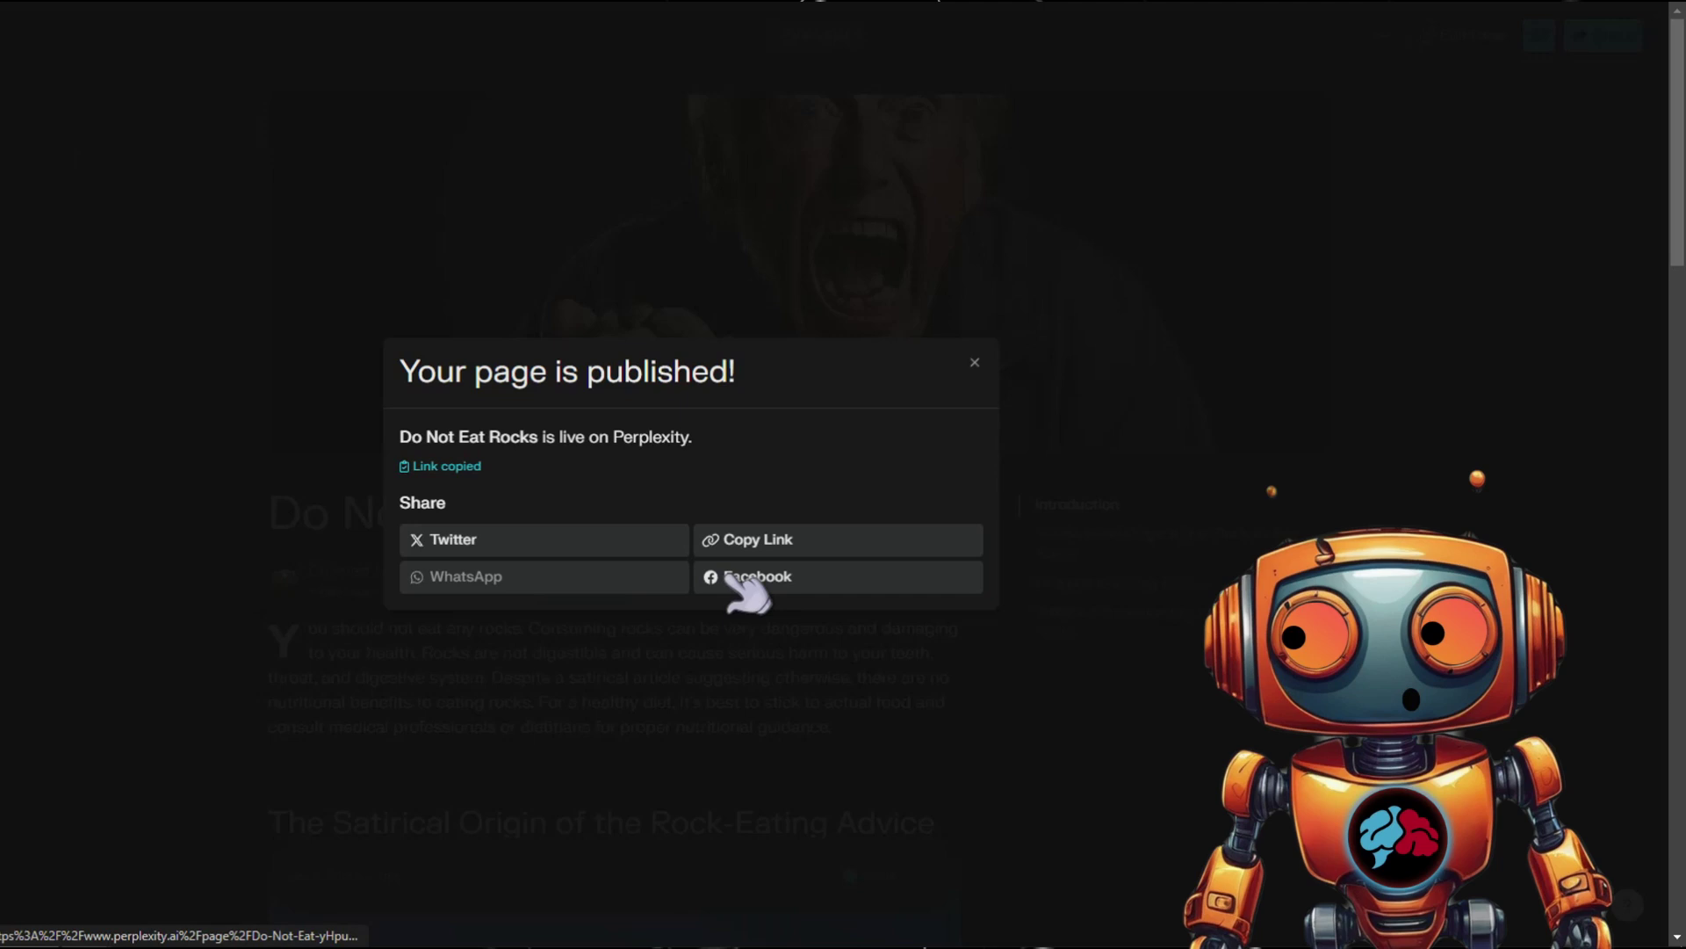
pyautogui.click(762, 540)
pyautogui.click(1008, 463)
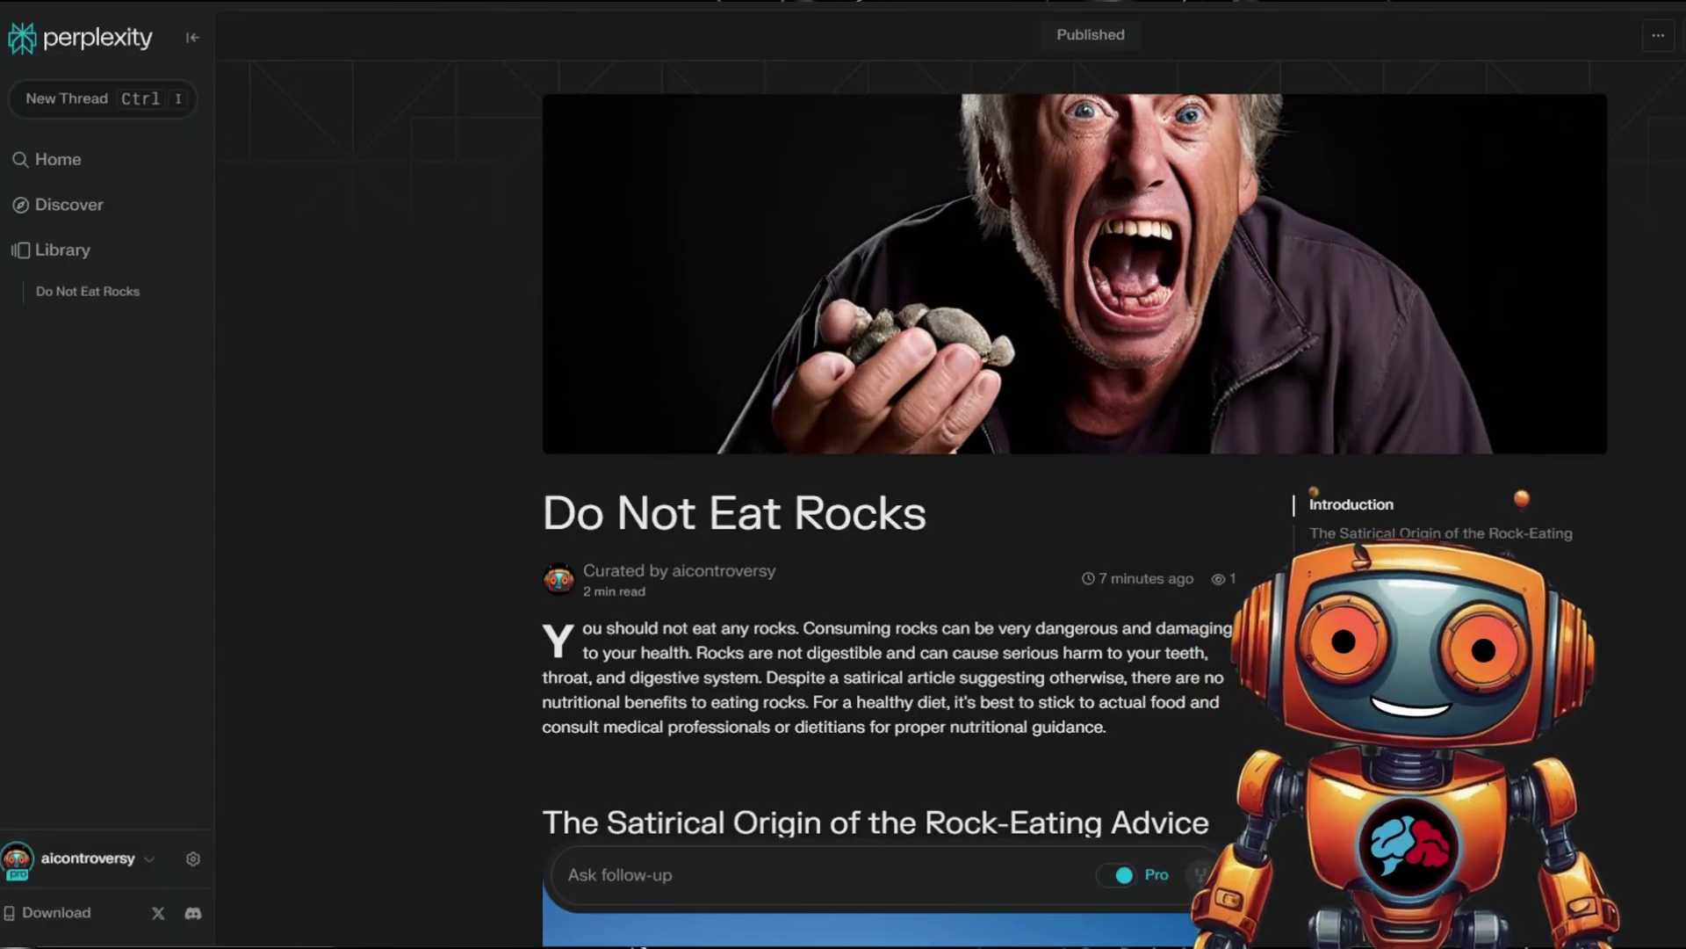
pyautogui.scroll(-12, 949, 557)
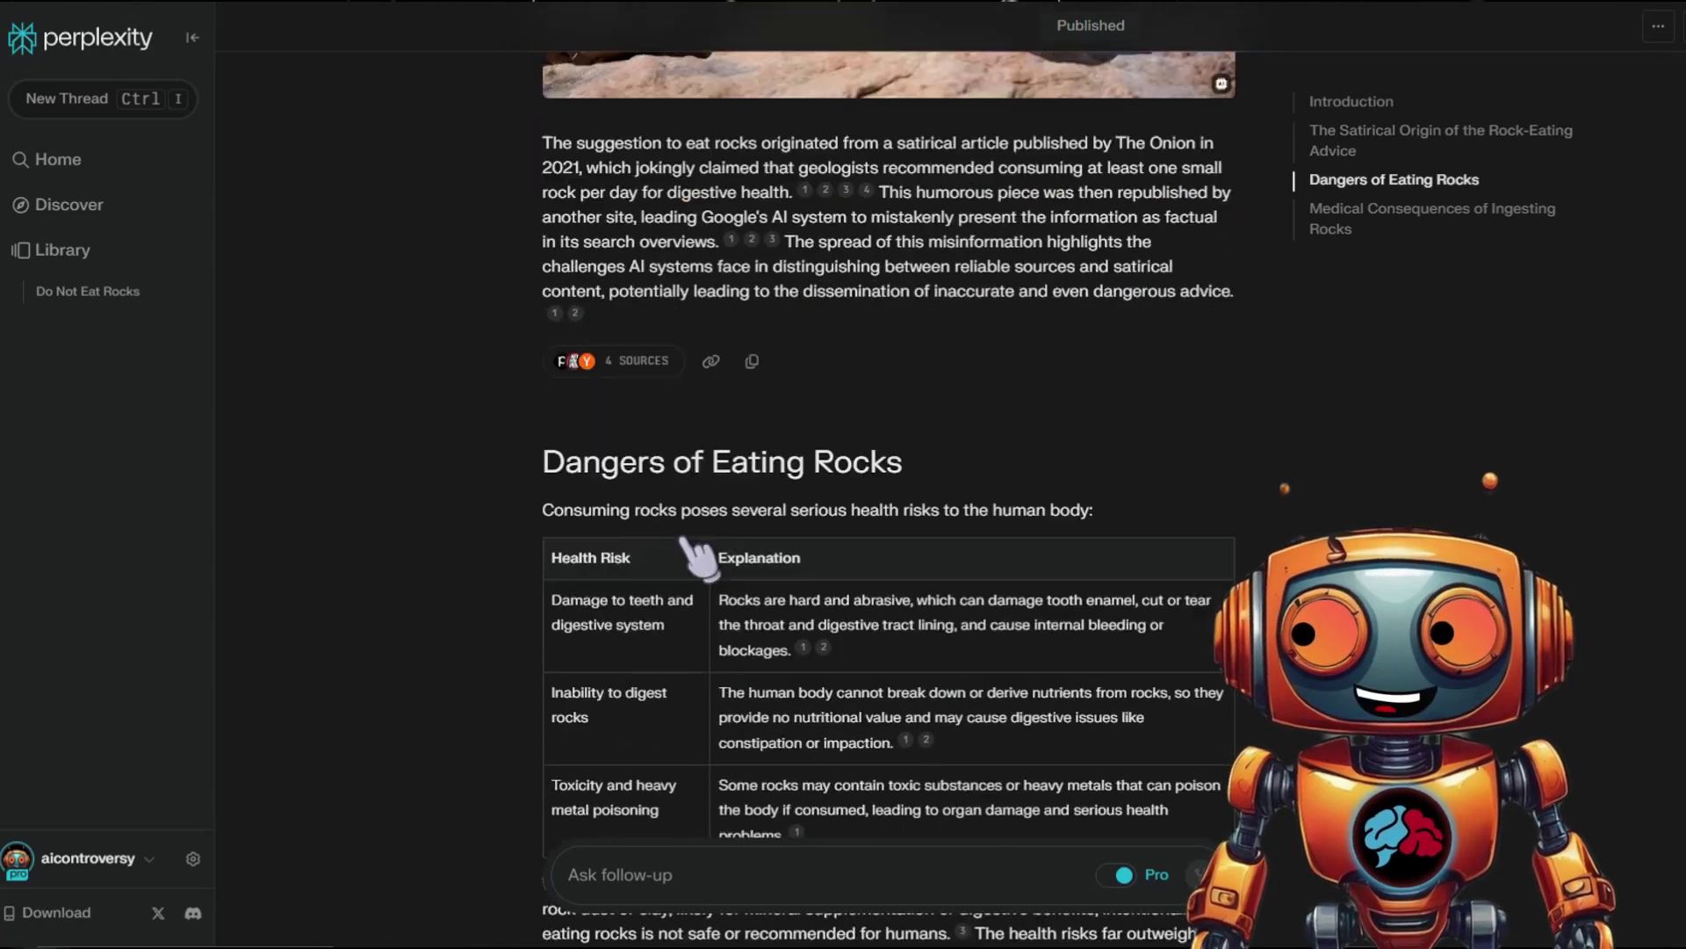
pyautogui.scroll(-14, 698, 555)
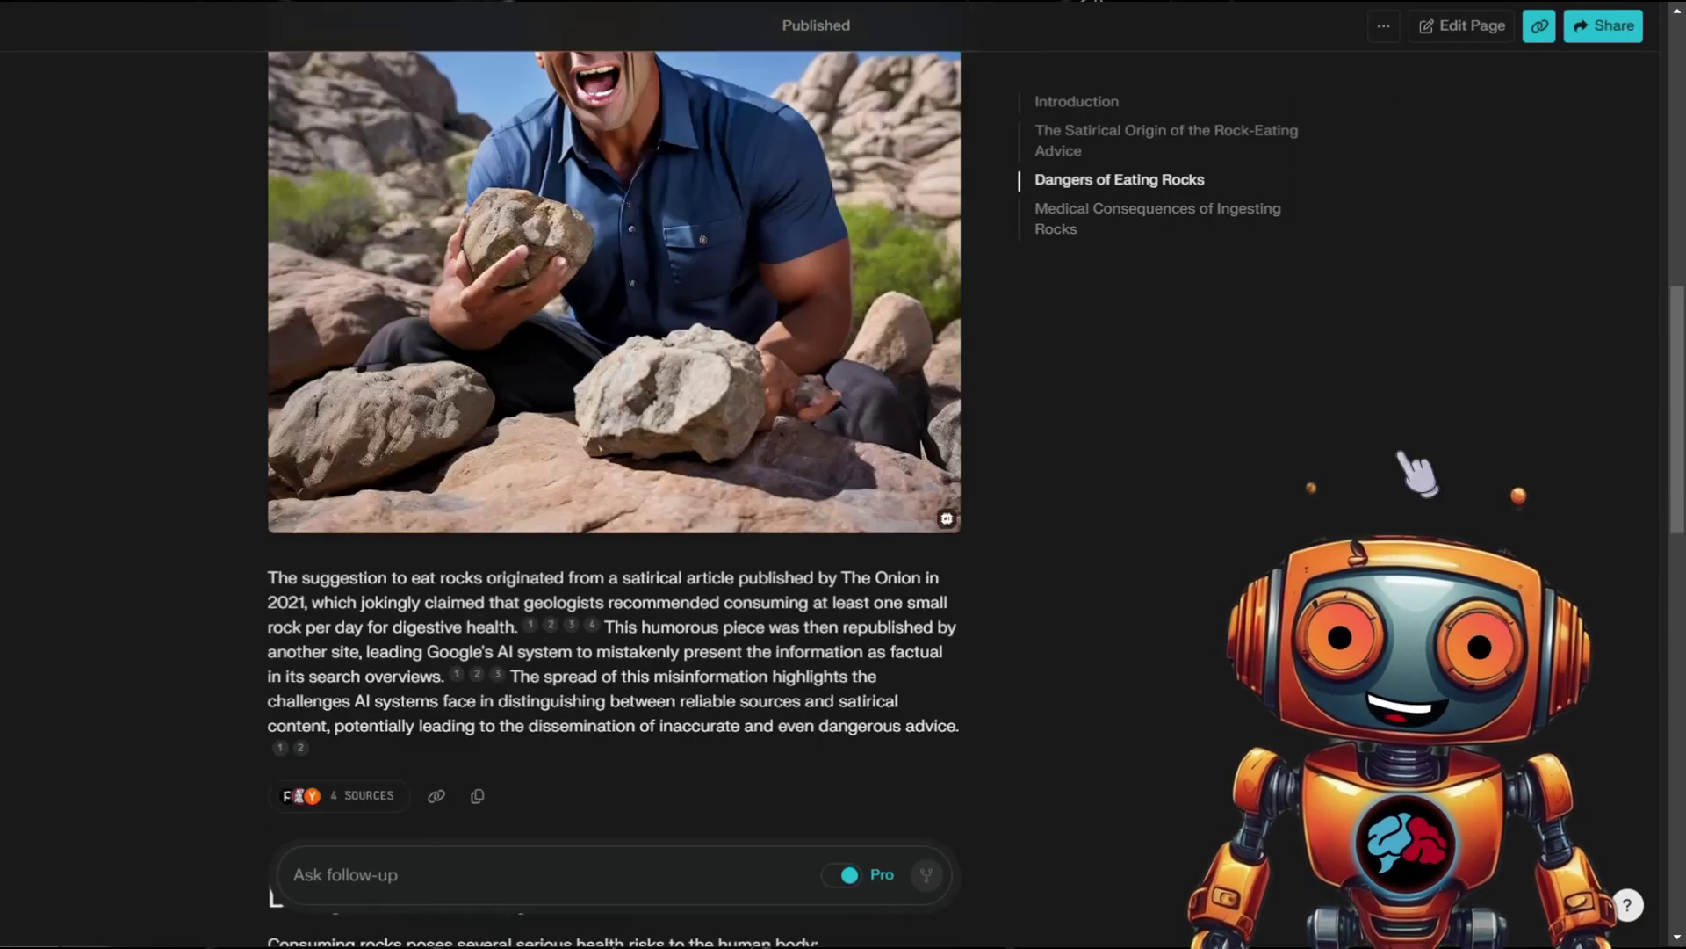
# Add a final section from the prompt 'What are the long-term effects of consuming rock dust'.
pyautogui.click(1465, 26)
pyautogui.scroll(-10, 1039, 693)
pyautogui.click(406, 617)
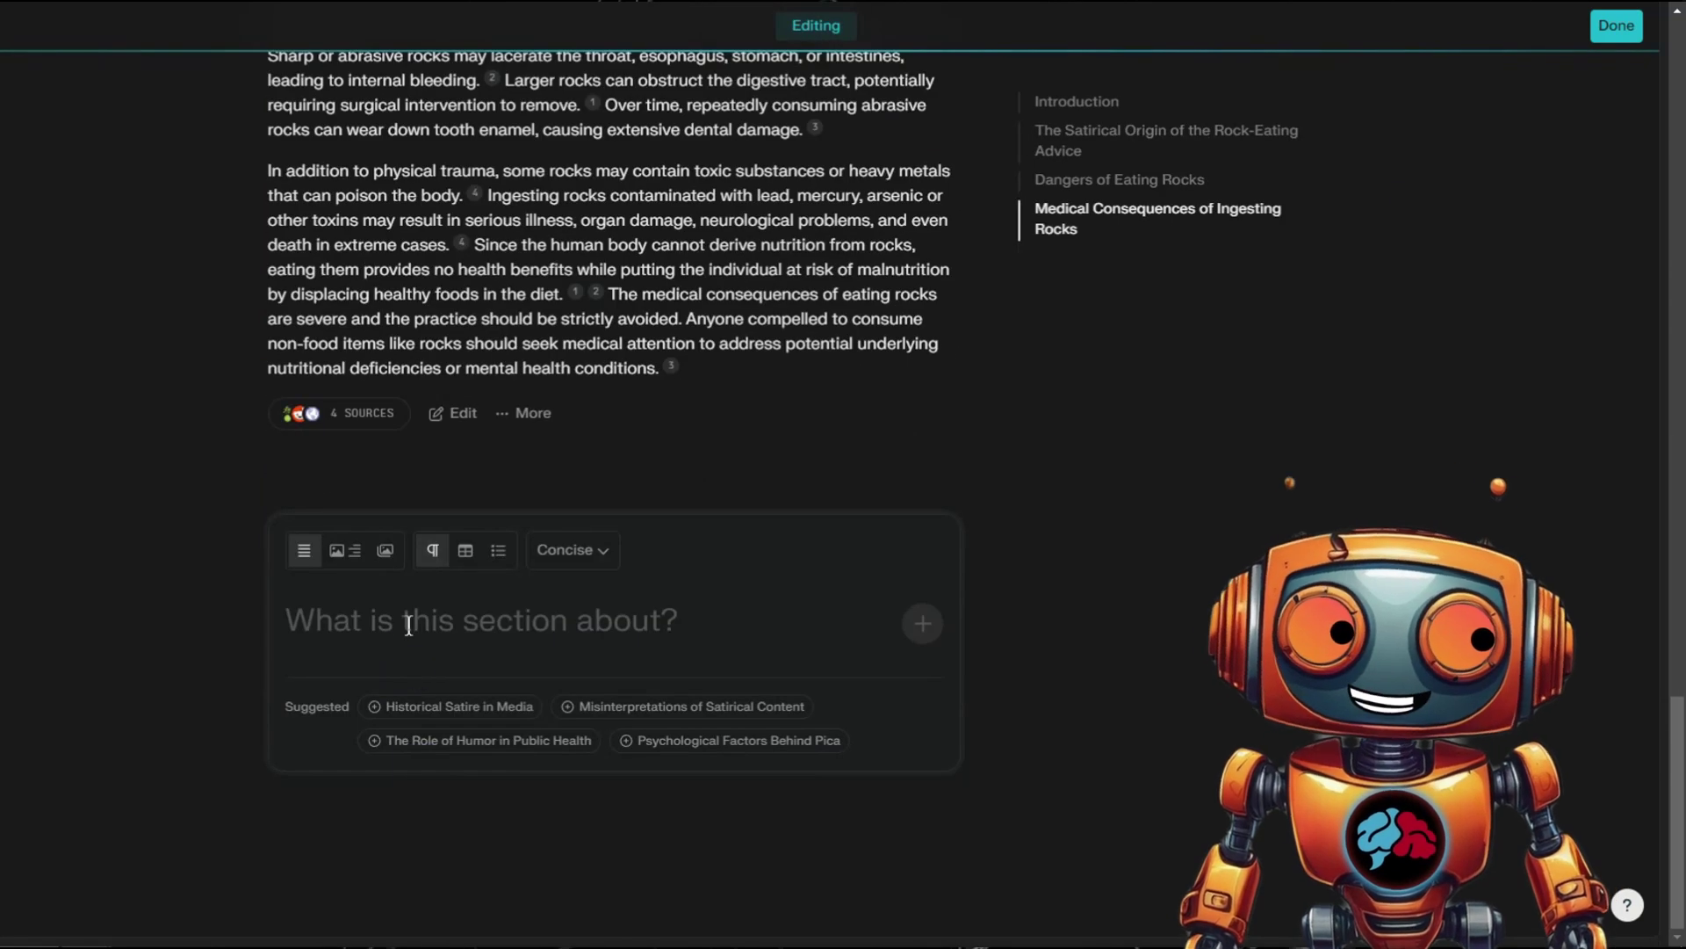
pyautogui.write('What are the long-term effects of consuming rock dust')
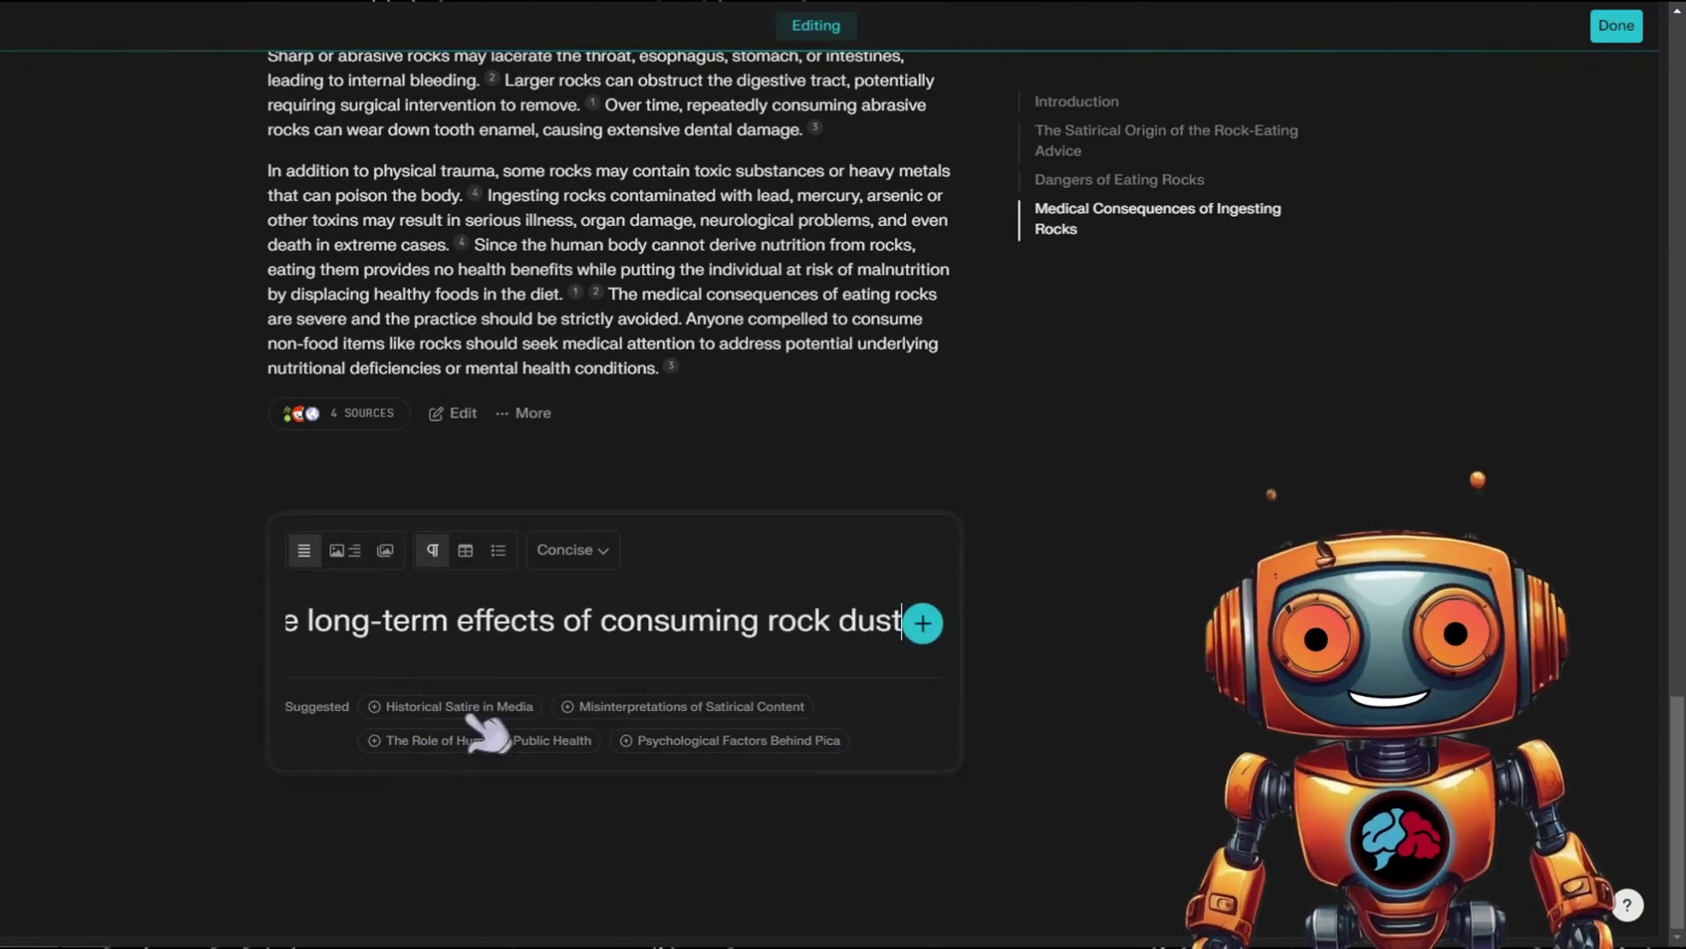
pyautogui.click(922, 623)
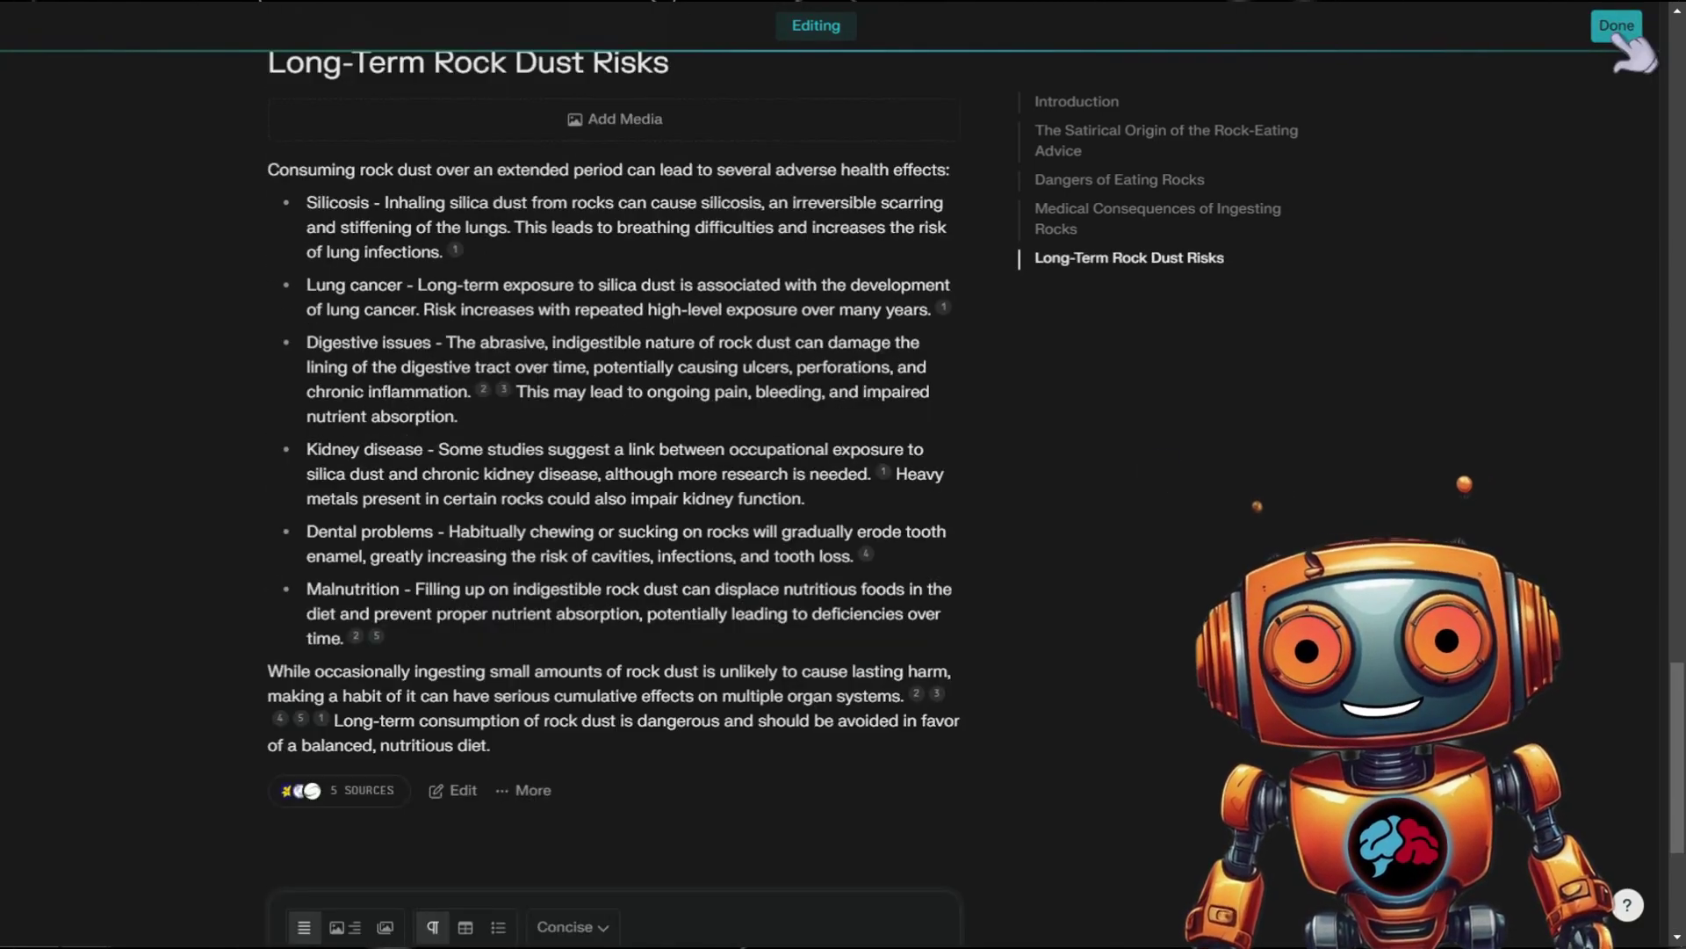
# Republish the page and check the new Long-Term Rock Dust Risks section.
pyautogui.click(1616, 26)
pyautogui.scroll(20, 817, 650)
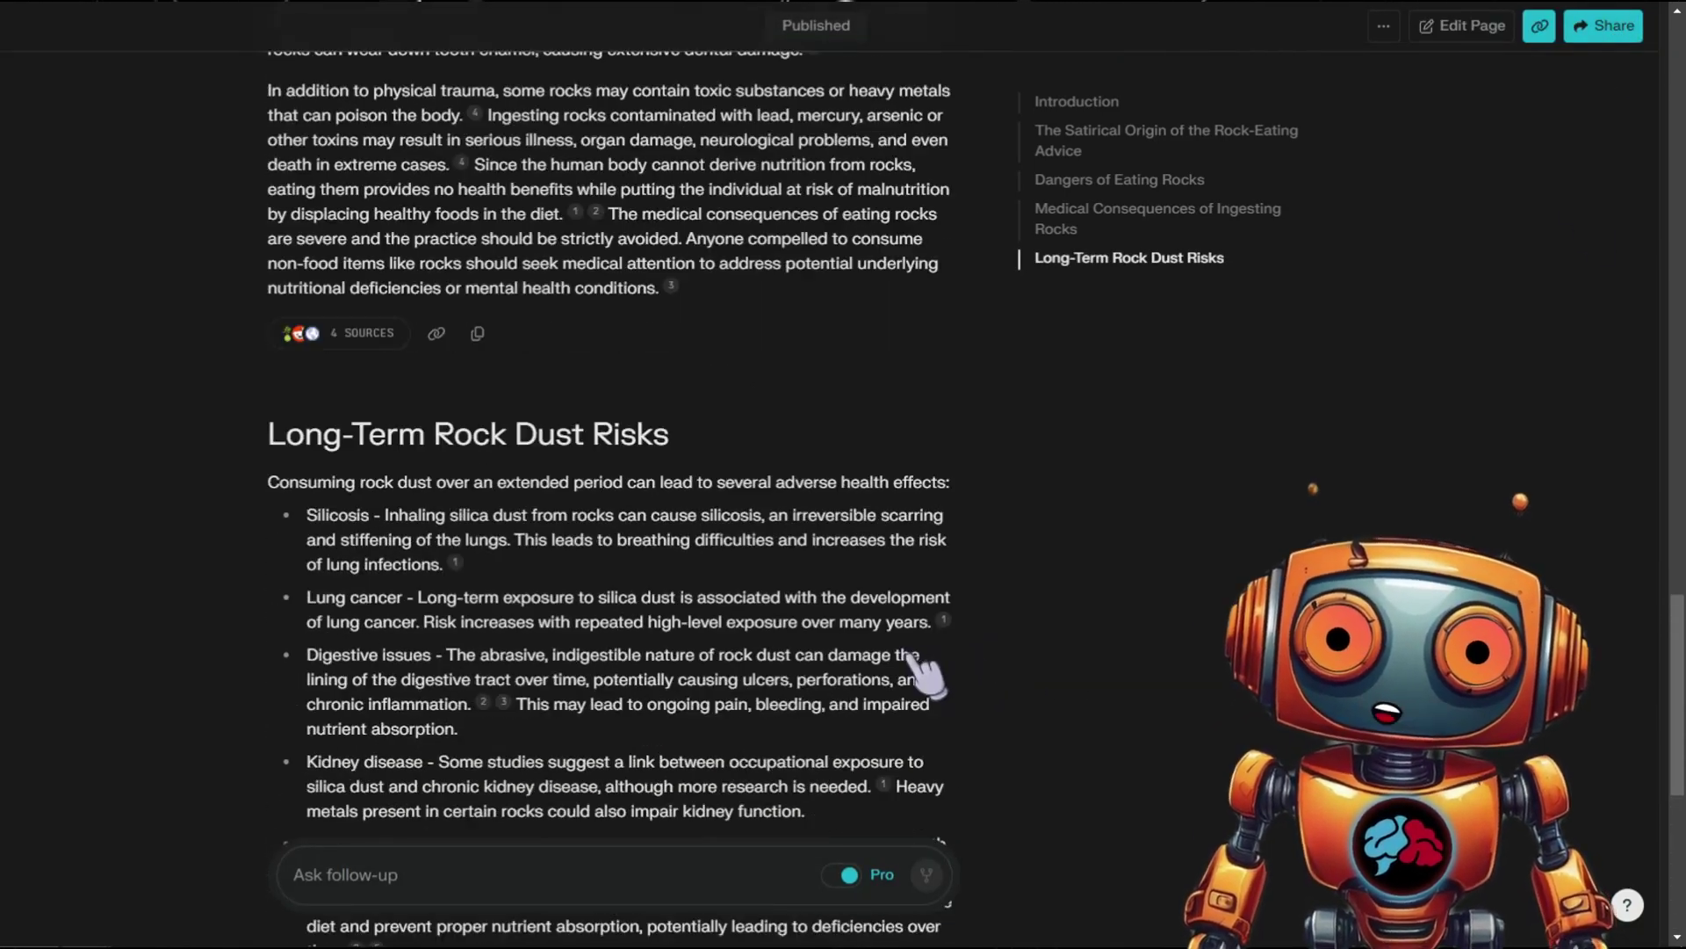
pyautogui.scroll(-20, 830, 623)
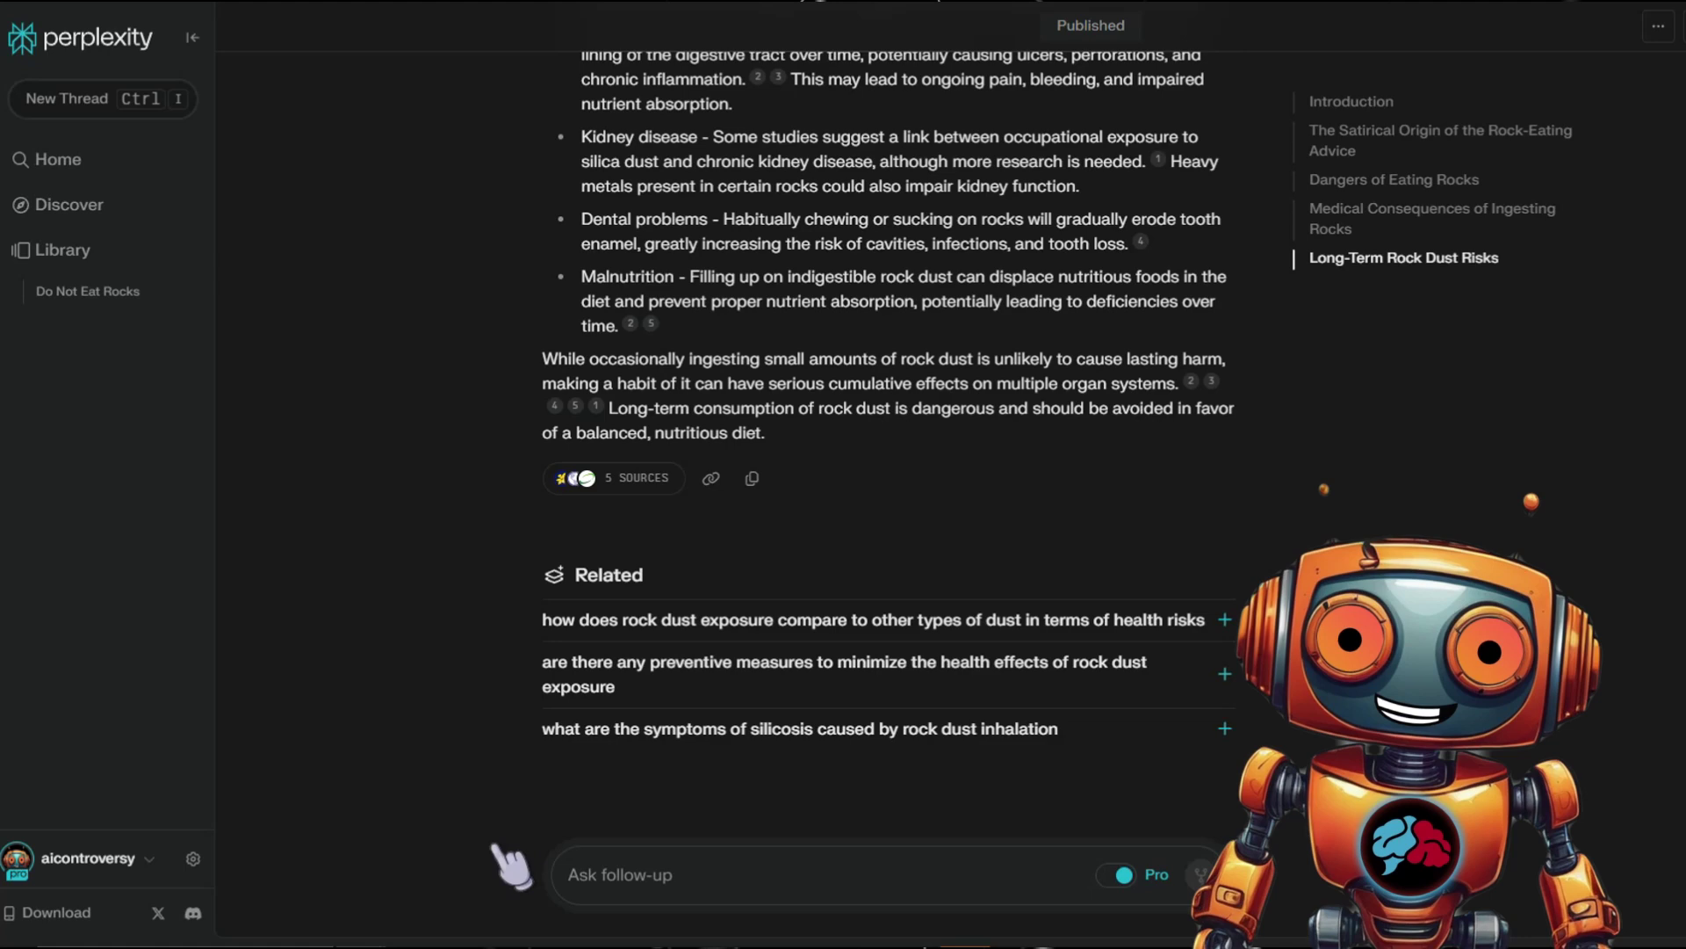
# View the page in a Chrome incognito window and ask its first Related question as a follow-up.
pyautogui.rightClick(320, 944)
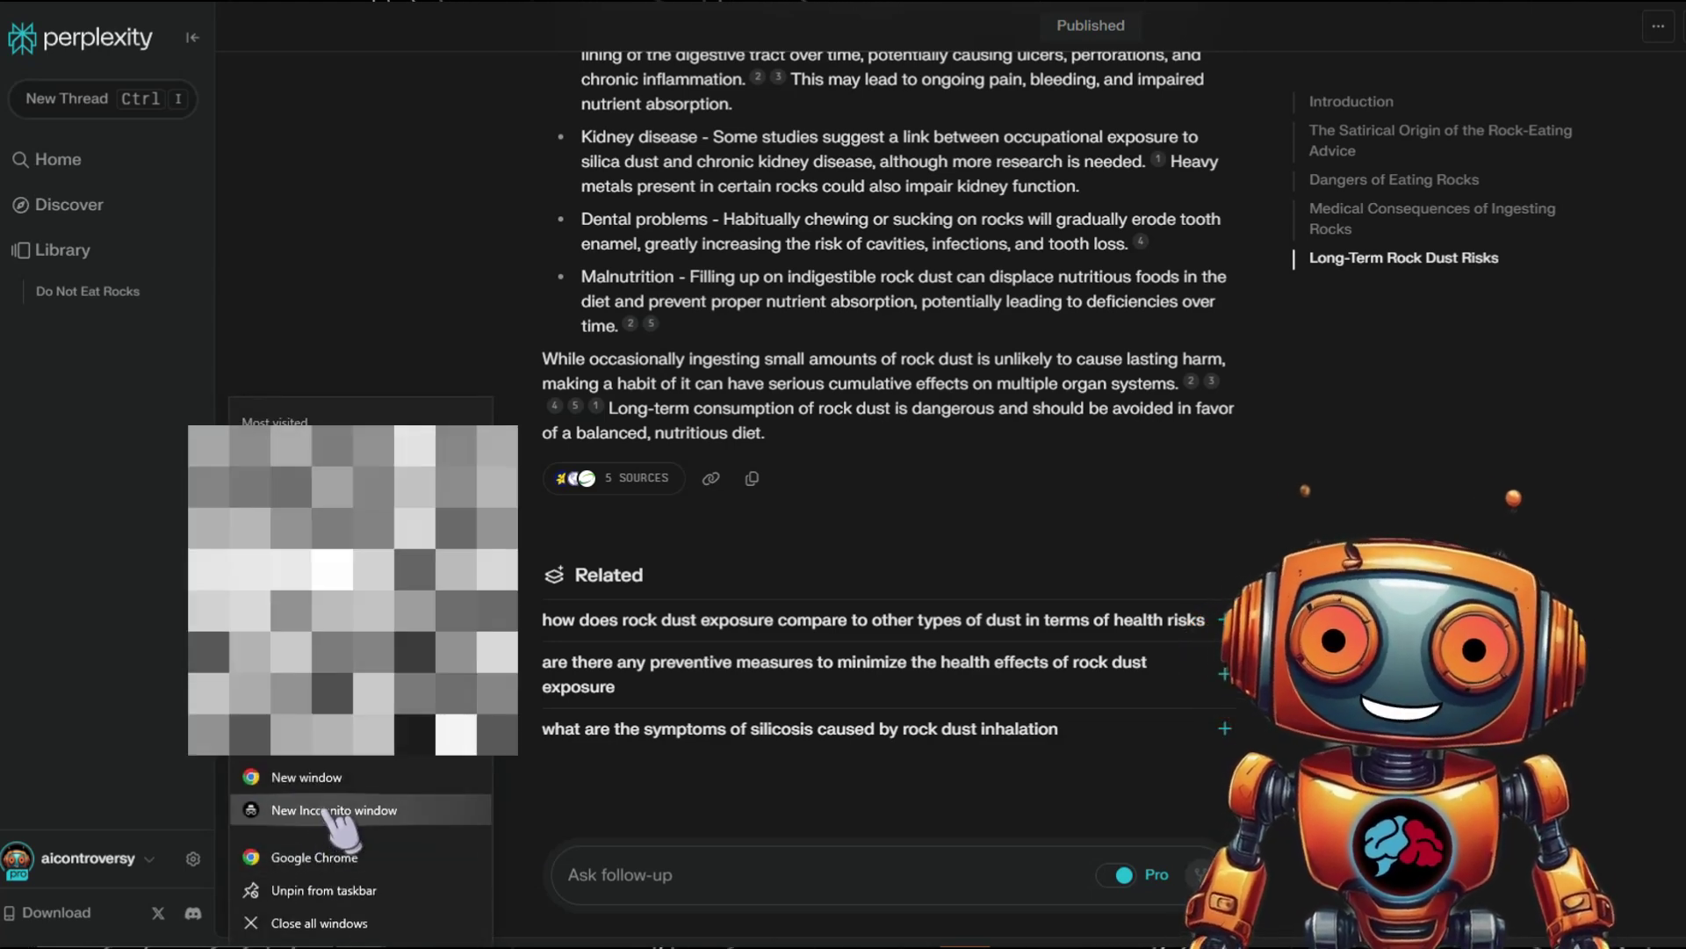
pyautogui.click(334, 804)
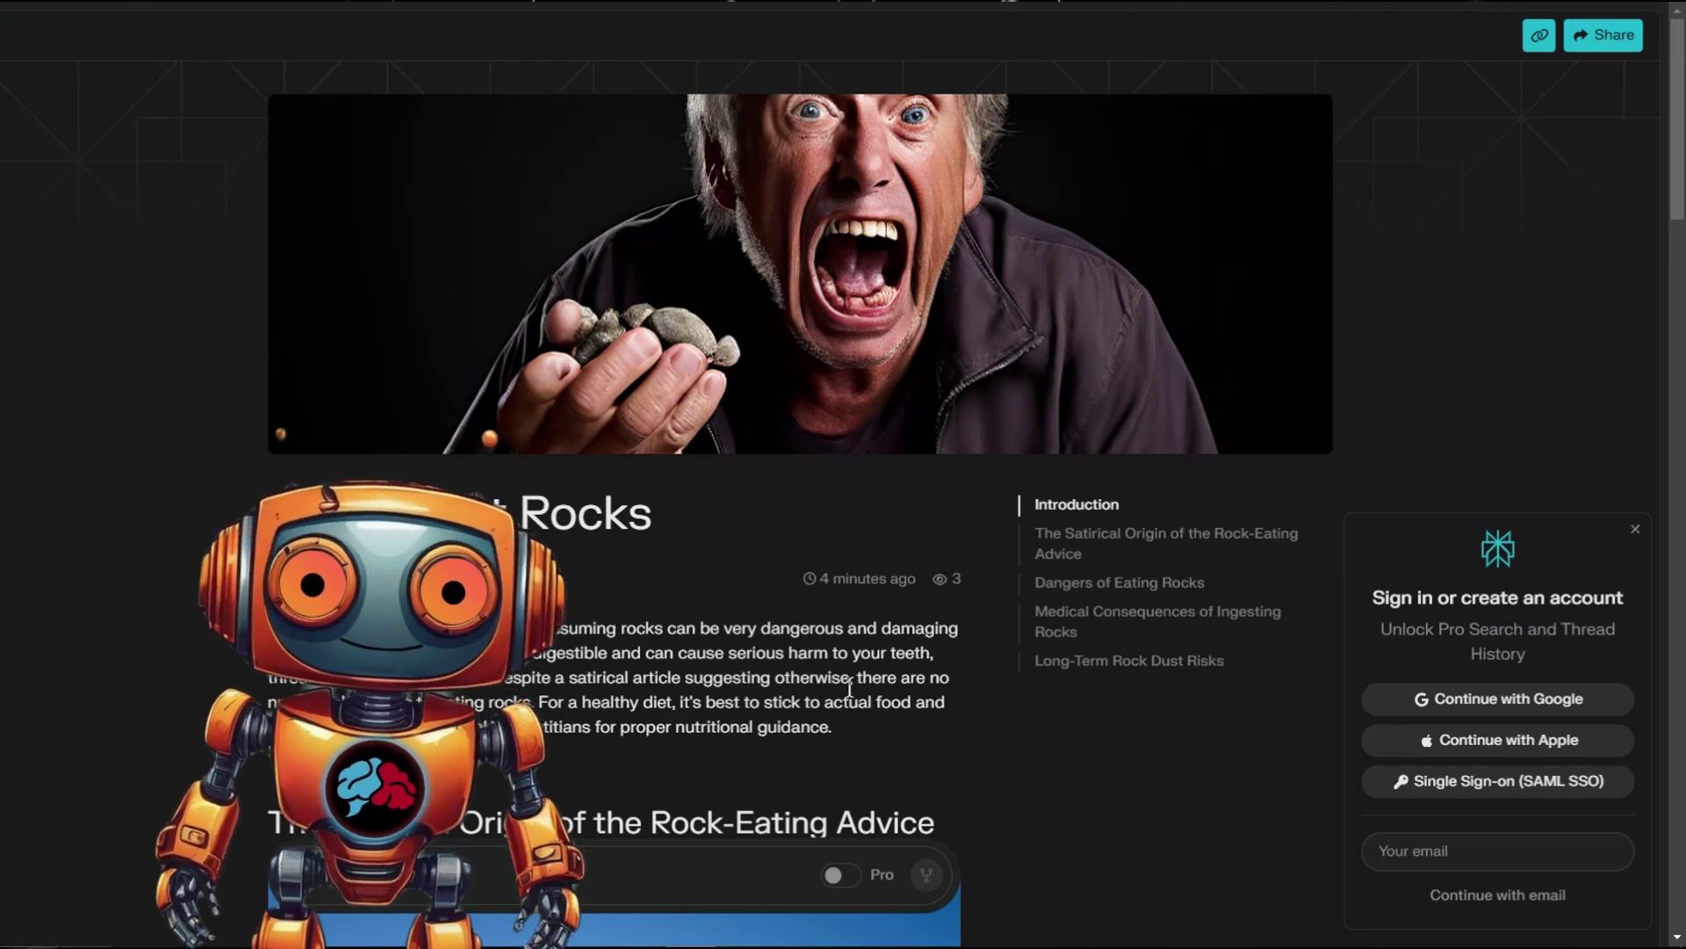
pyautogui.scroll(-20, 849, 689)
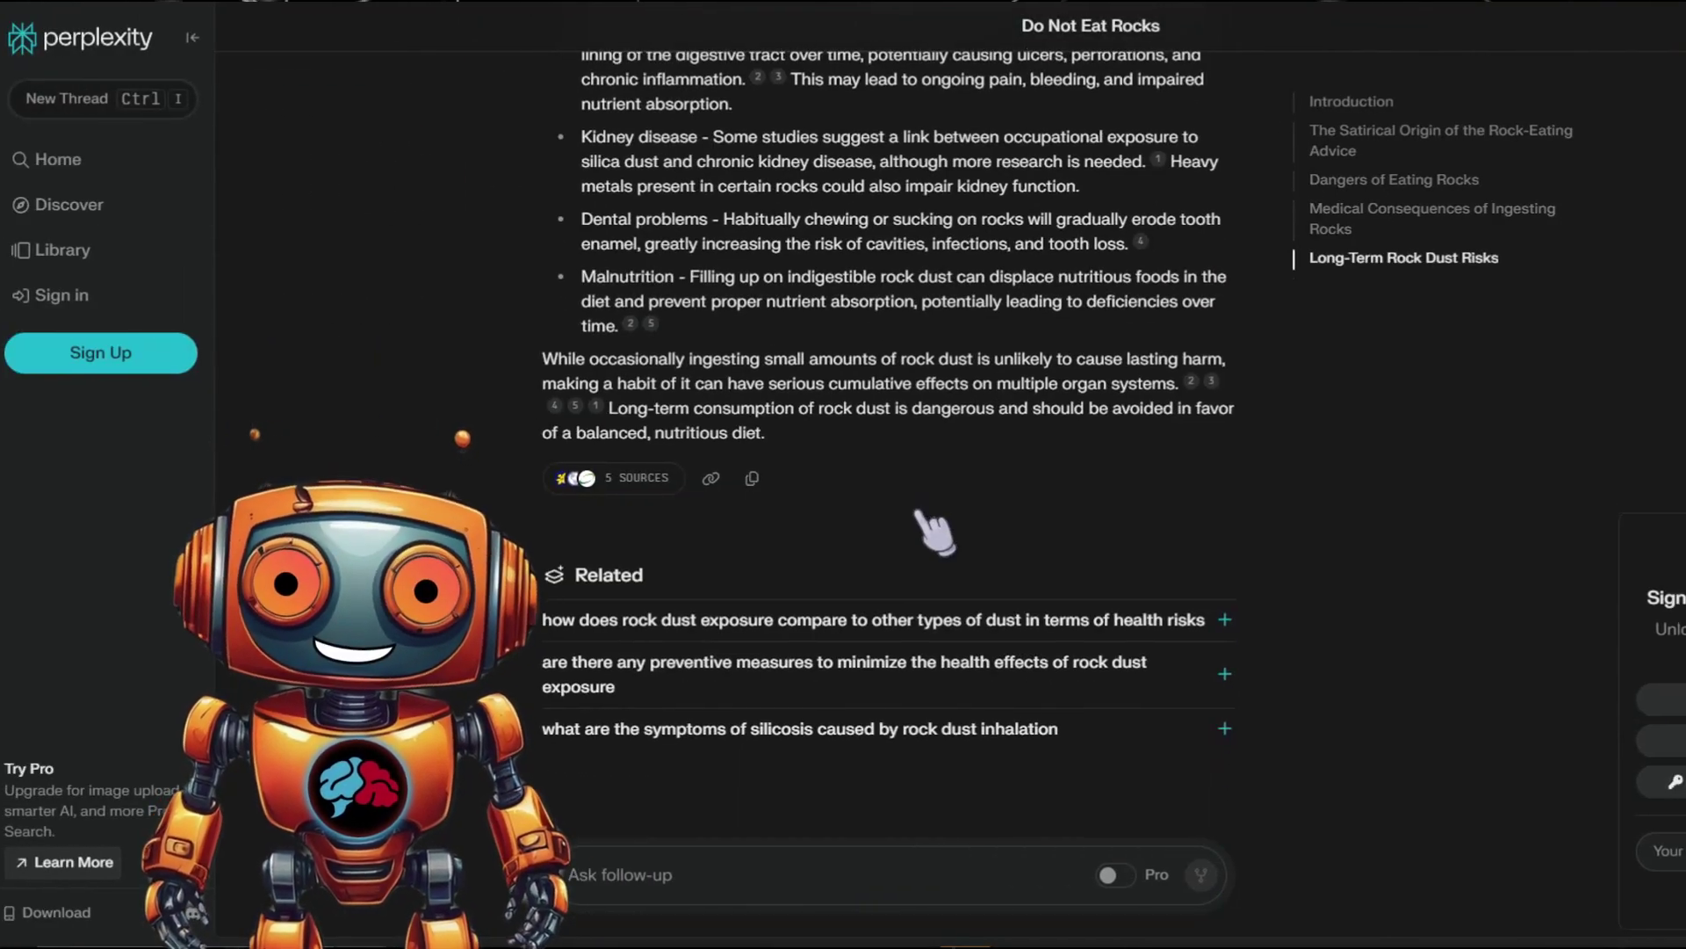
pyautogui.click(875, 622)
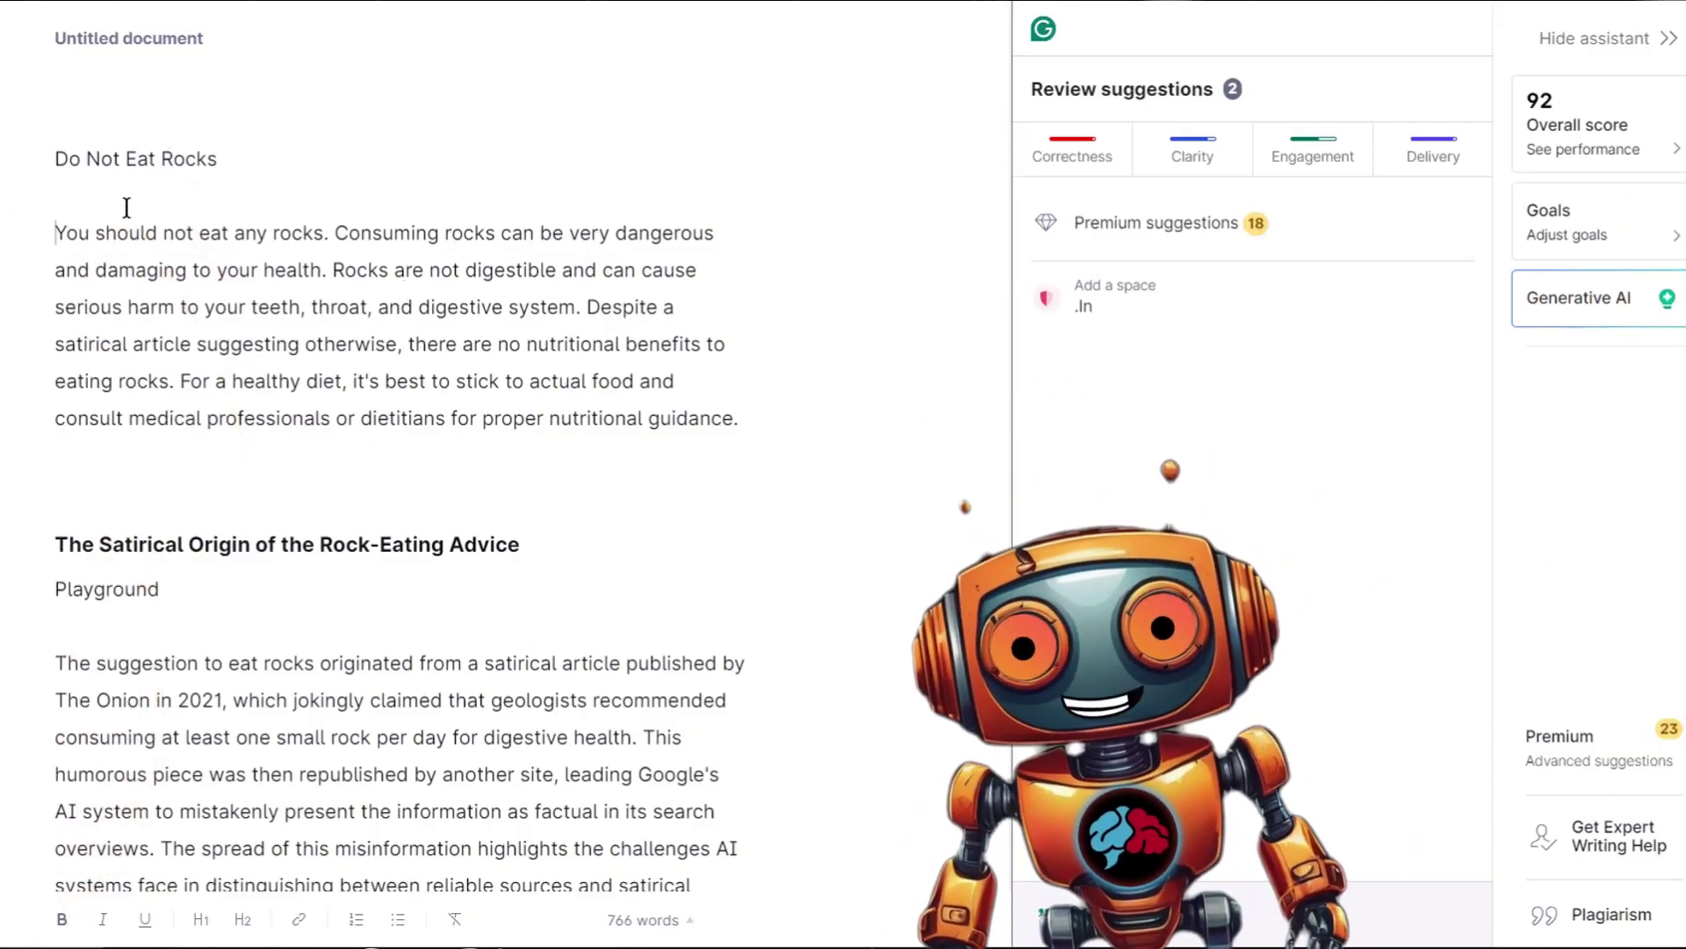
# Scroll through the pasted 'Do Not Eat Rocks' article in the Grammarly document.
pyautogui.scroll(-4, 109, 267)
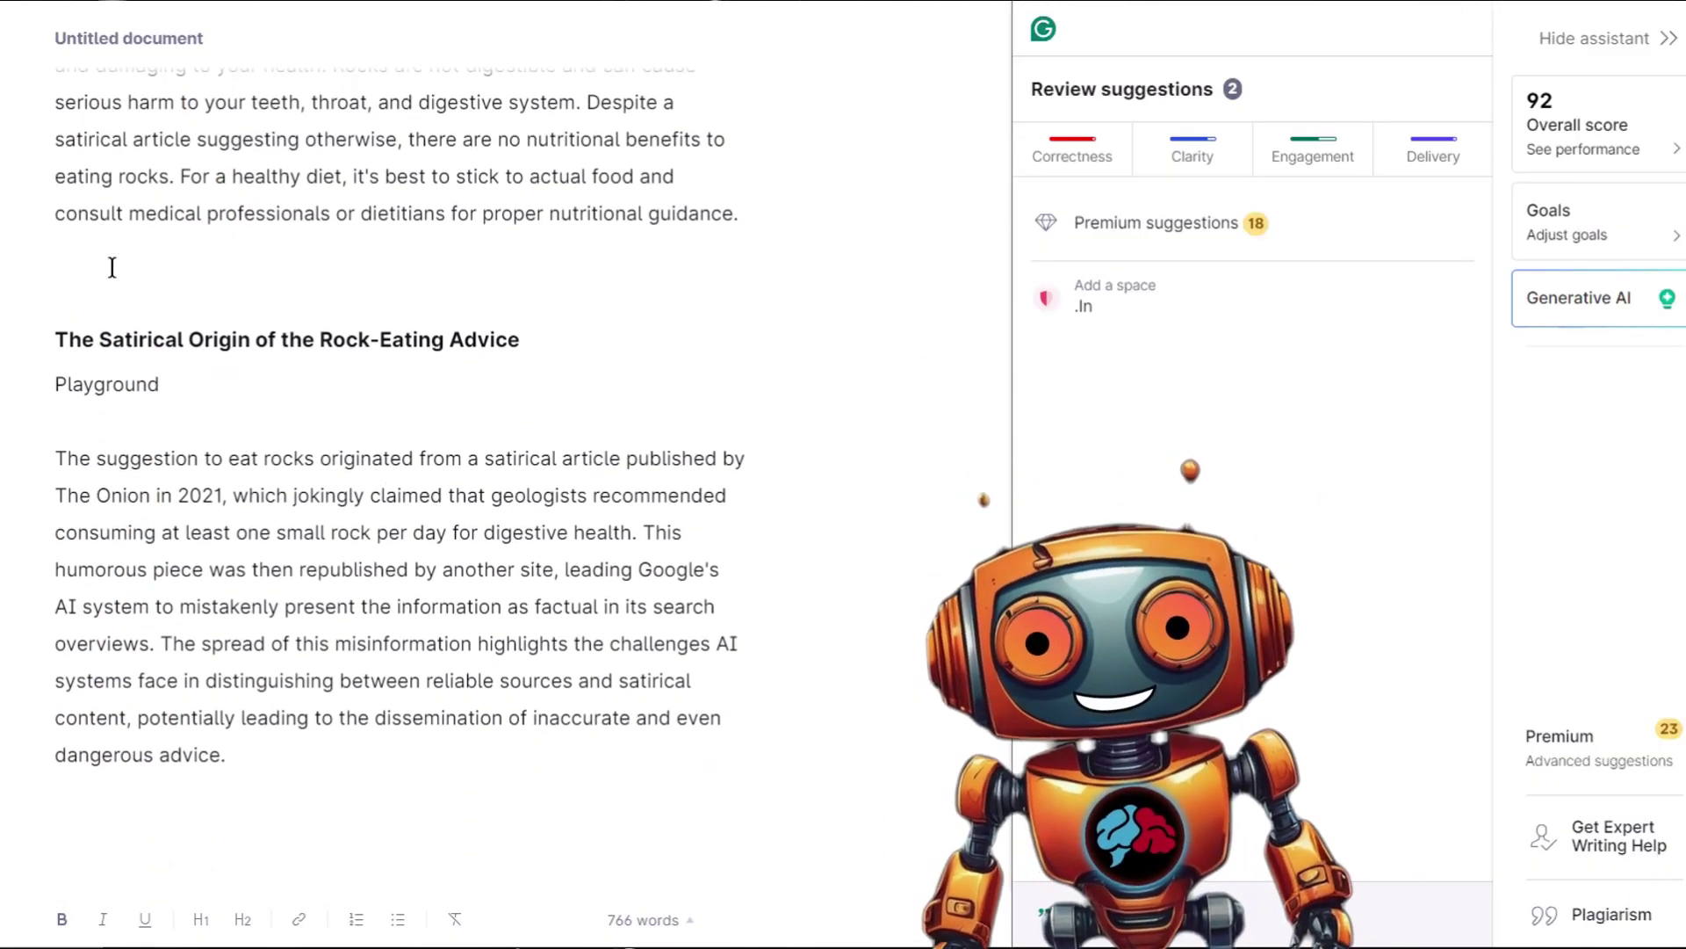
pyautogui.scroll(4, 715, 470)
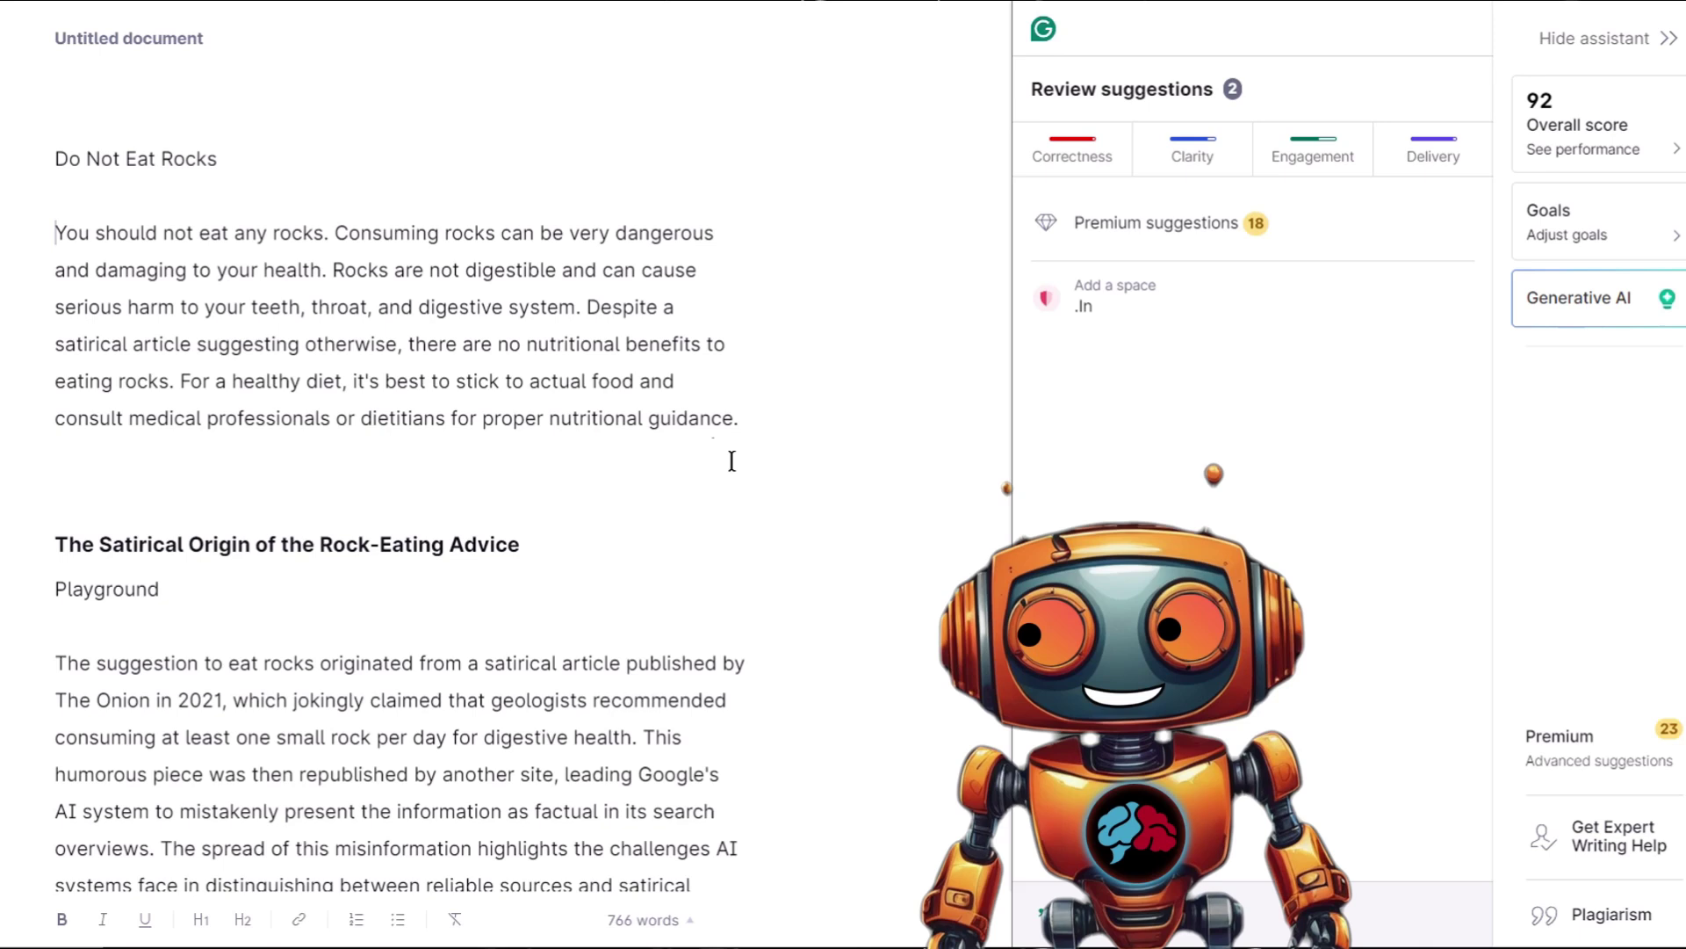